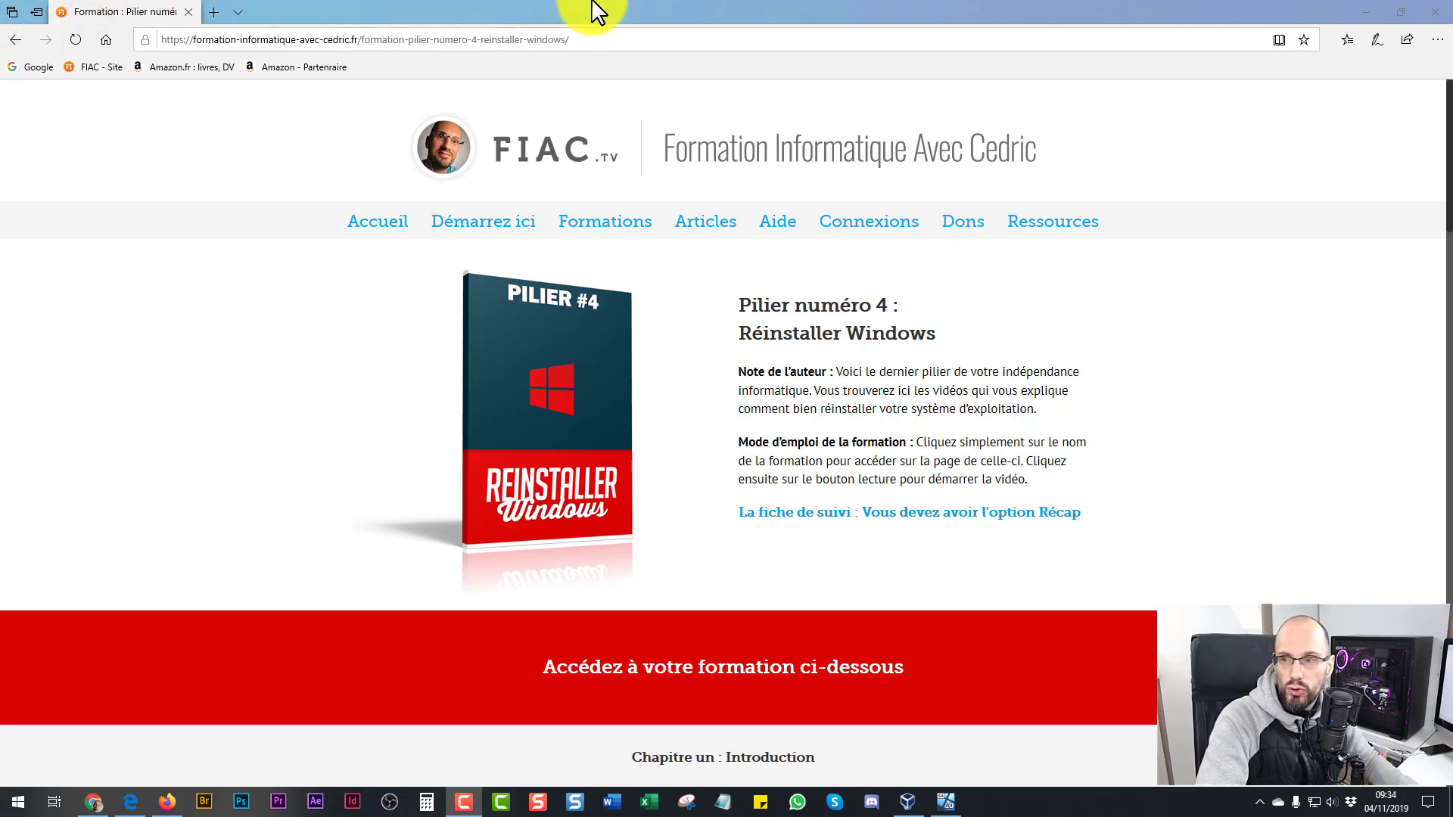
click(1364, 12)
click(267, 369)
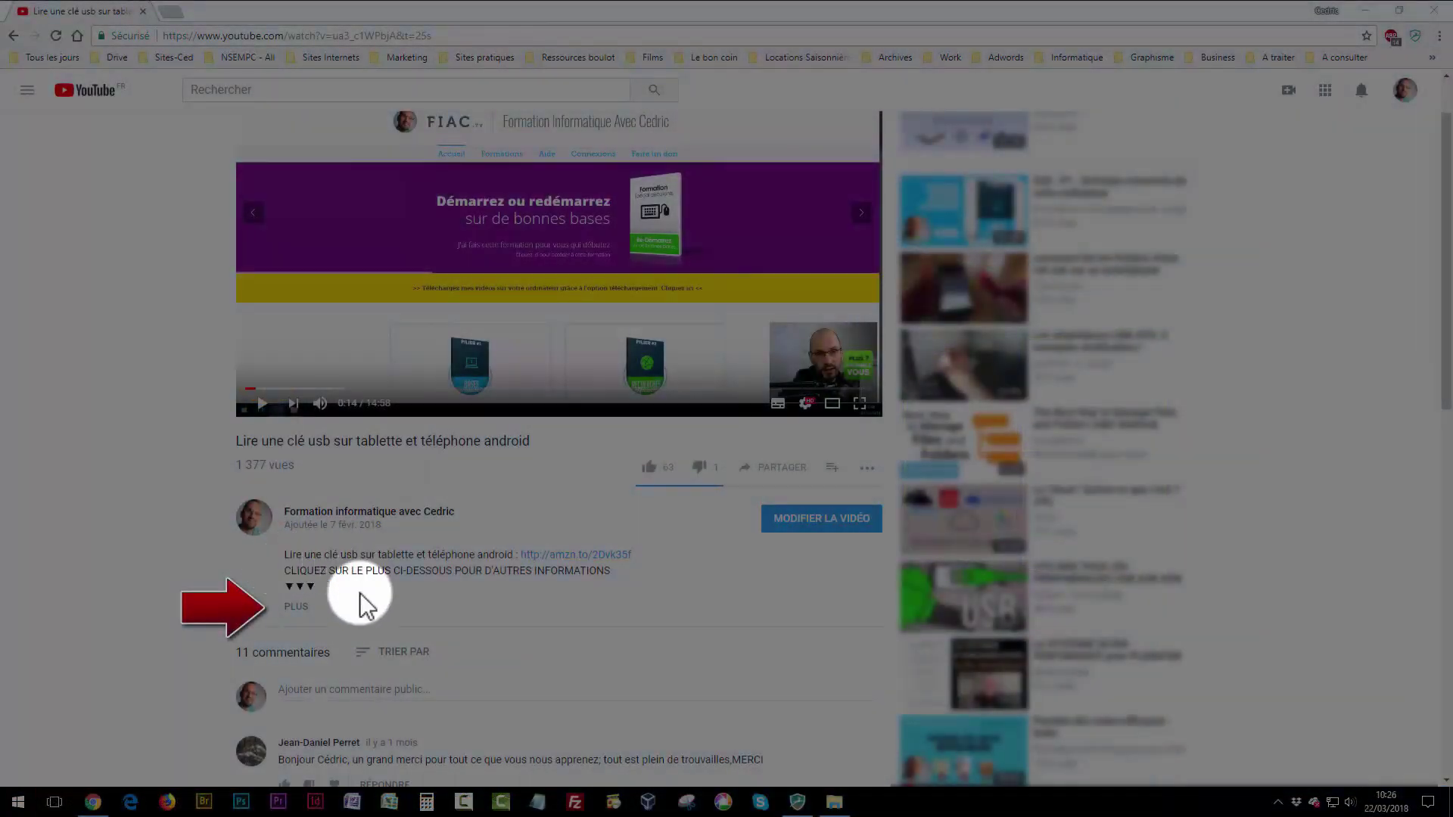
click(299, 607)
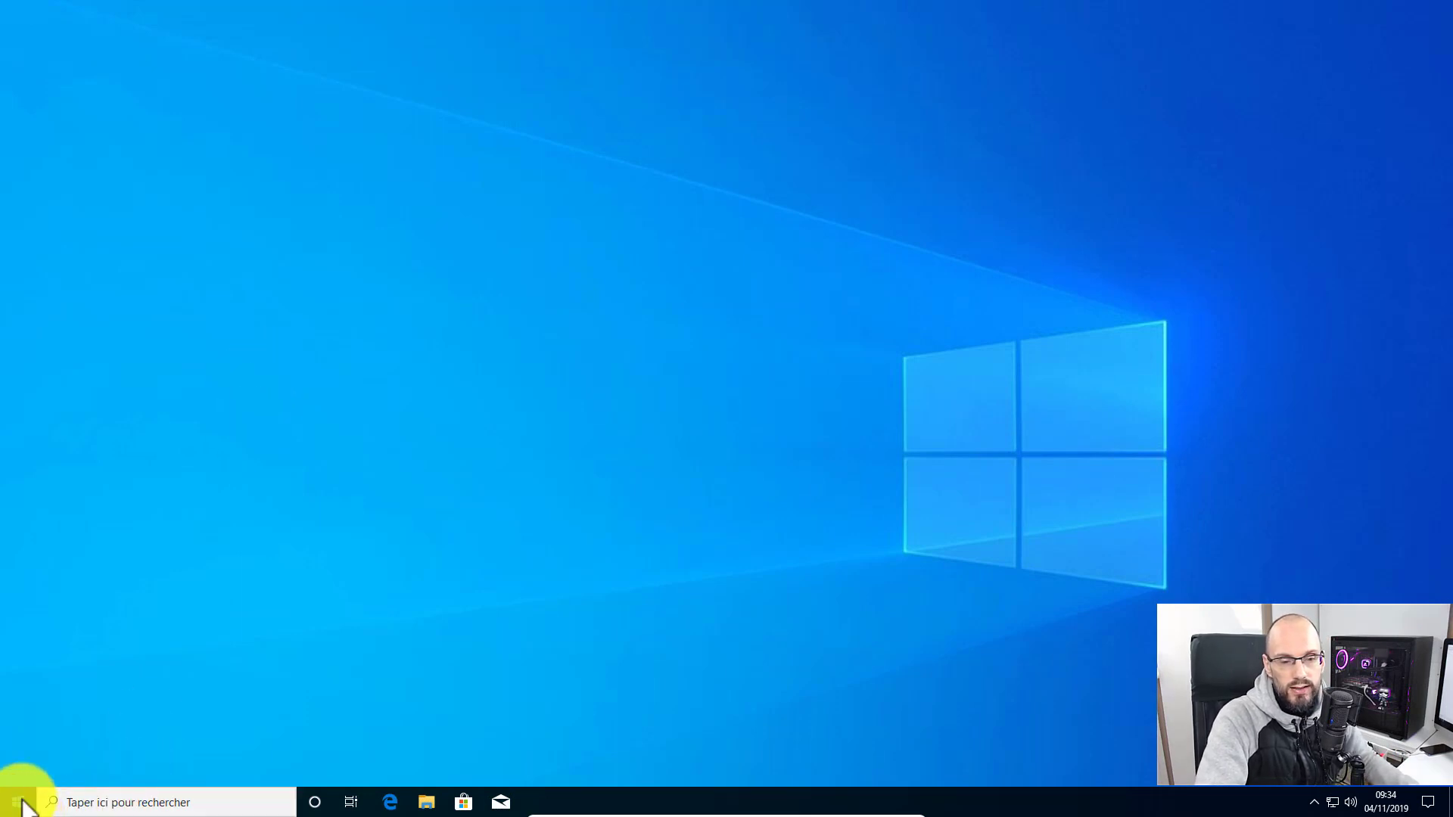
Step: Open File Explorer on Ce PC and check the capacity of the local disk C:
key(super+e)
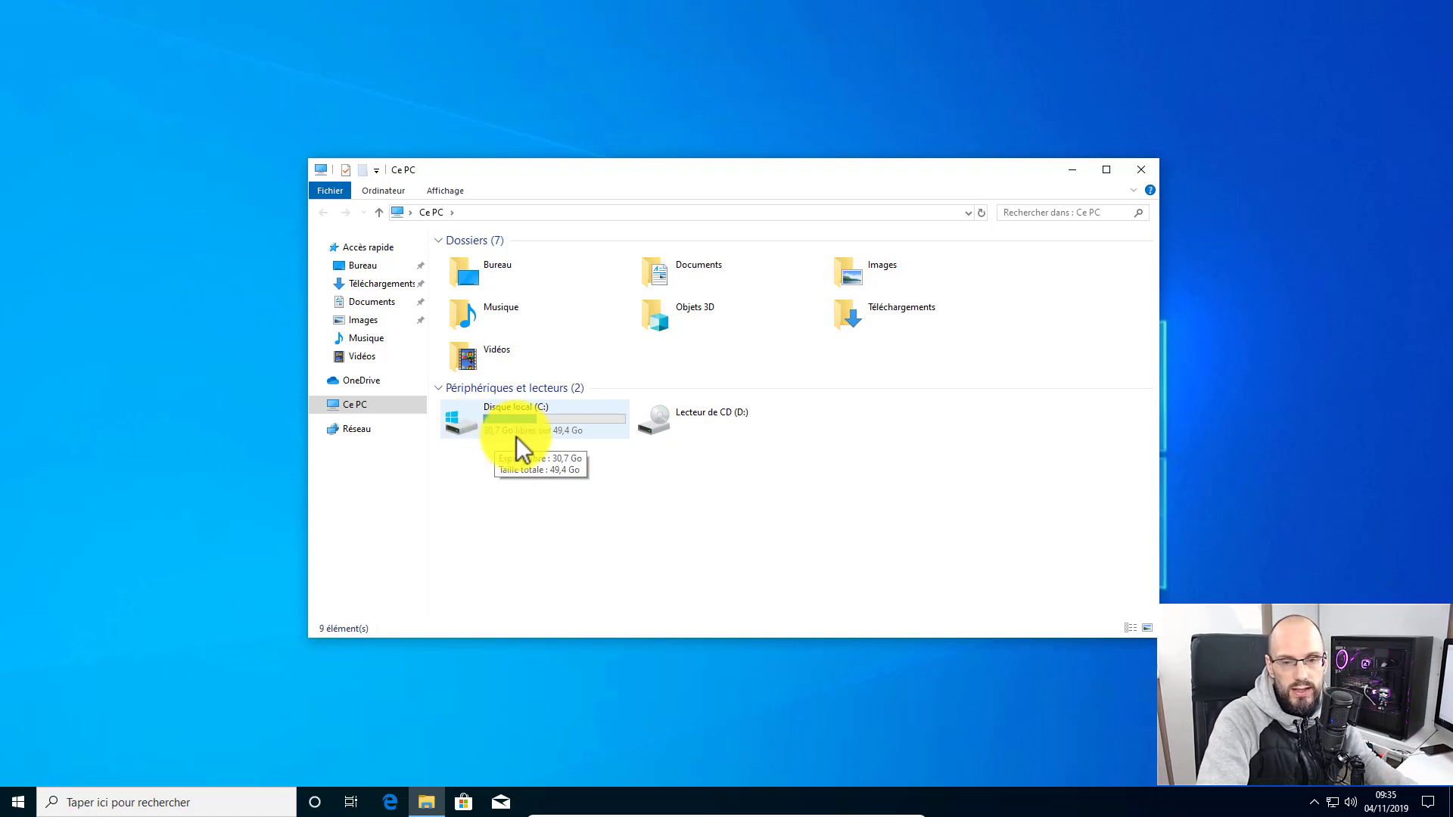
drag(516, 438, 610, 470)
click(612, 465)
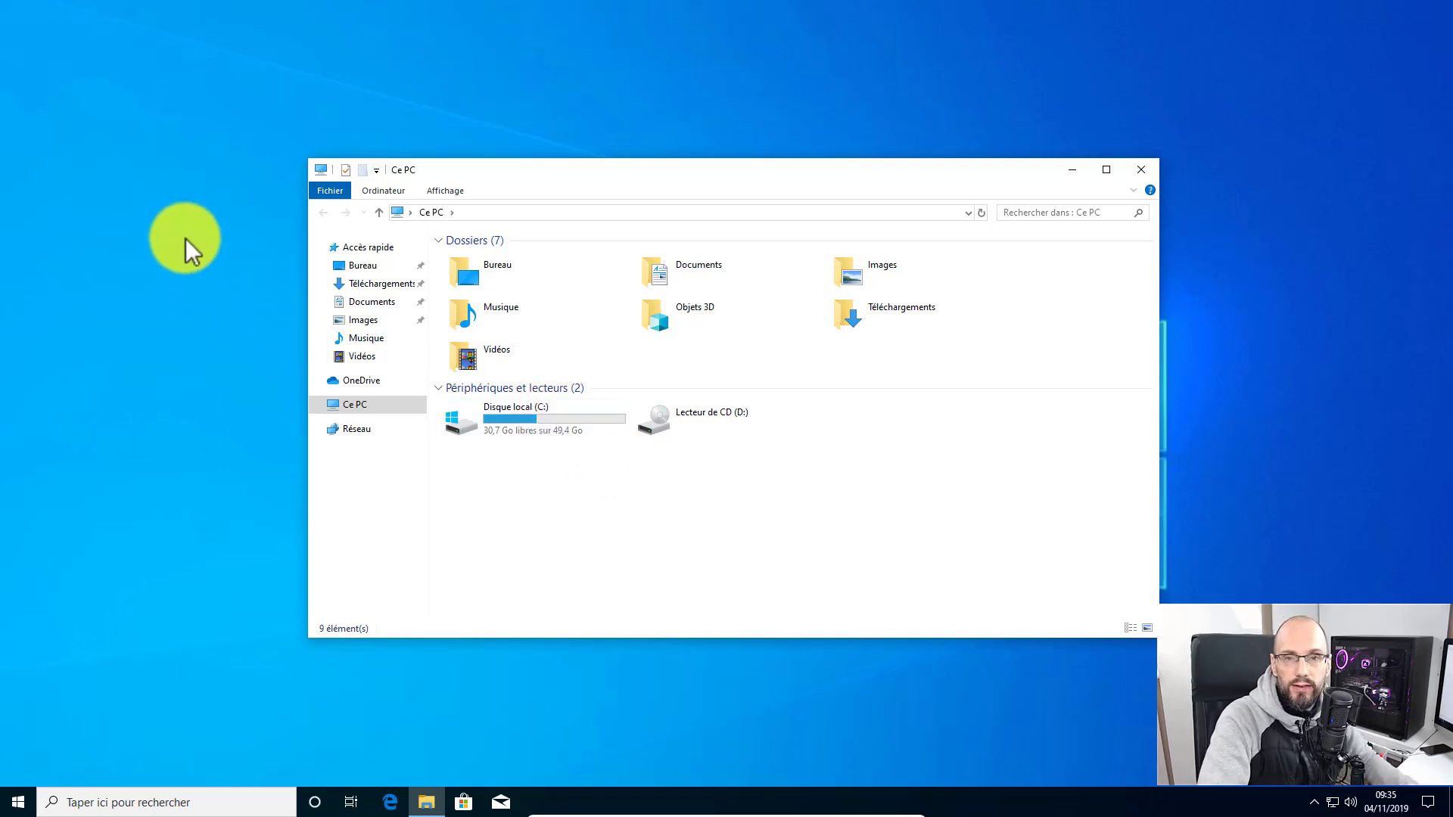
Step: Open Disk Management in an enlarged window and compare its partitions with the drives listed in File Explorer
right_click(17, 804)
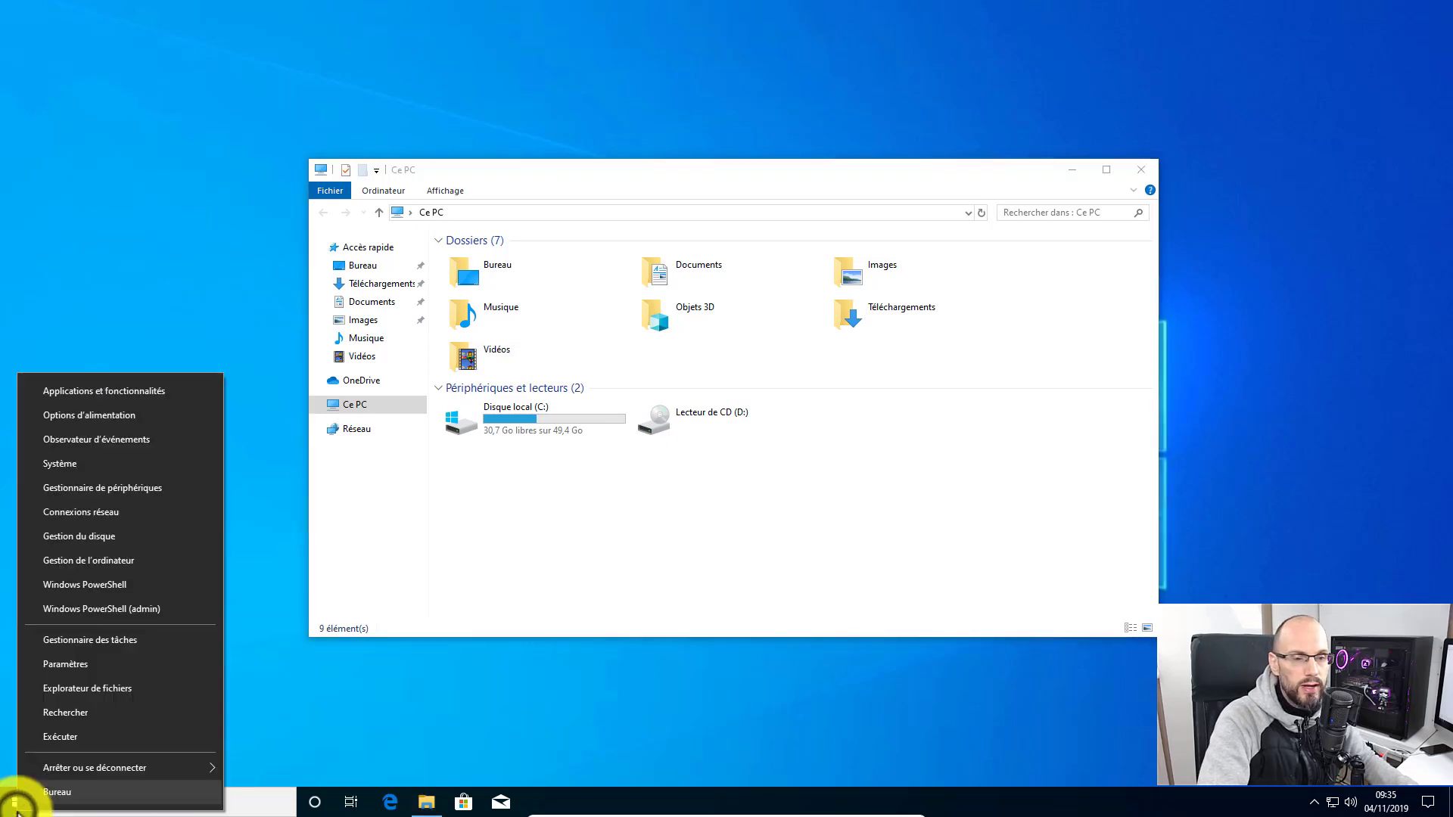
click(83, 535)
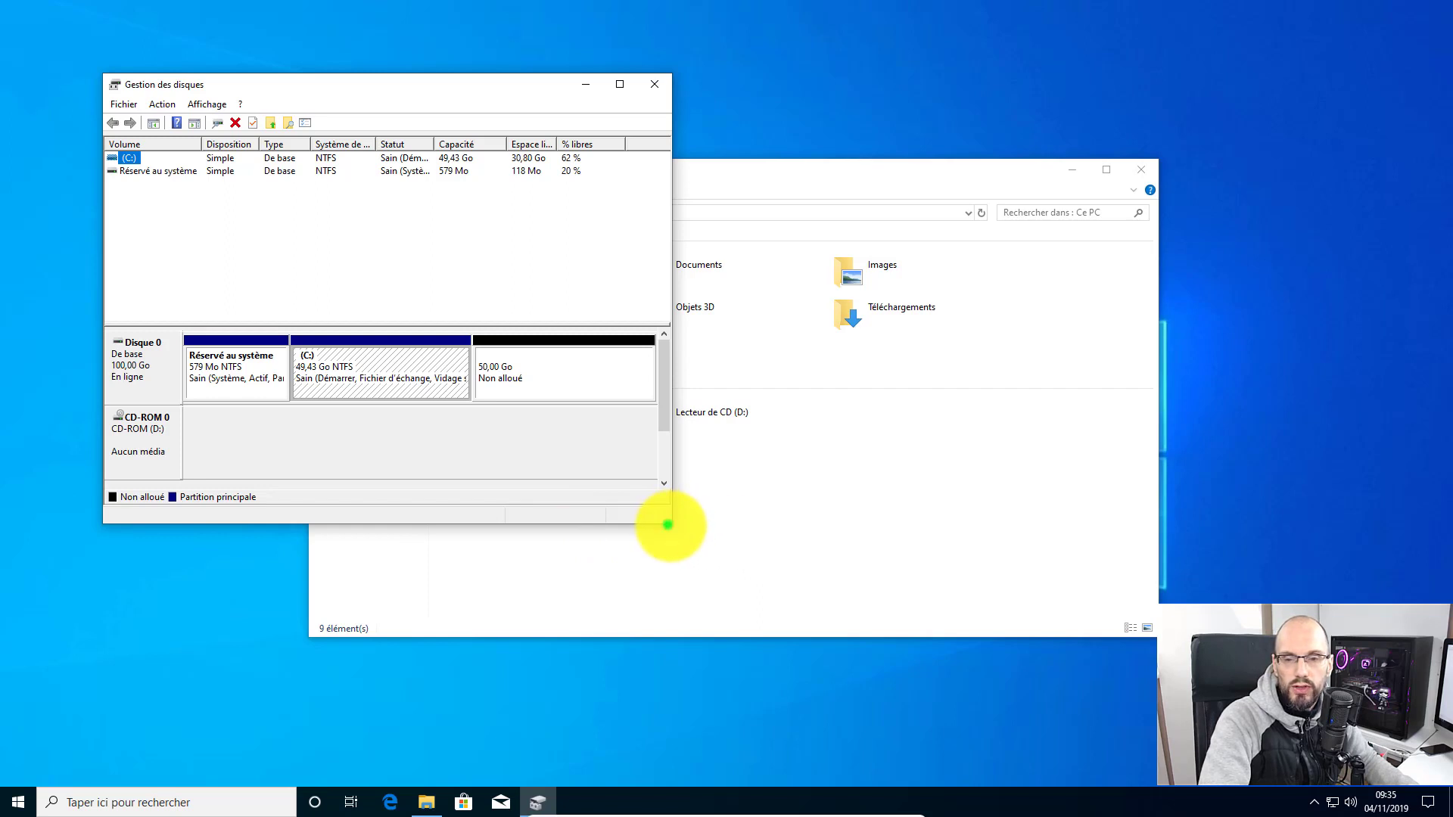
drag(669, 522, 1203, 737)
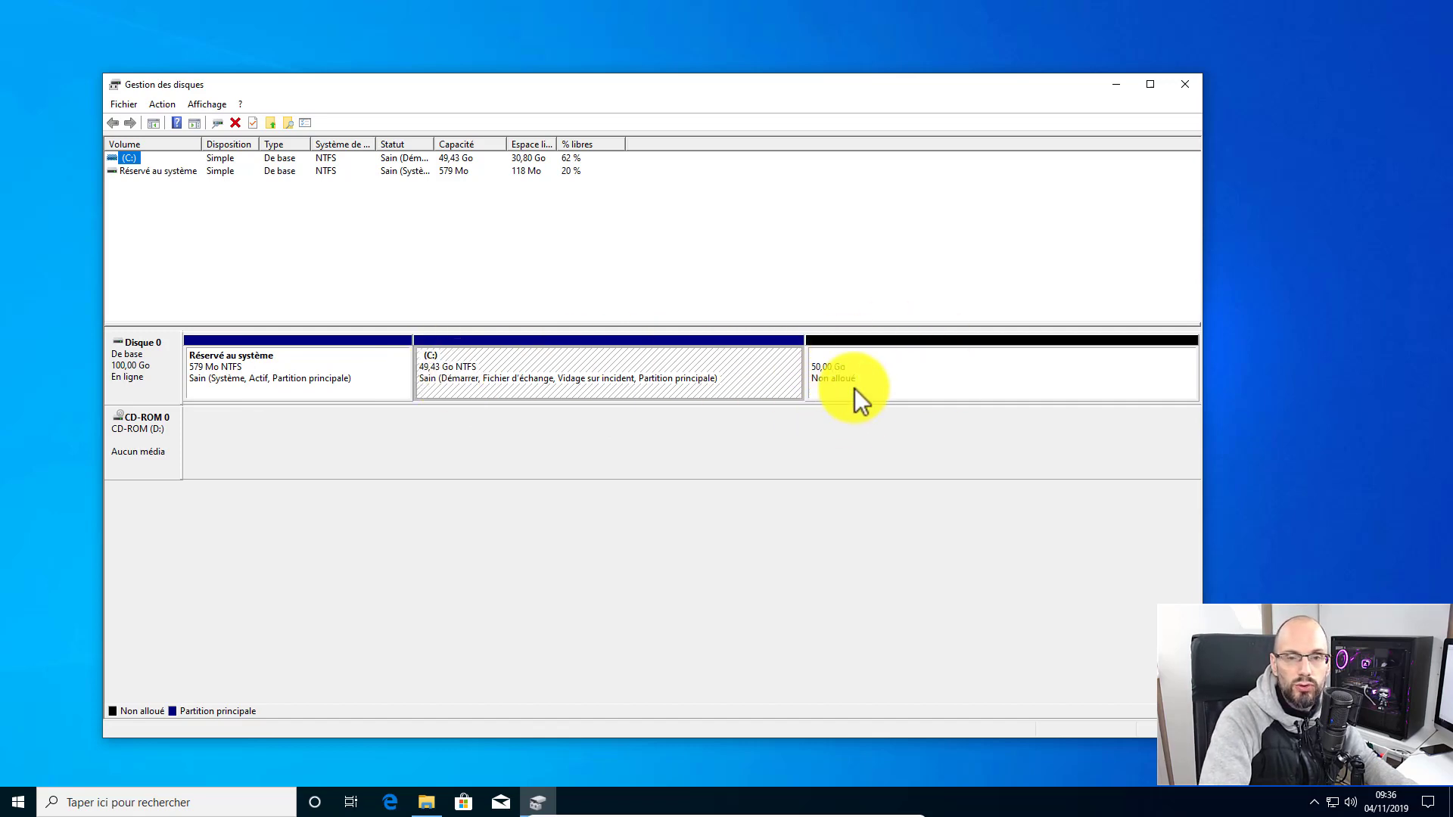
key(super+e)
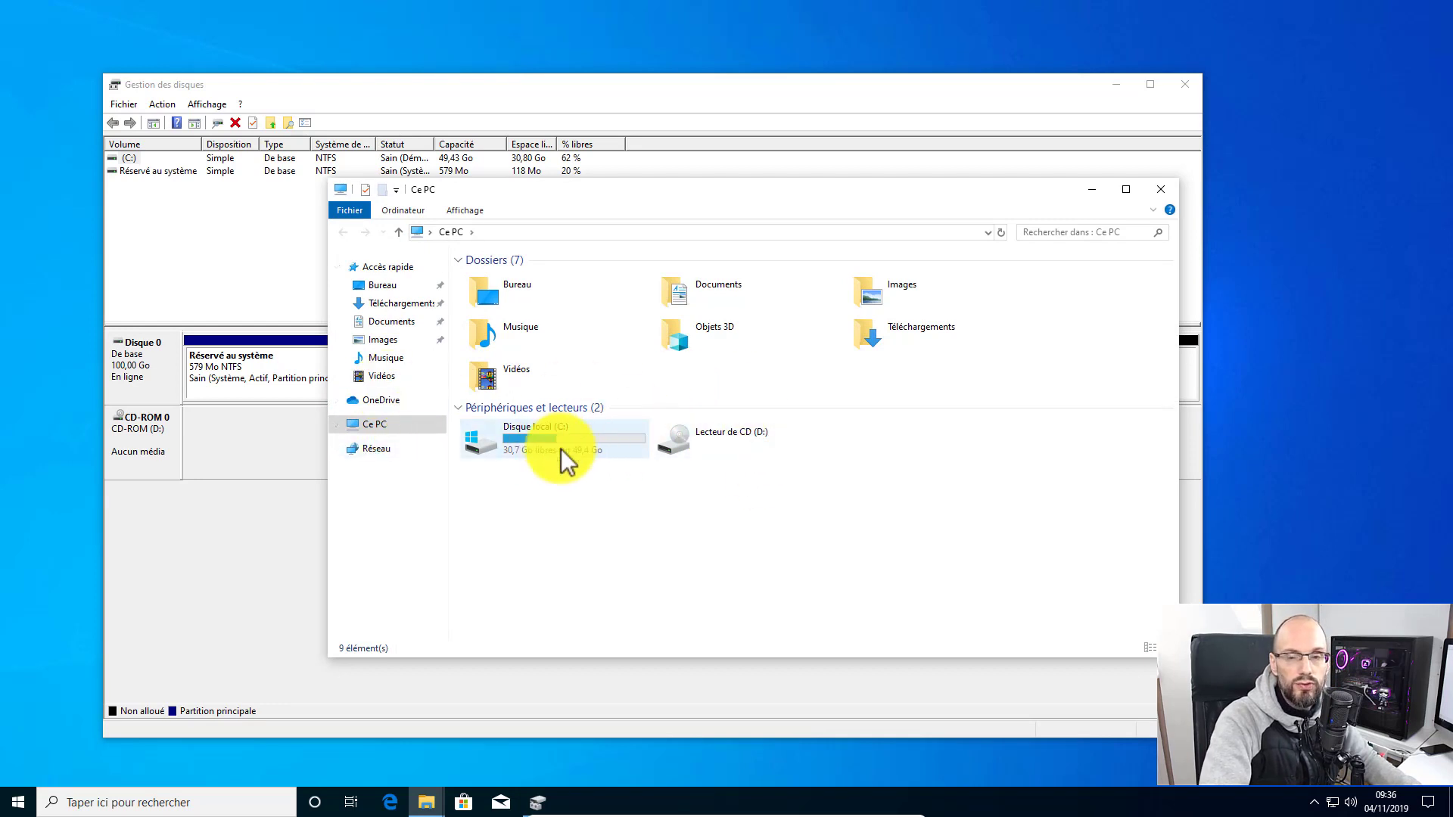
click(1162, 189)
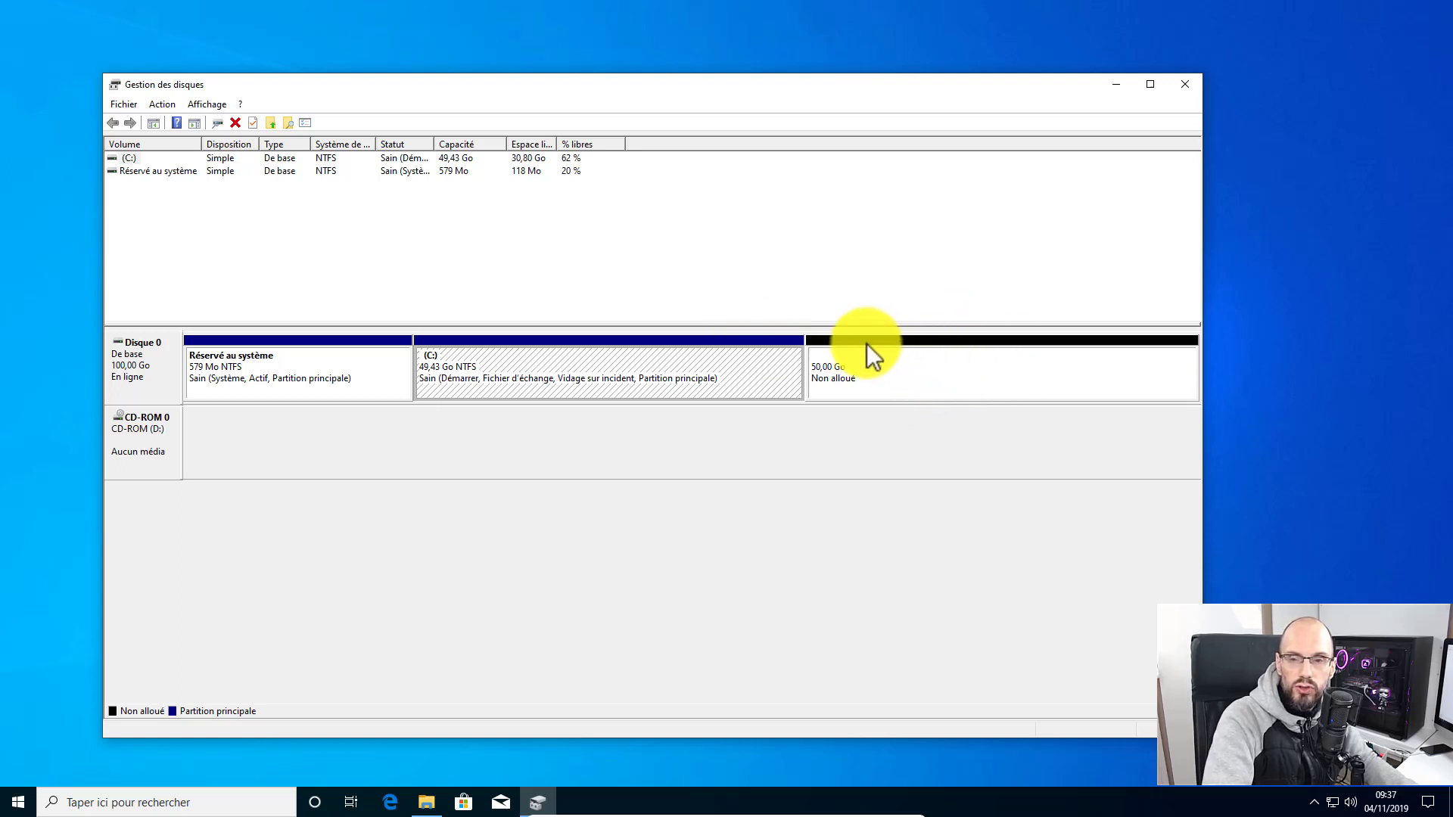
Step: Start a new simple volume in Disk 0's unallocated space, using the full 51197 MB as its size
right_click(928, 365)
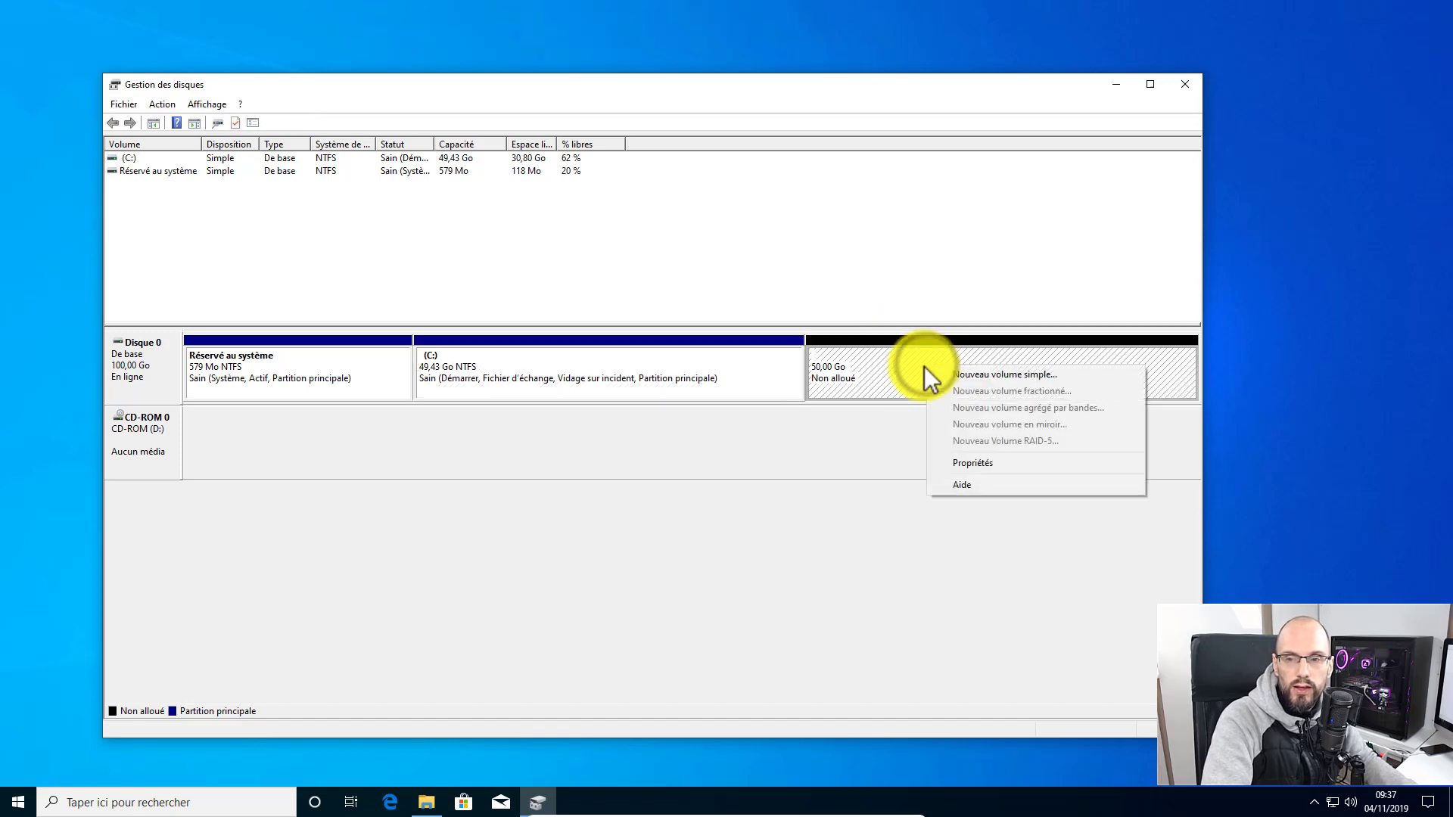
click(979, 373)
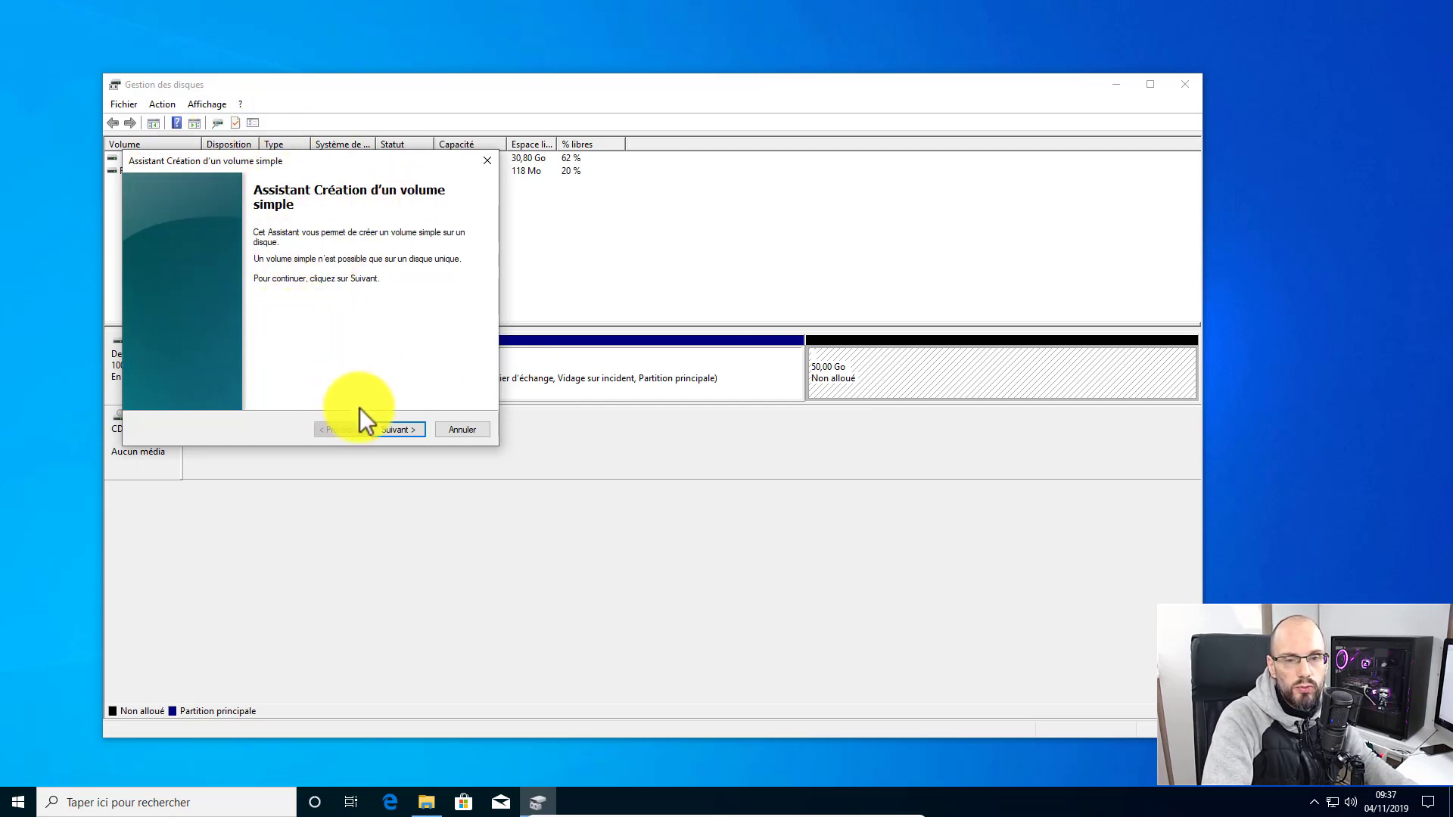
click(401, 429)
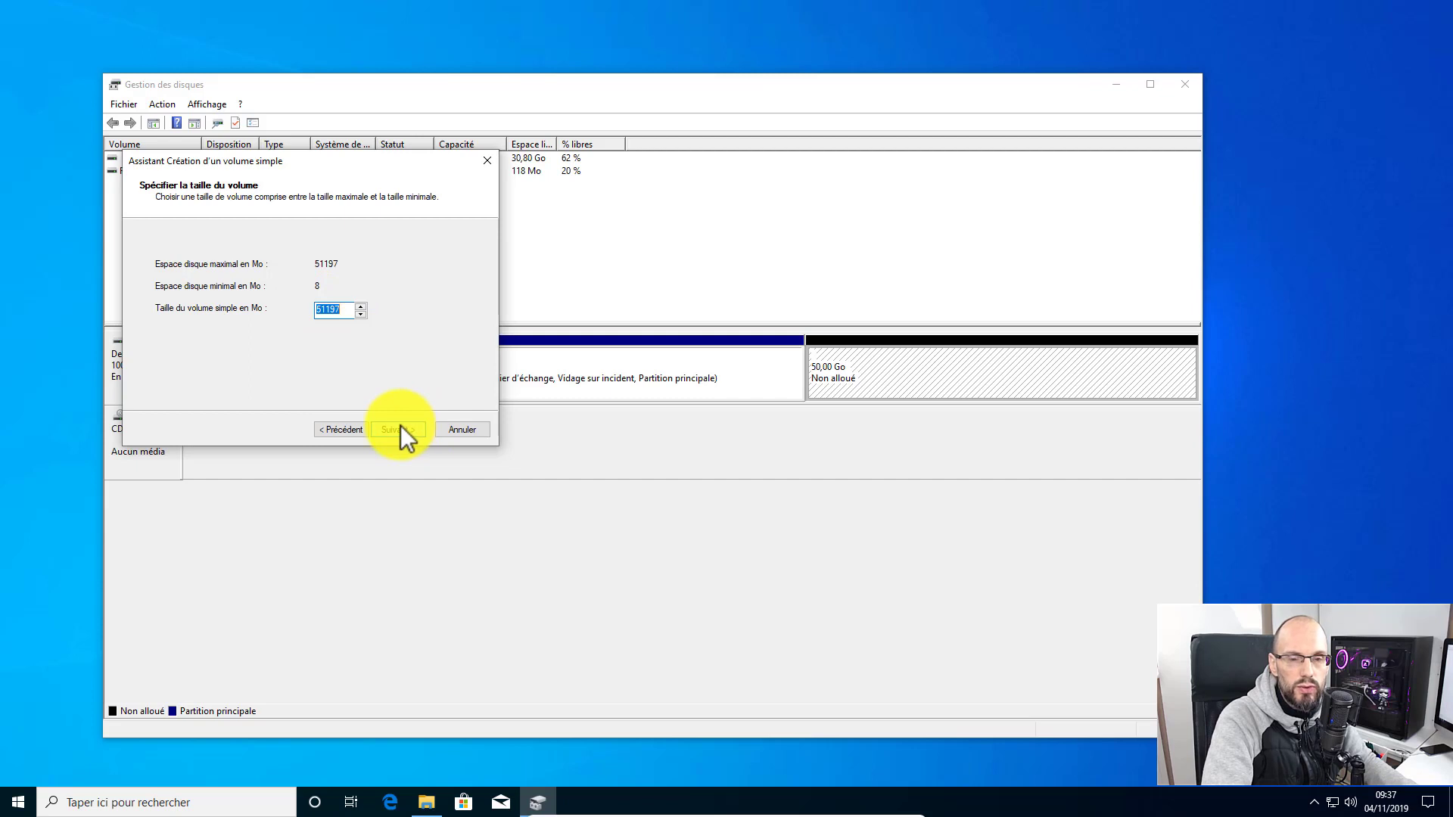
double_click(333, 309)
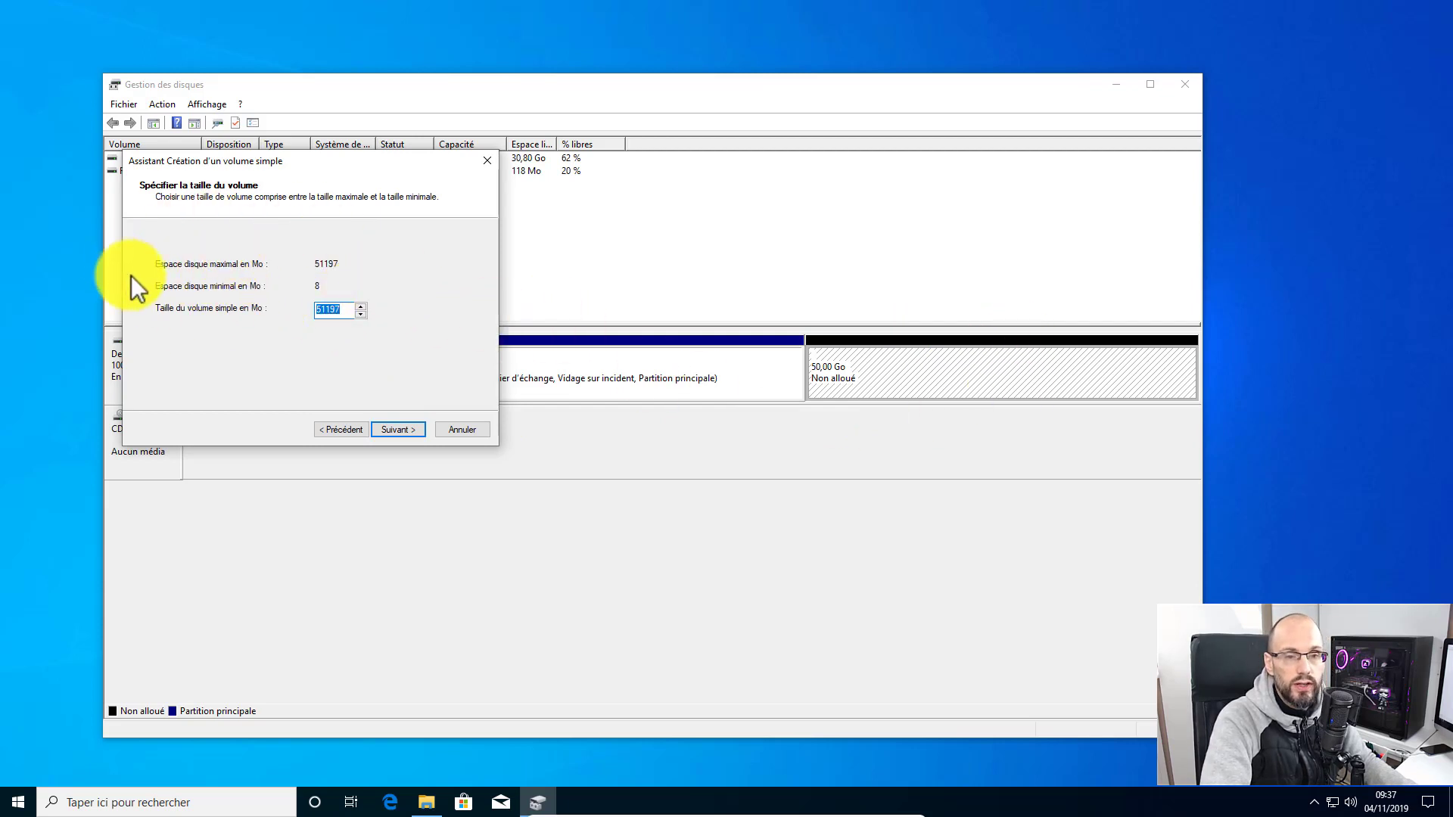
click(403, 433)
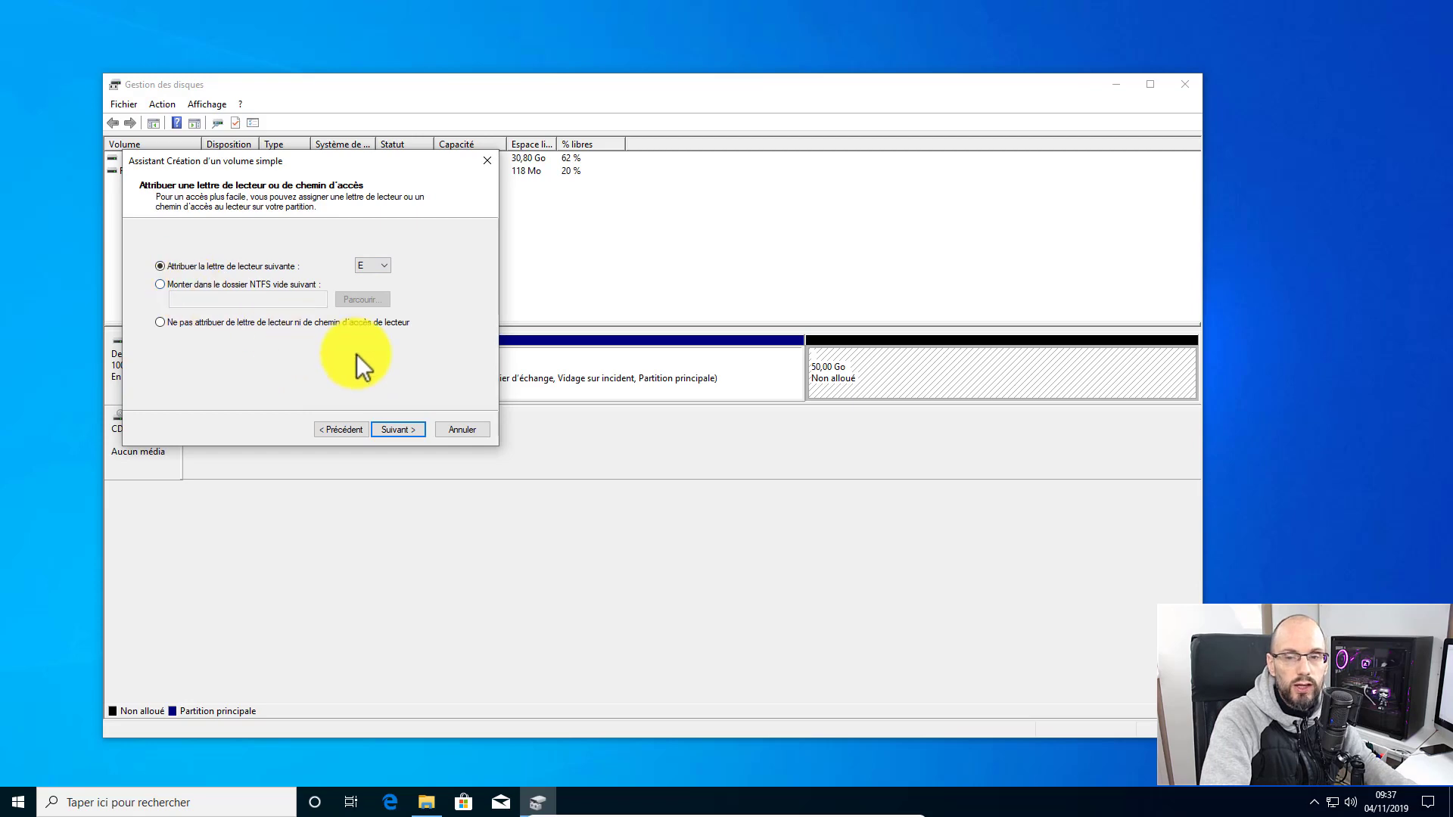
Step: Check which drive letters are in use and assign letter E to the new volume
drag(350, 156, 320, 437)
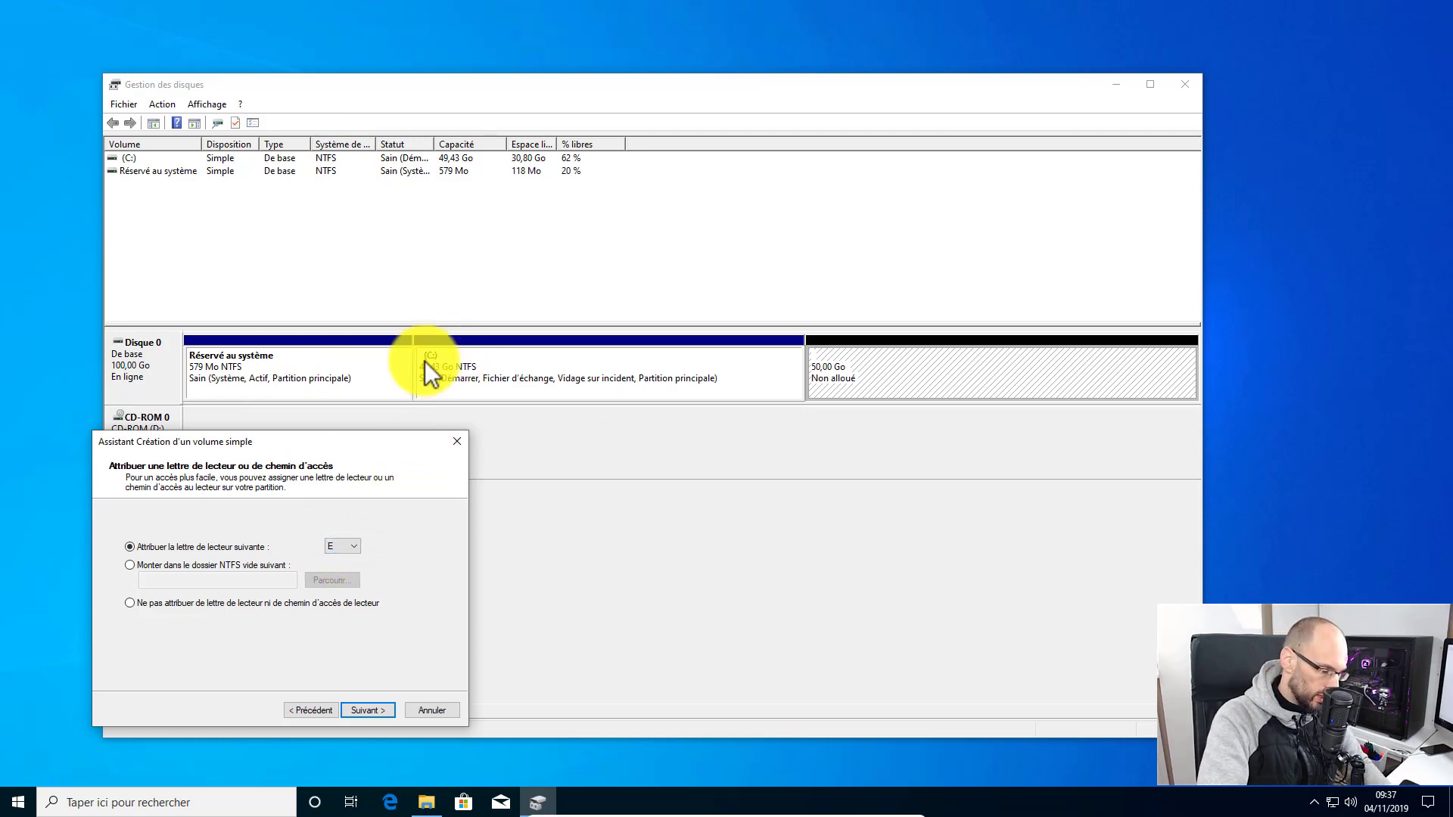
key(super+e)
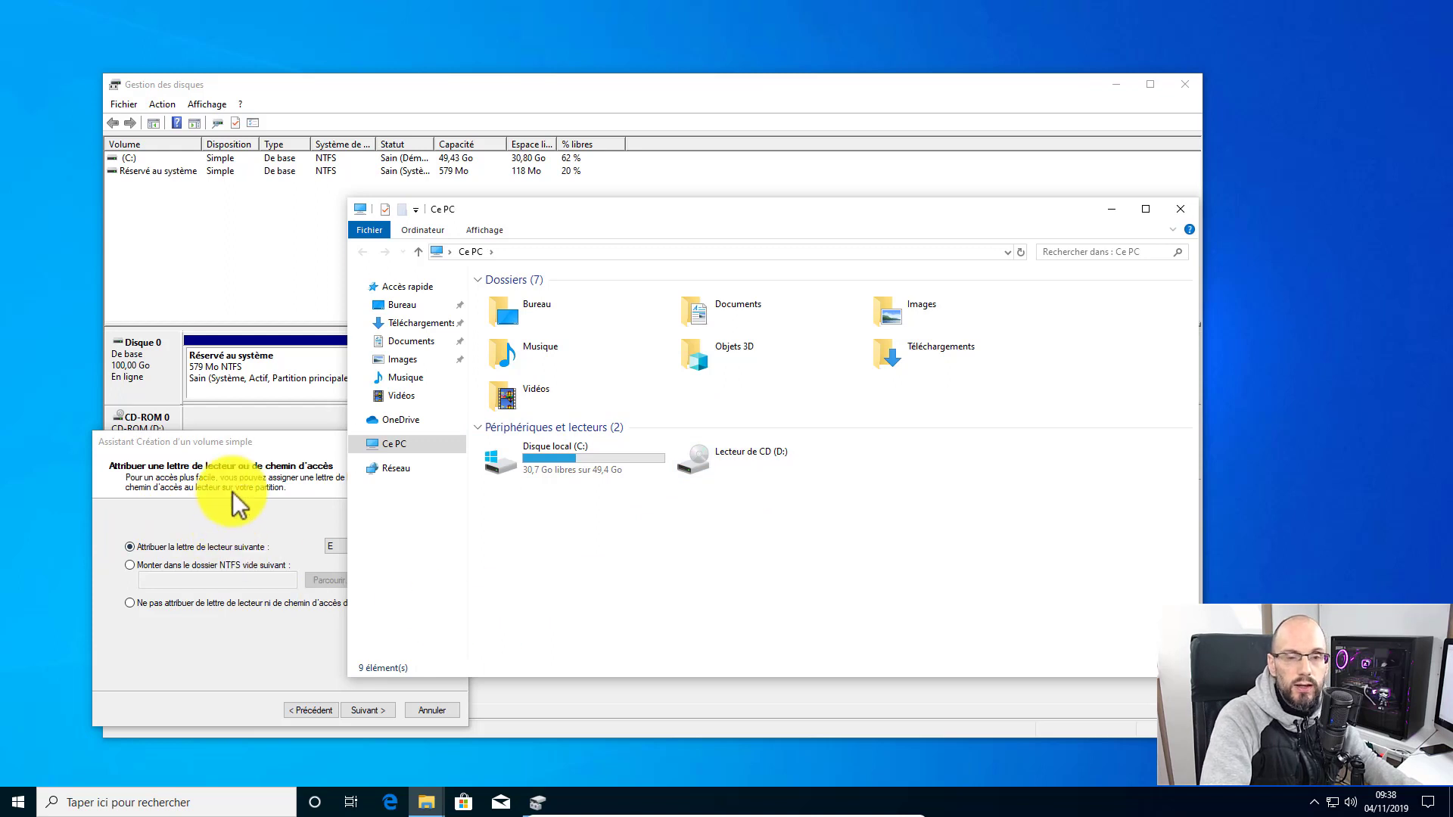
click(248, 445)
click(337, 546)
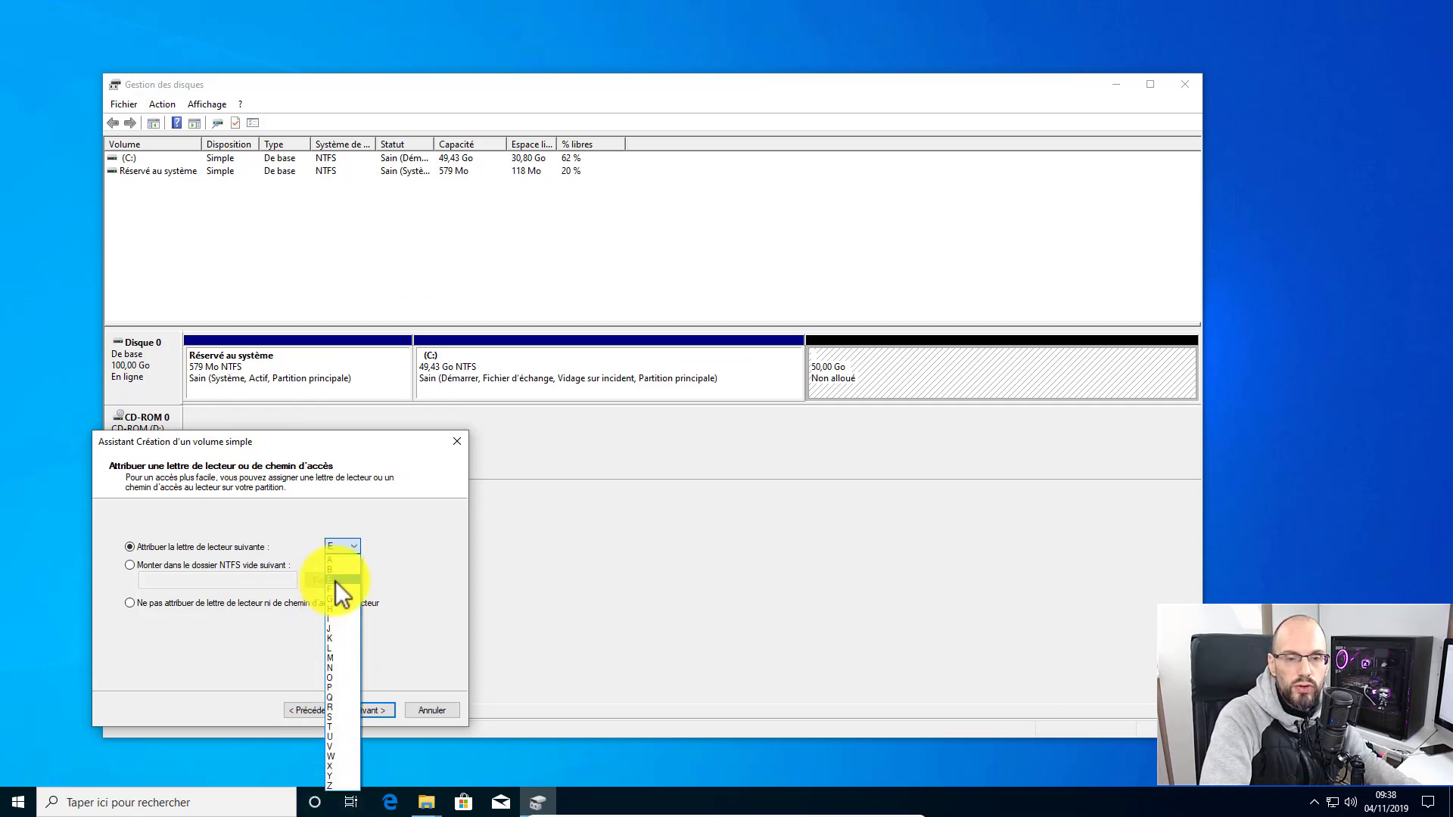
click(435, 505)
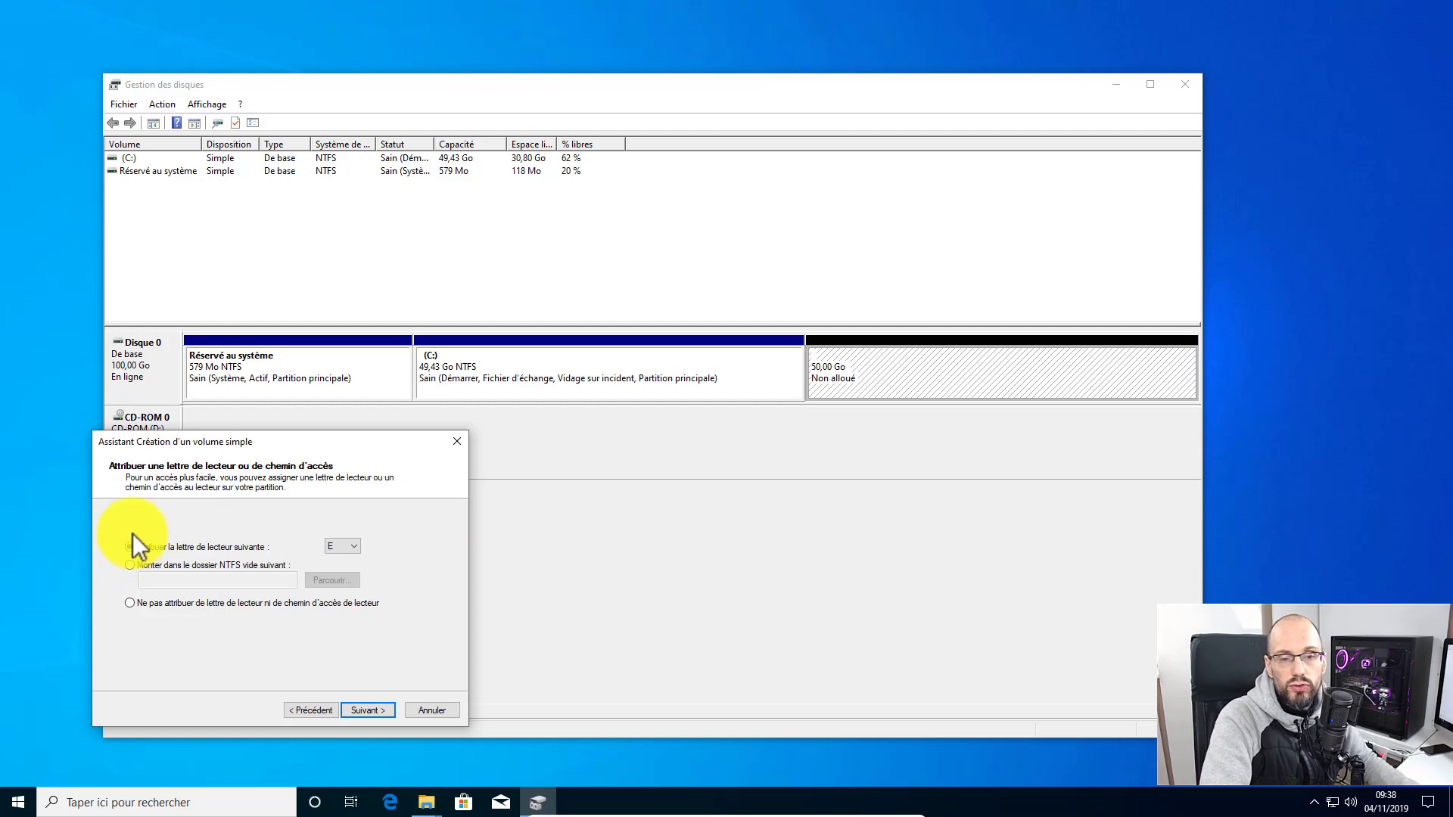
drag(331, 441, 363, 219)
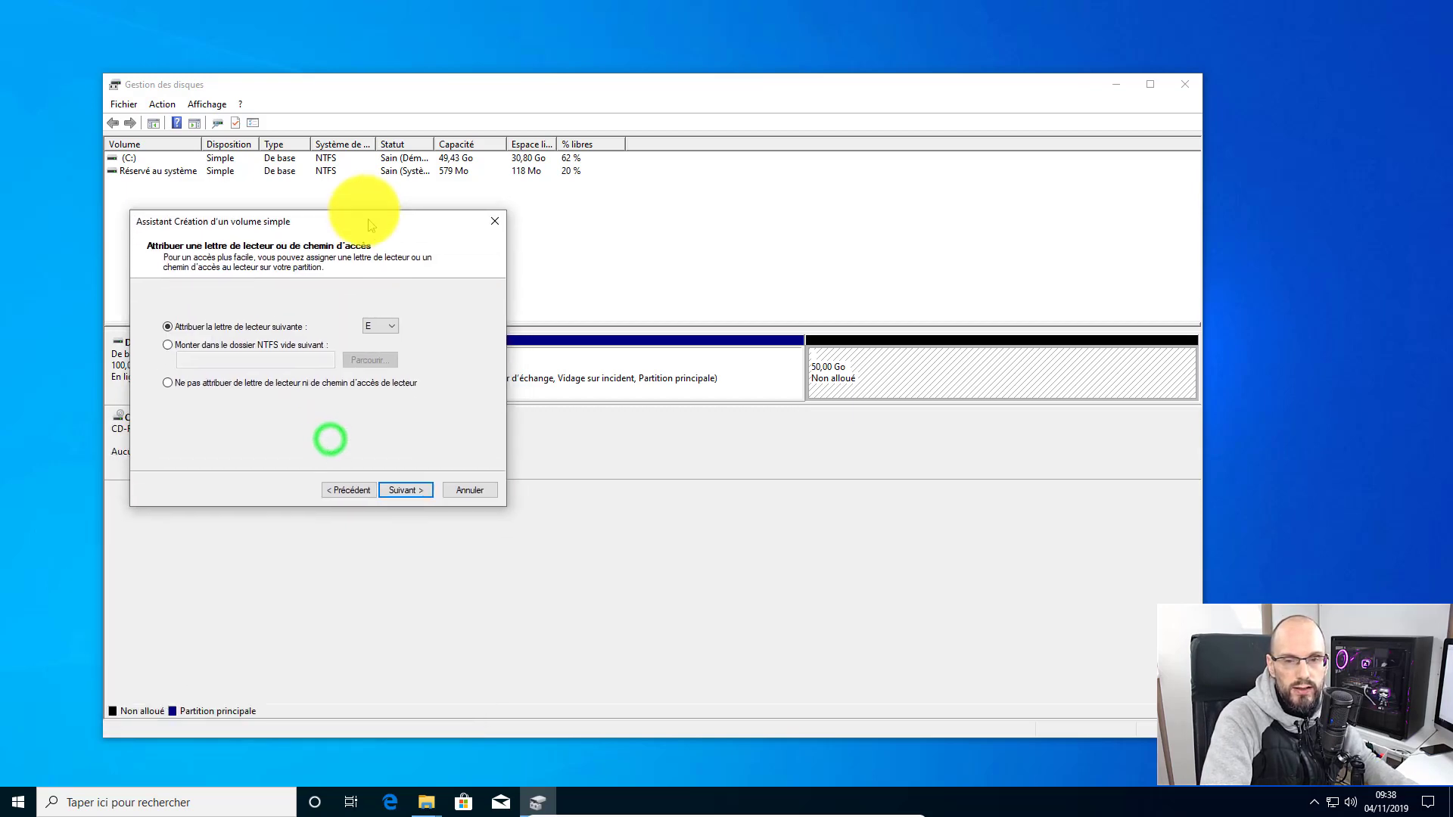
click(399, 489)
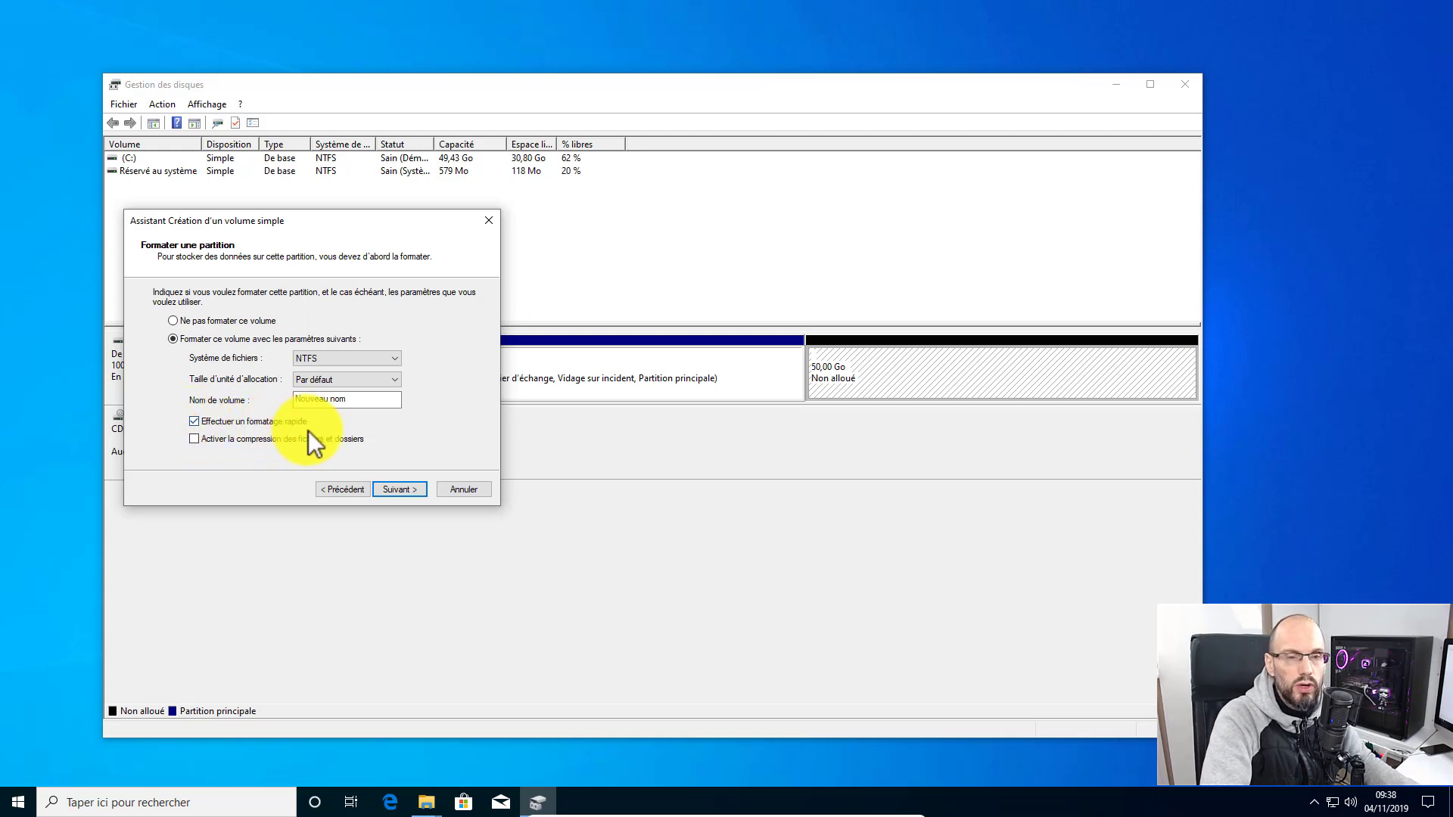
Step: Format the new volume as NTFS with default allocation size and quick format, and complete its creation
click(403, 492)
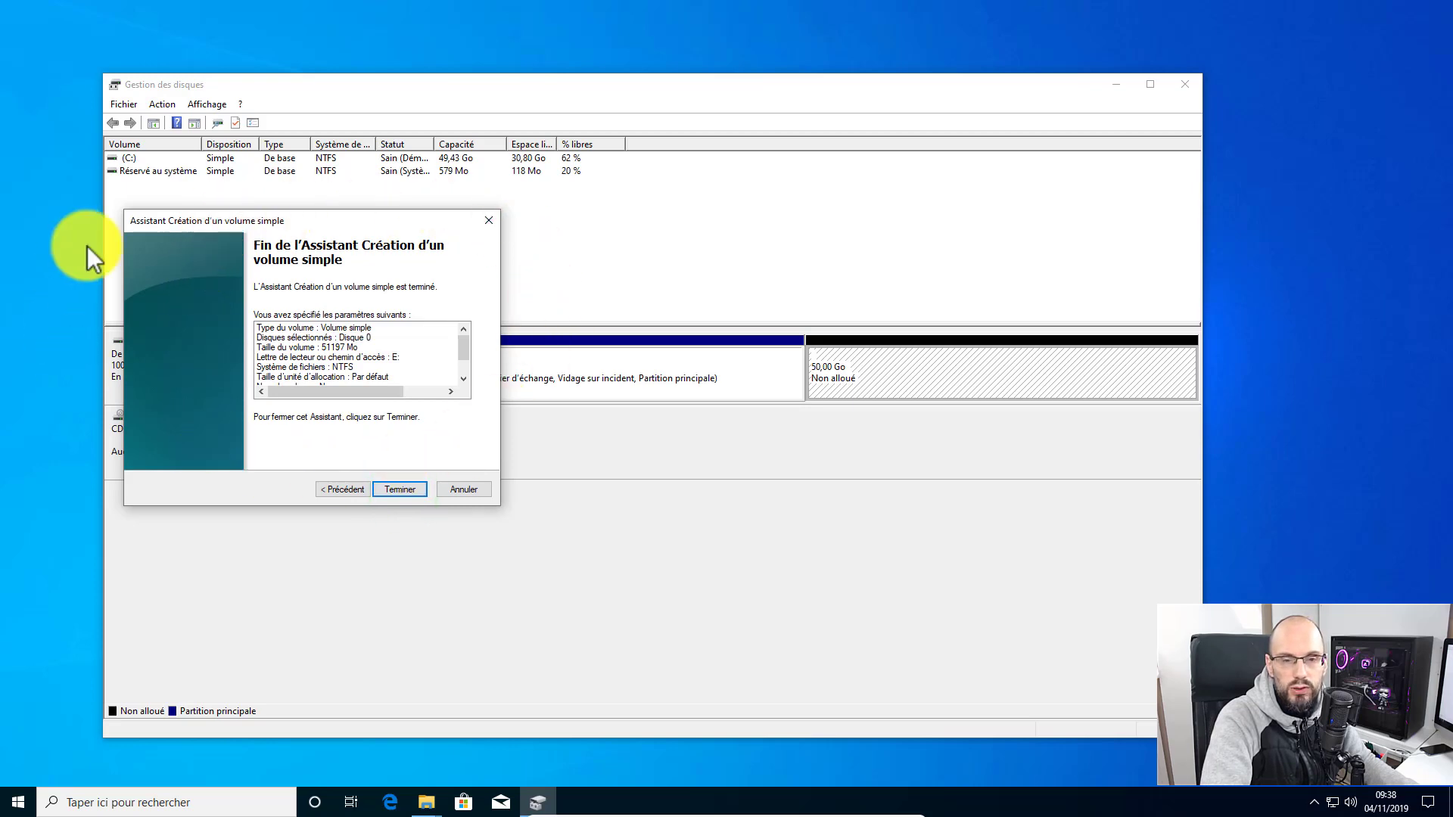
click(402, 493)
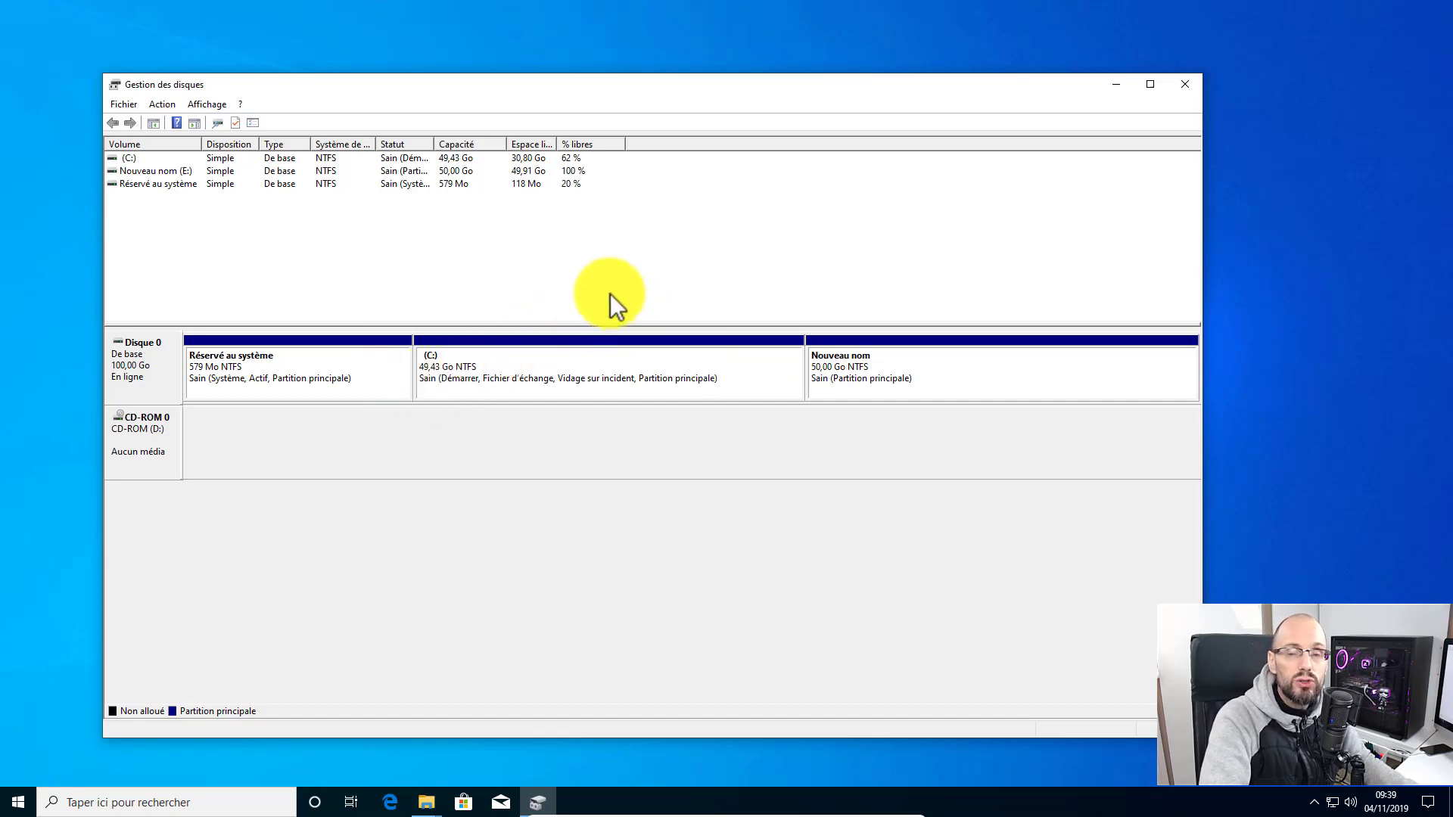
Step: Rename the new E: drive in File Explorer as Datas, granting administrator rights for the change
key(super+e)
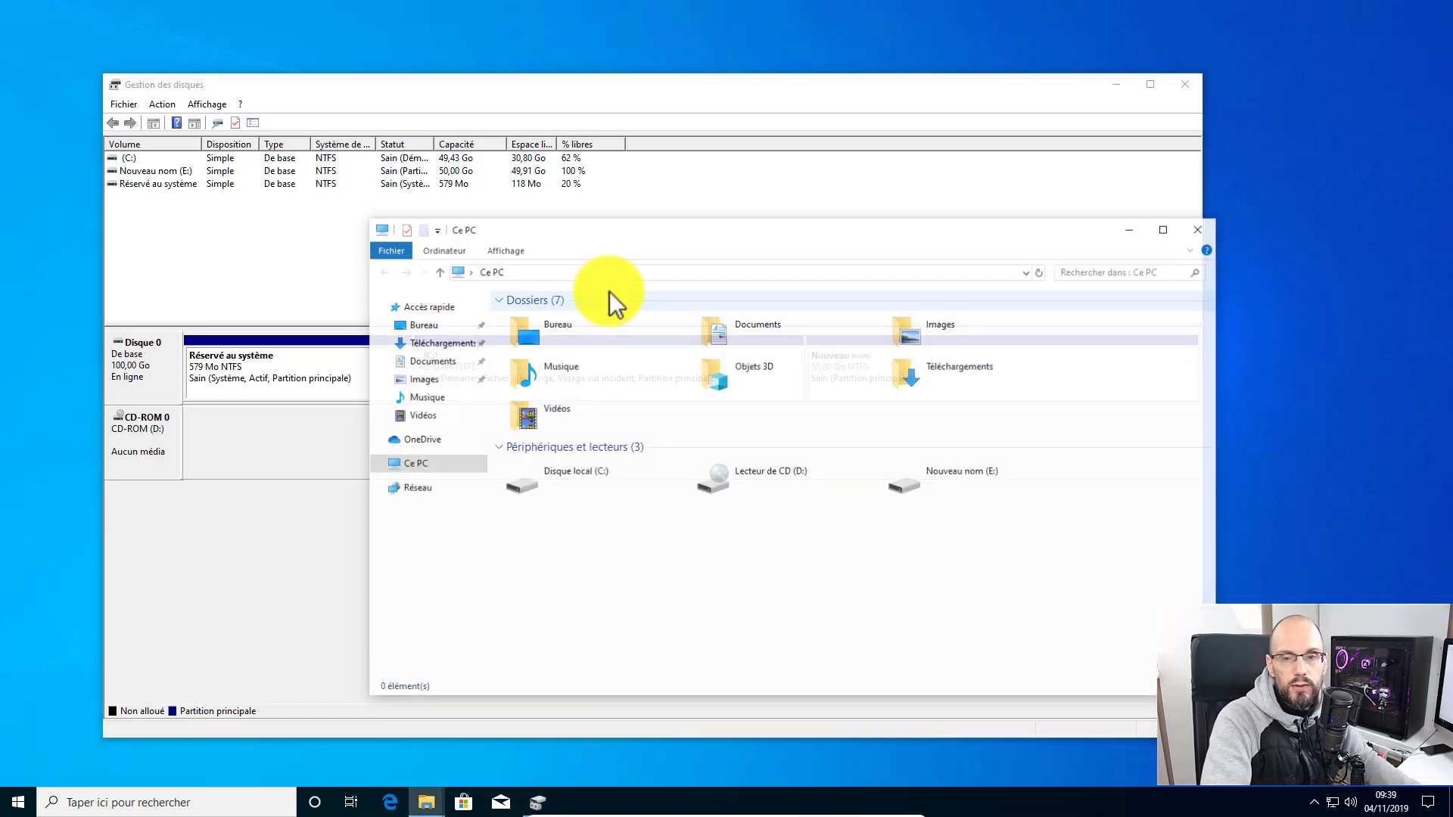
click(550, 482)
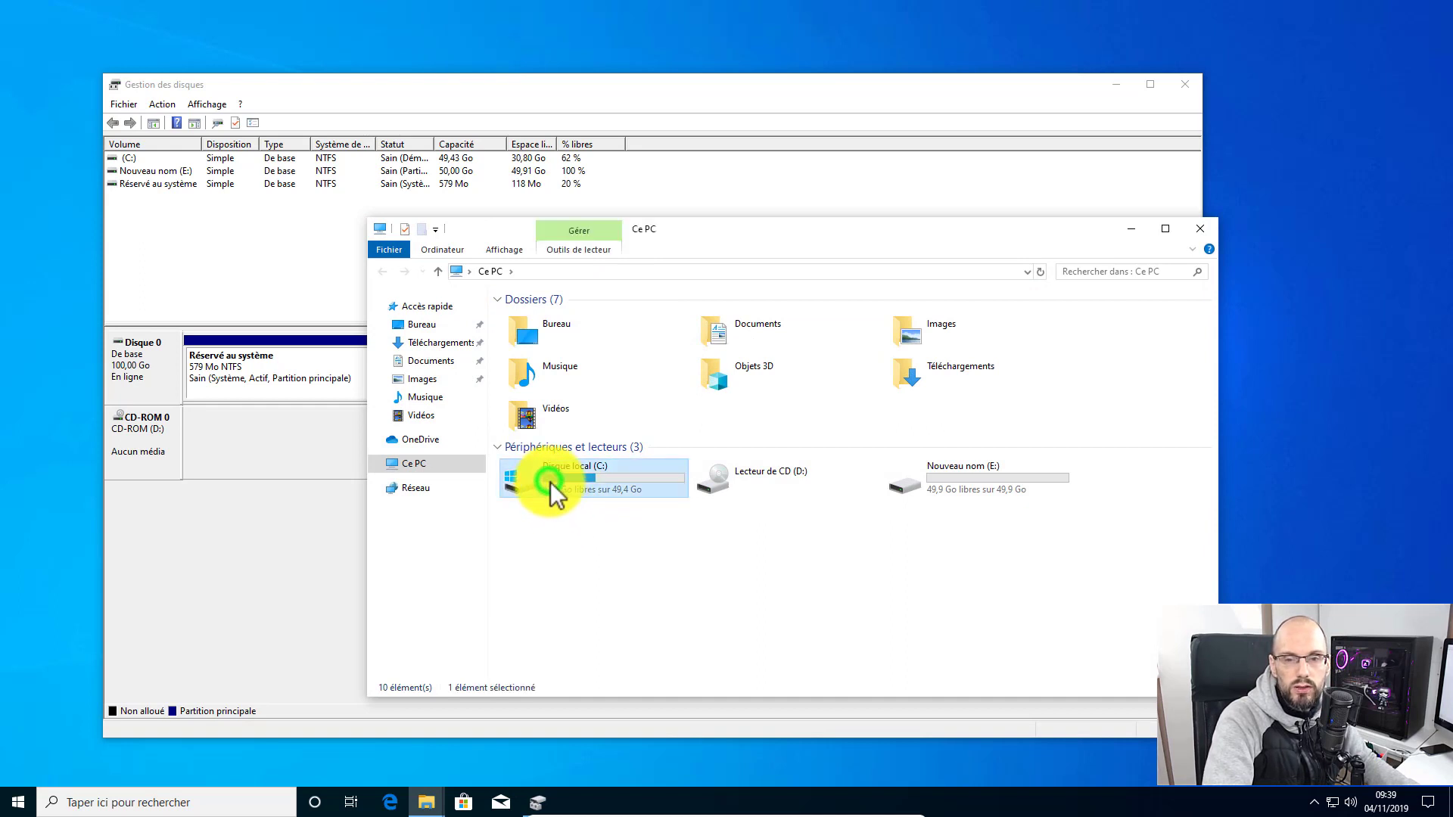
right_click(941, 484)
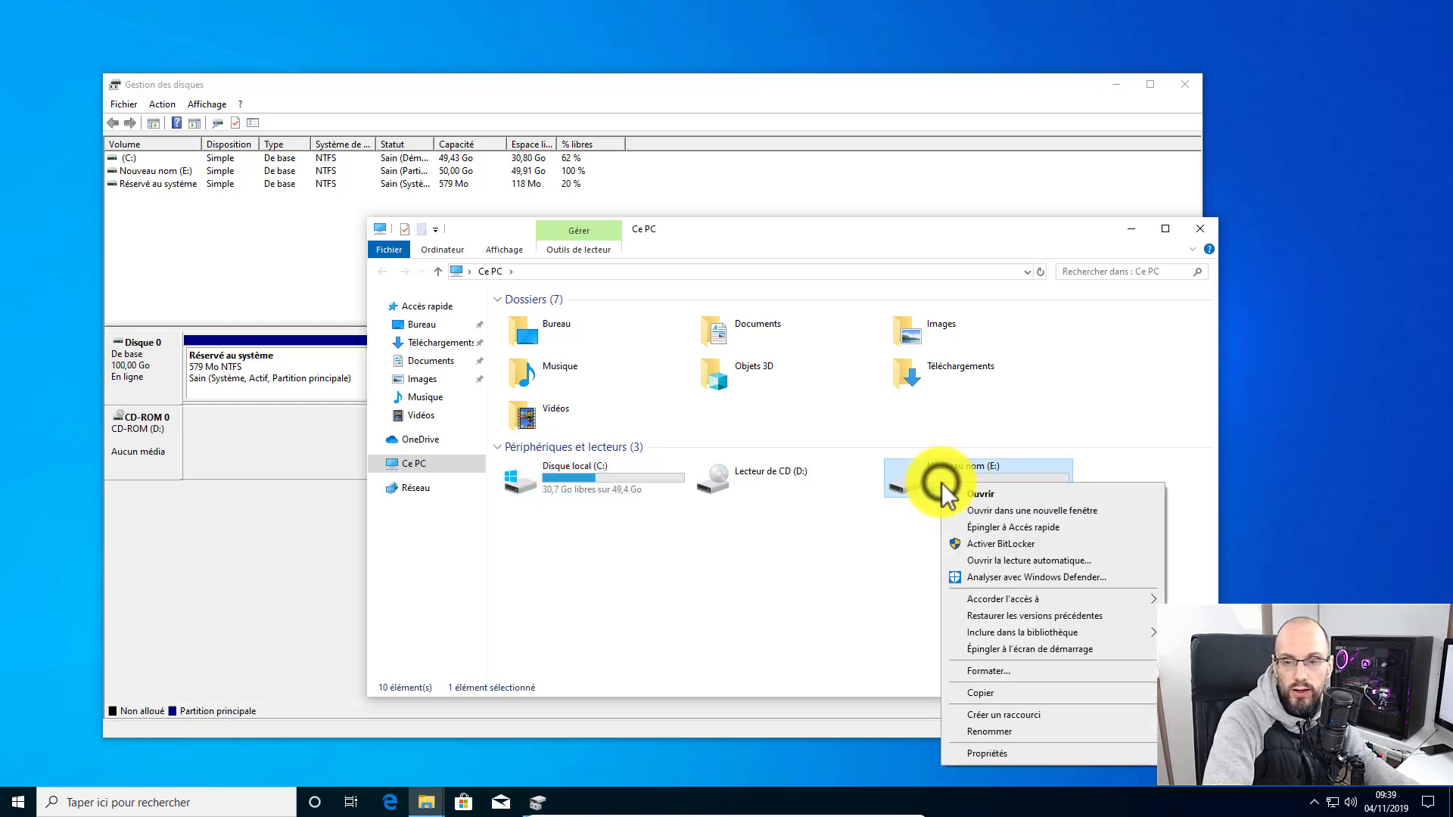
click(989, 731)
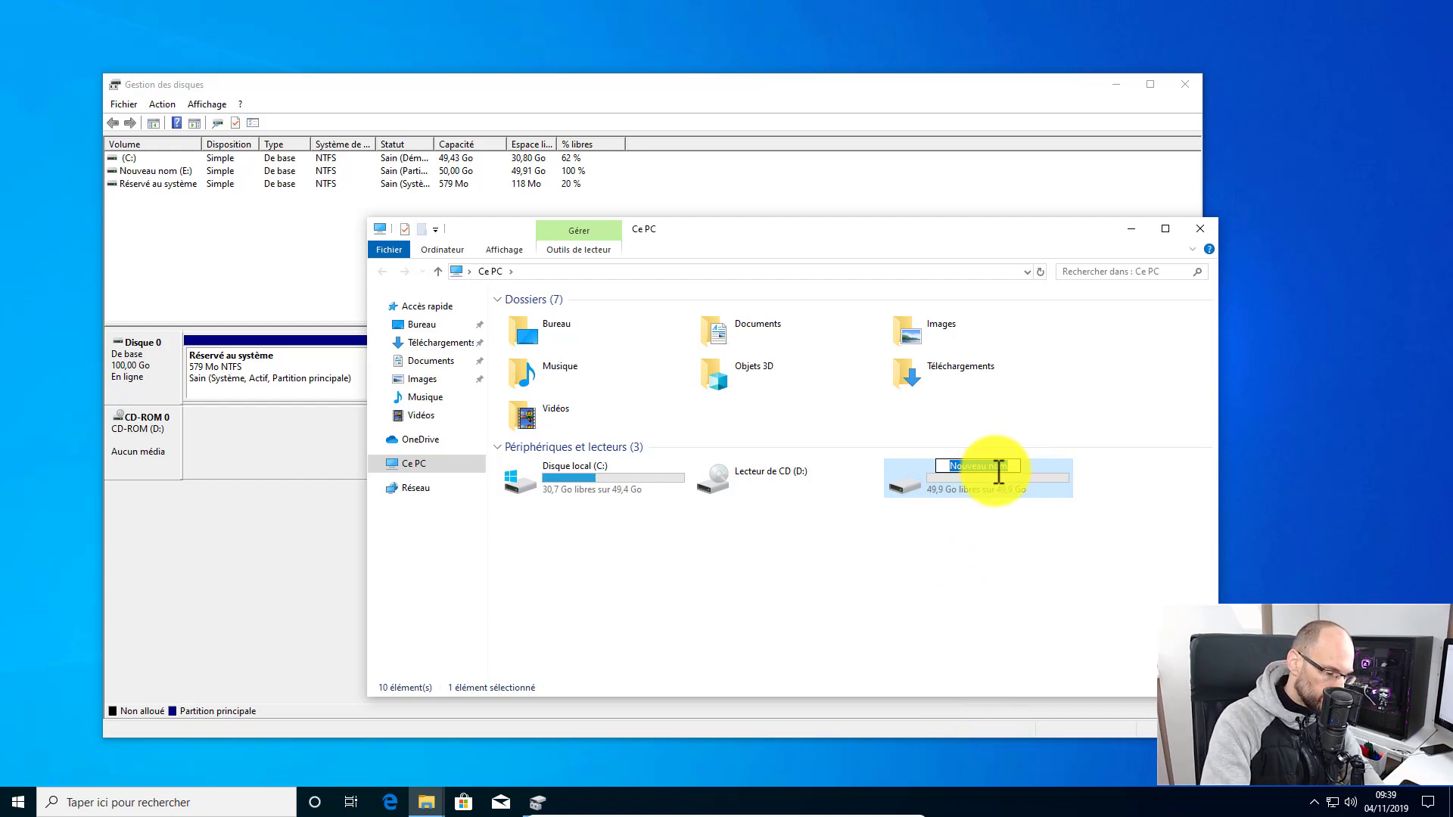
text(Donnes)
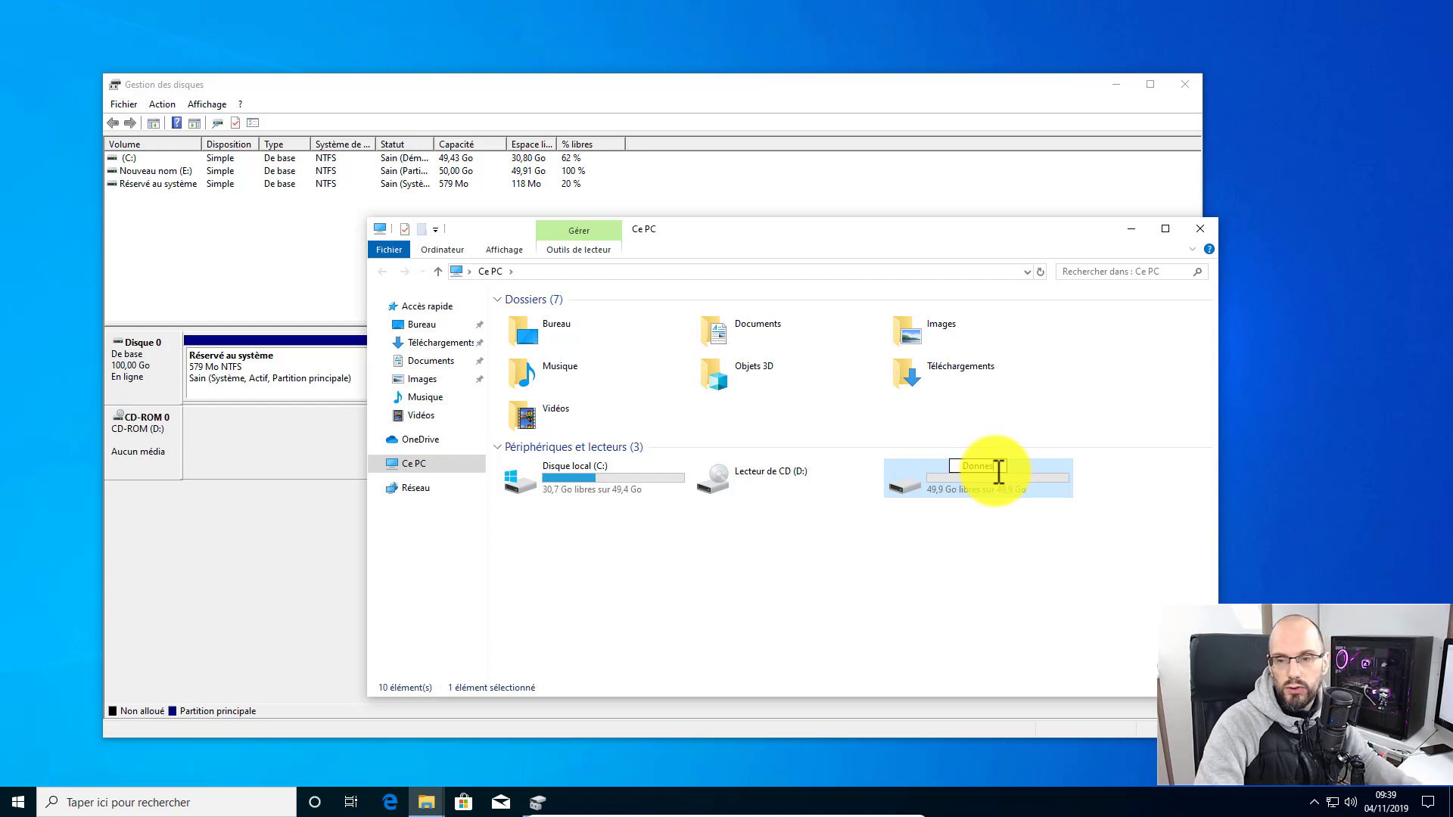
key(BackSpace)
key(BackSpace)
key(BackSpace)
key(BackSpace)
key(BackSpace)
key(BackSpace)
text(Da)
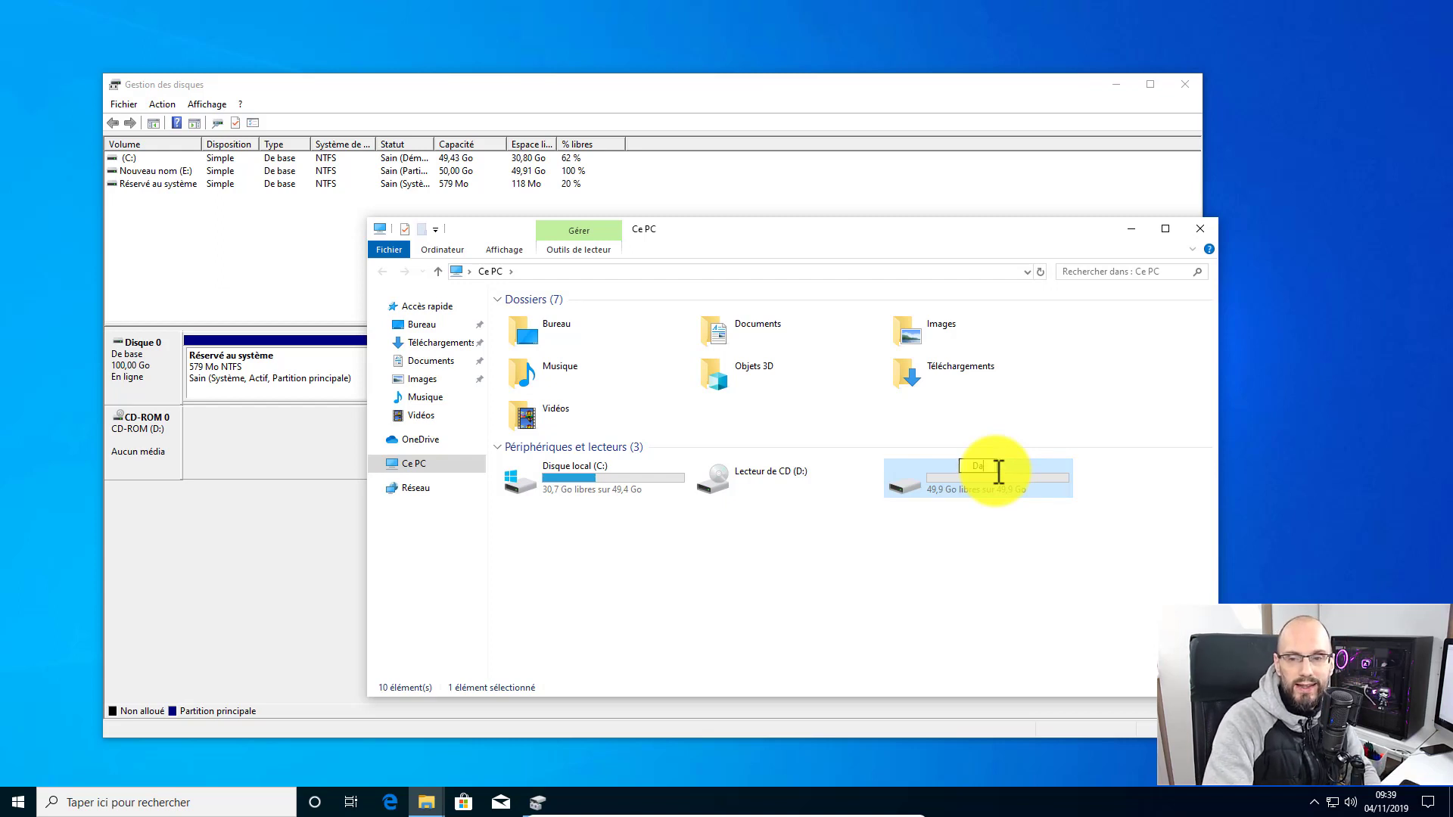
text(tas)
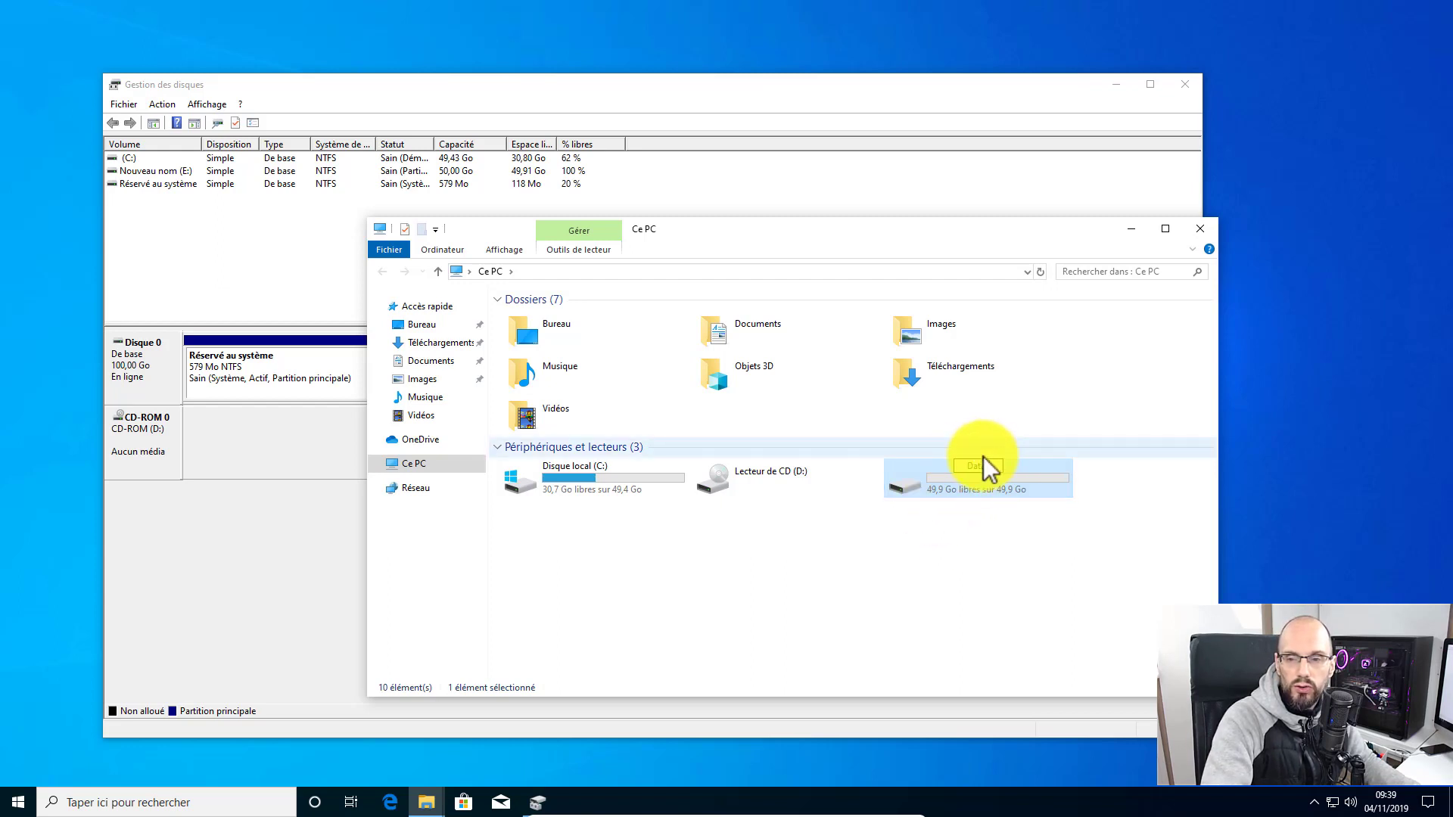
key(Return)
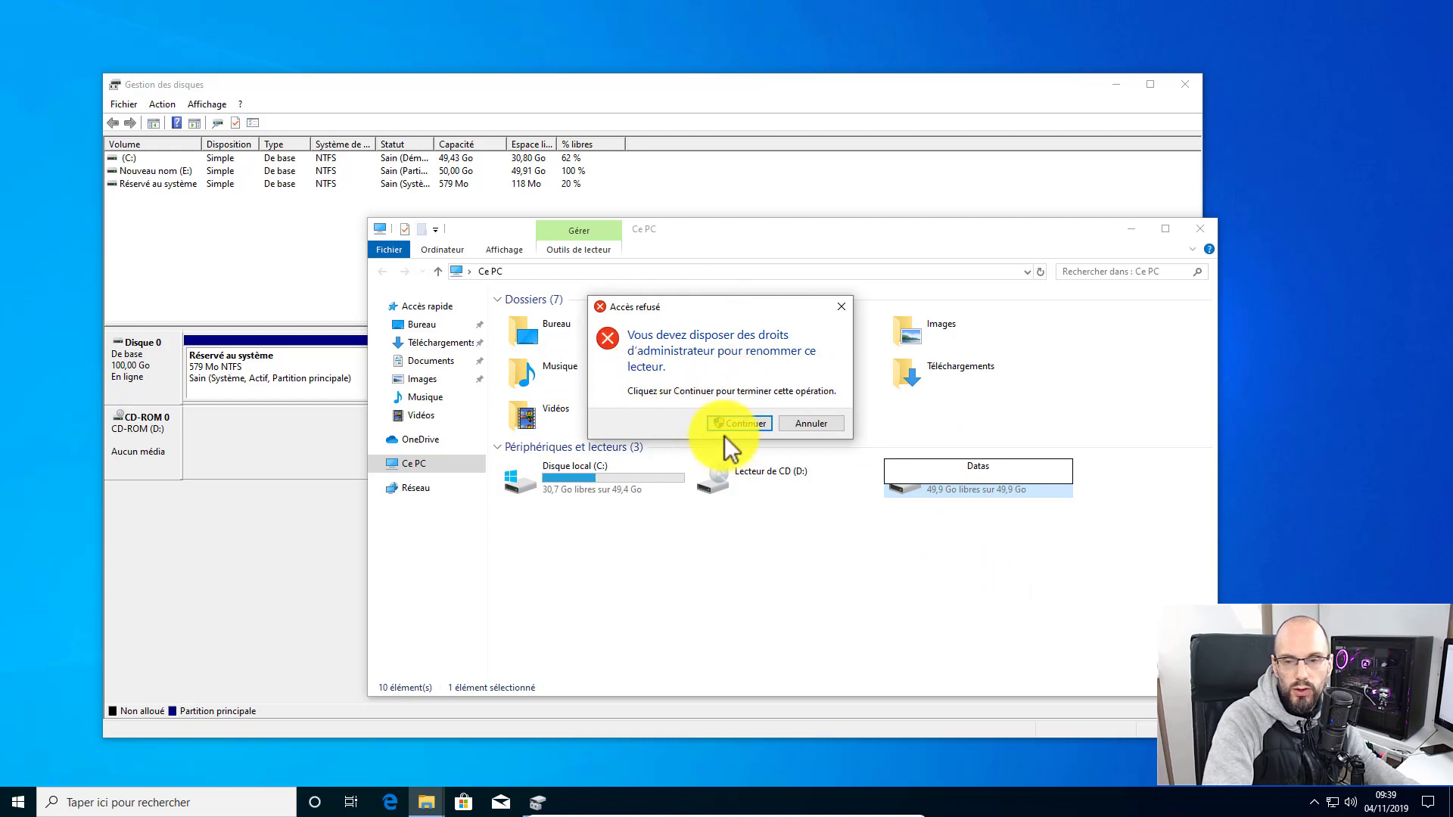
click(738, 423)
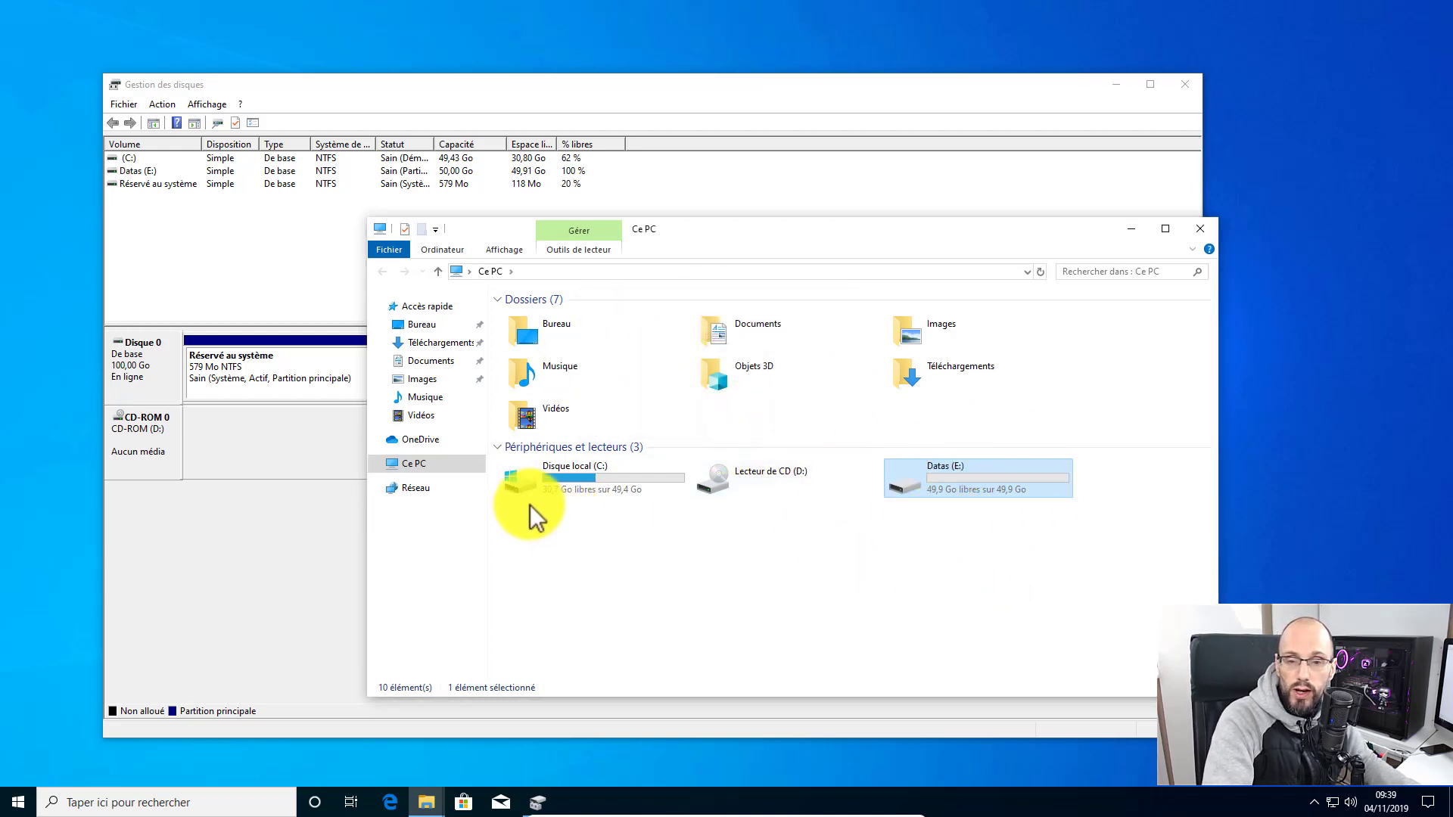
Step: Compare how the Datas (E:) partition is listed in Disk Management and in File Explorer, and move the Disk Management window aside
click(271, 511)
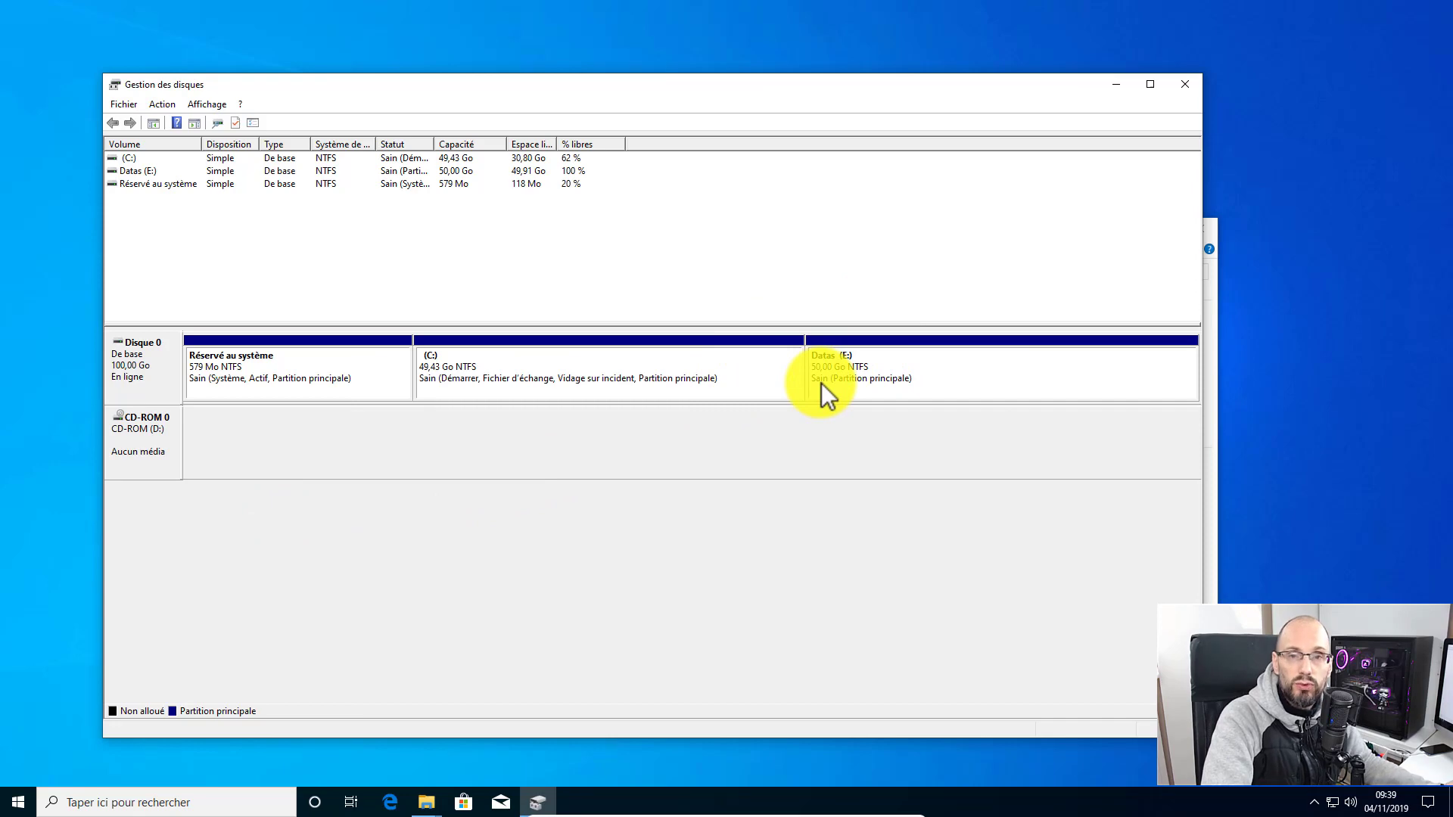
click(1215, 498)
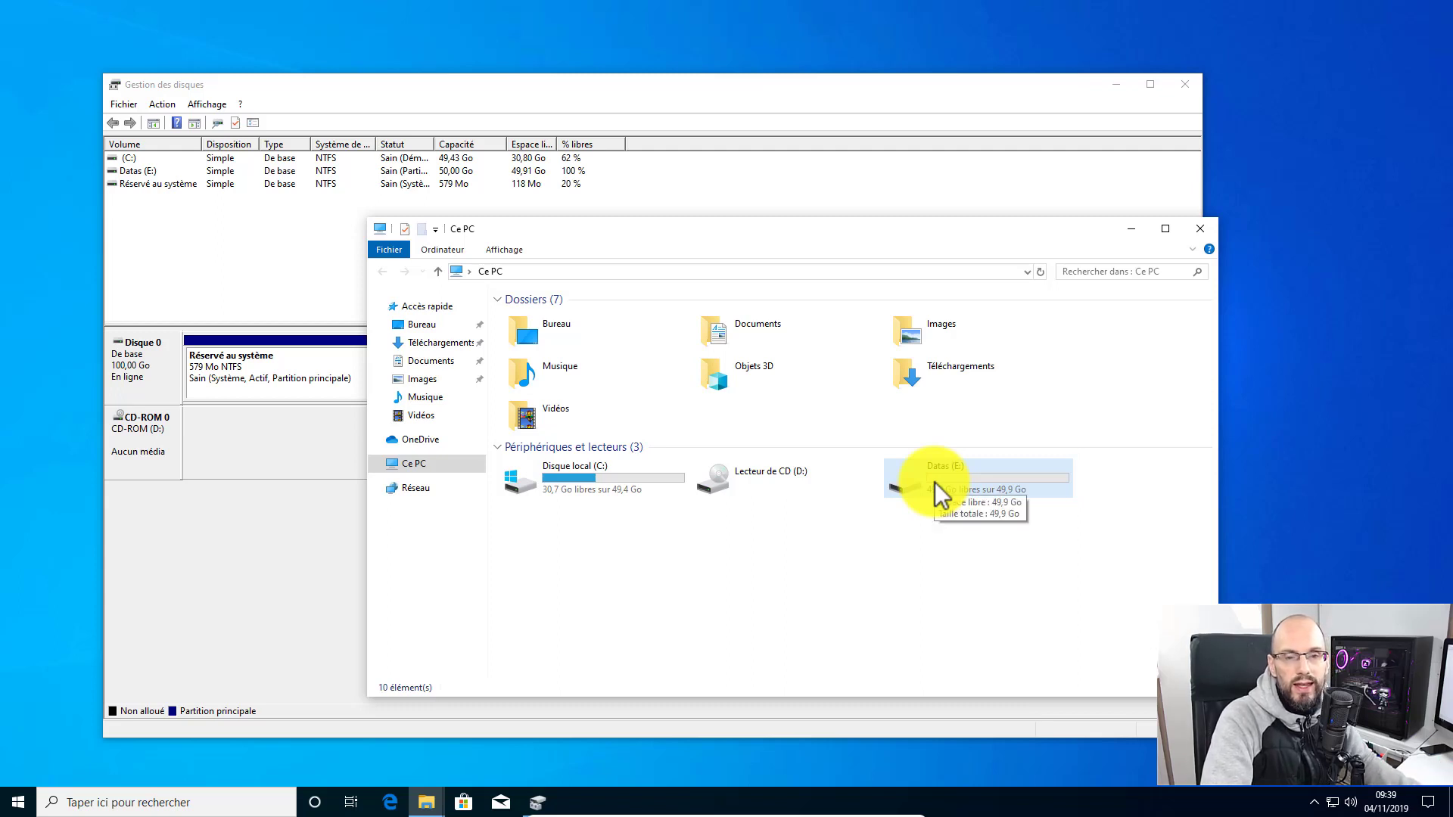
click(306, 533)
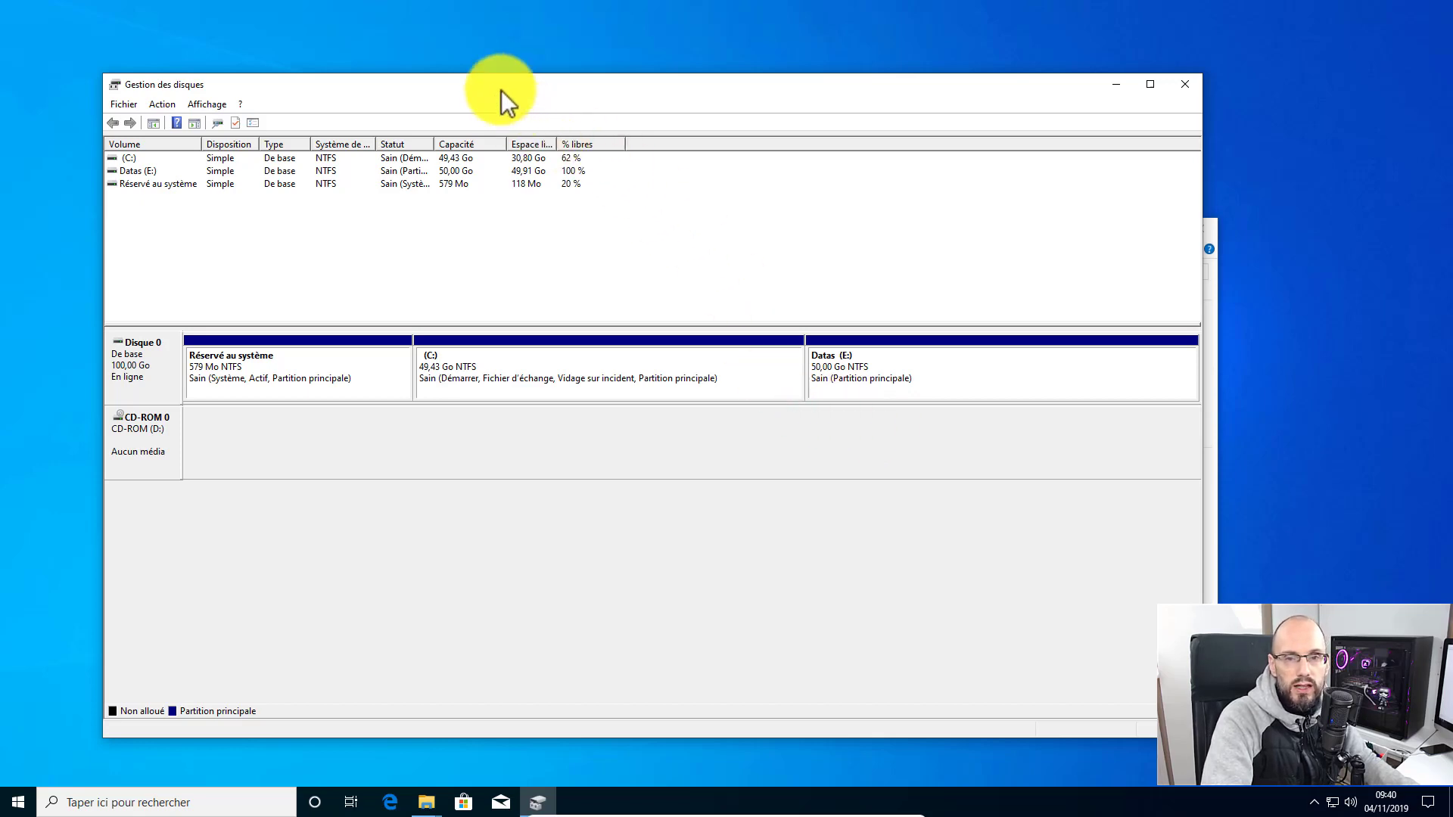
drag(501, 89, 415, 48)
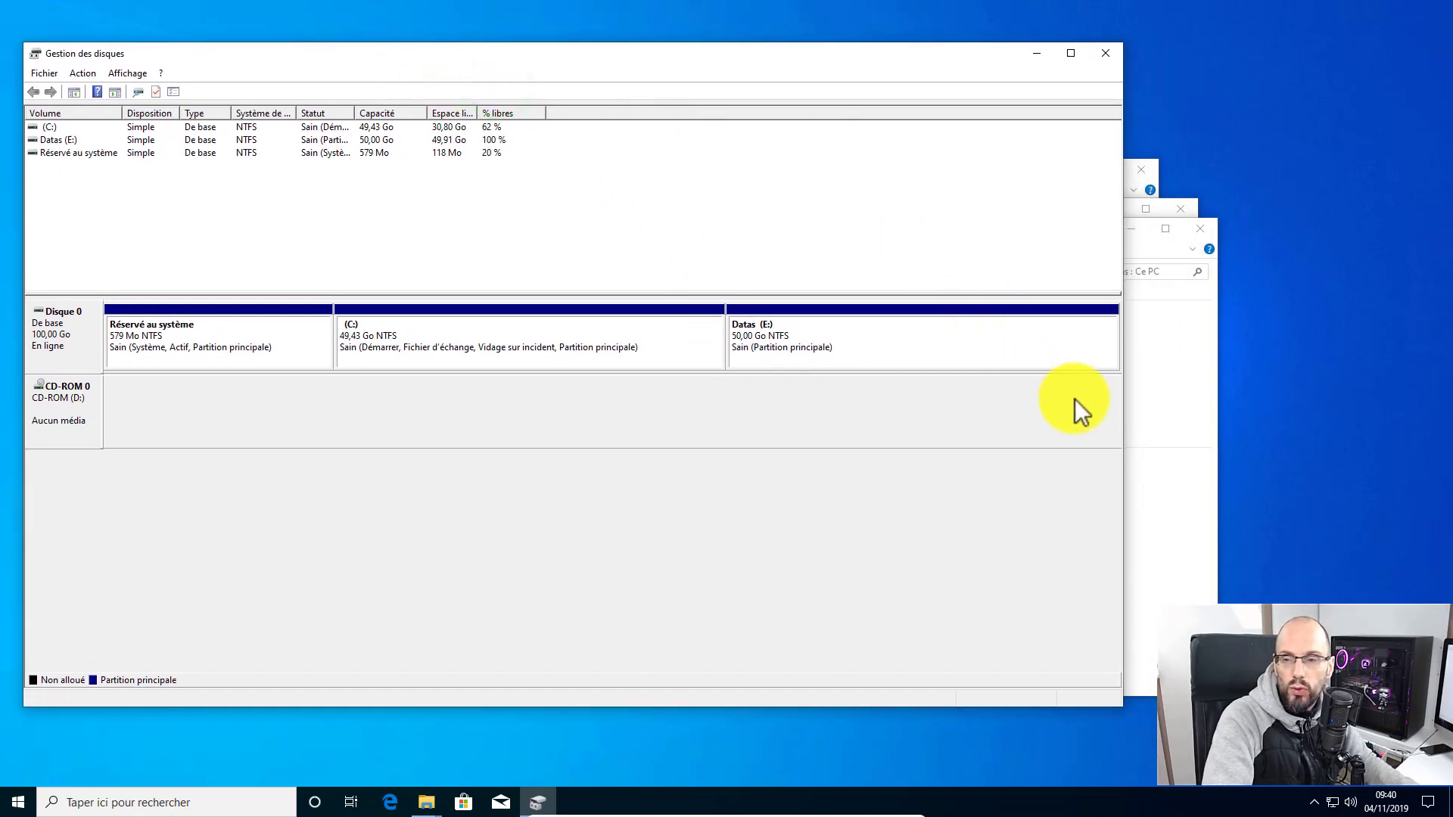
Step: Move the File Explorer window away from Disk Management and delete the Datas (E:) volume from Disk 0
click(1160, 524)
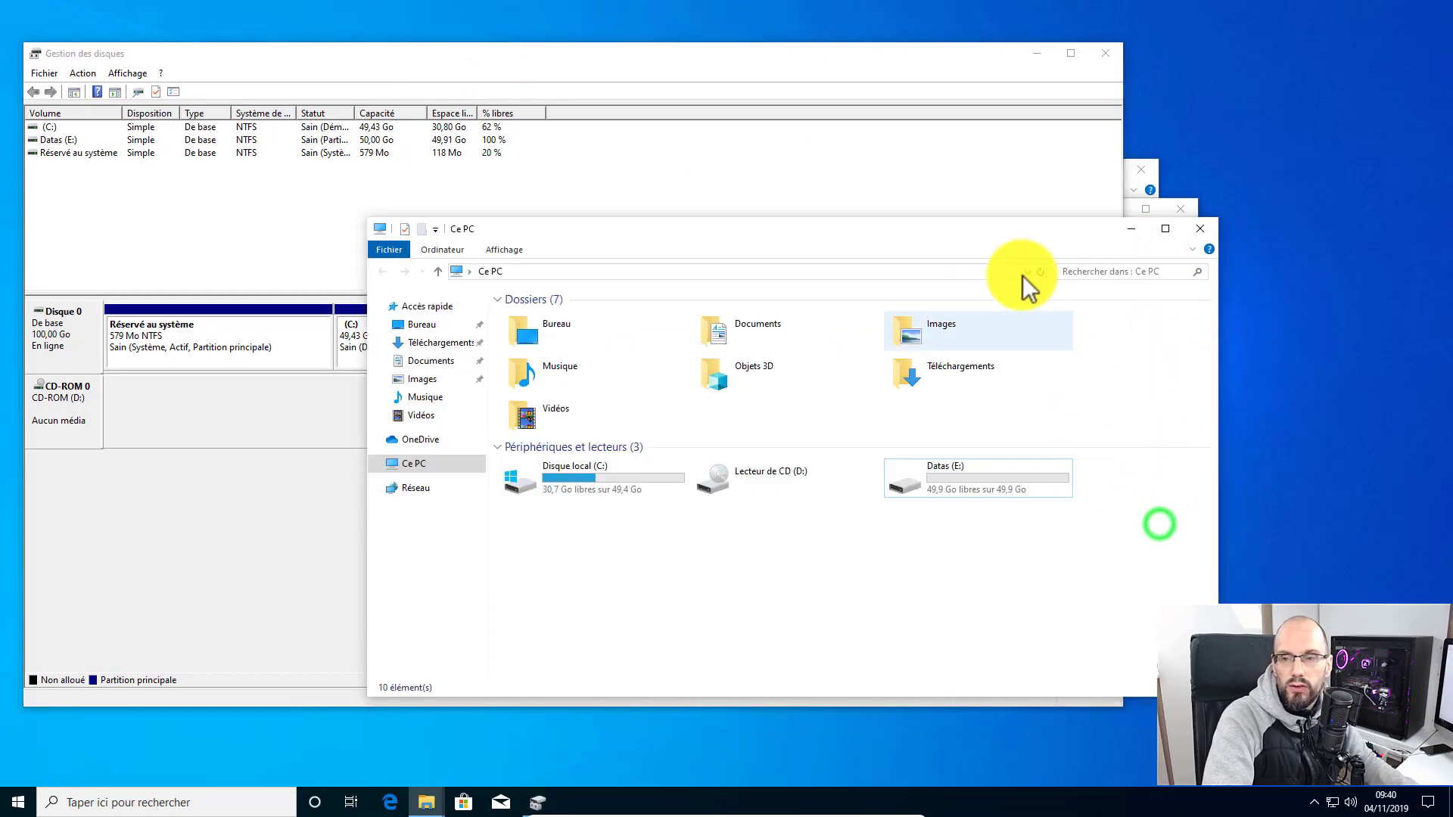
drag(1007, 225, 1158, 301)
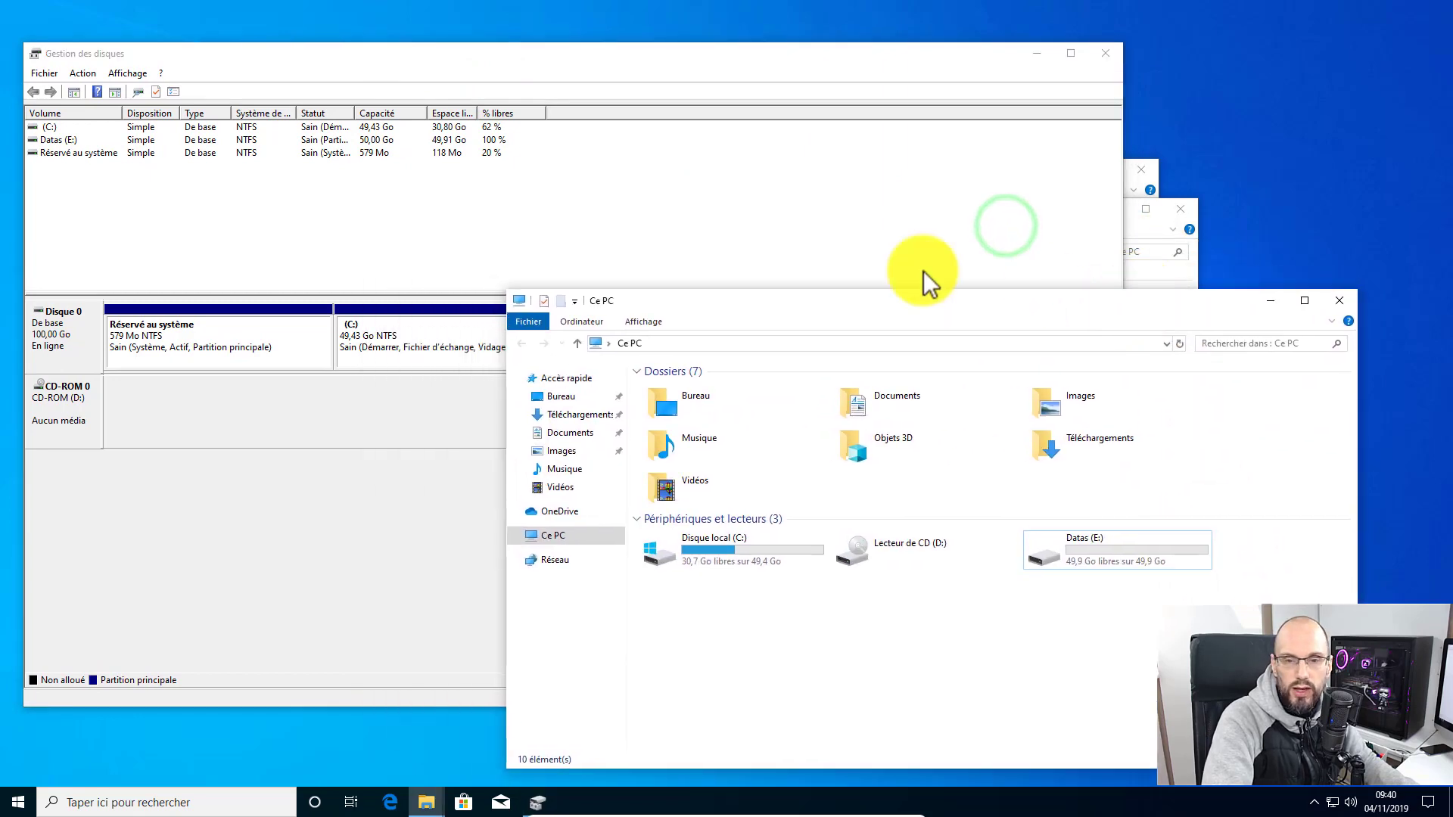
click(417, 45)
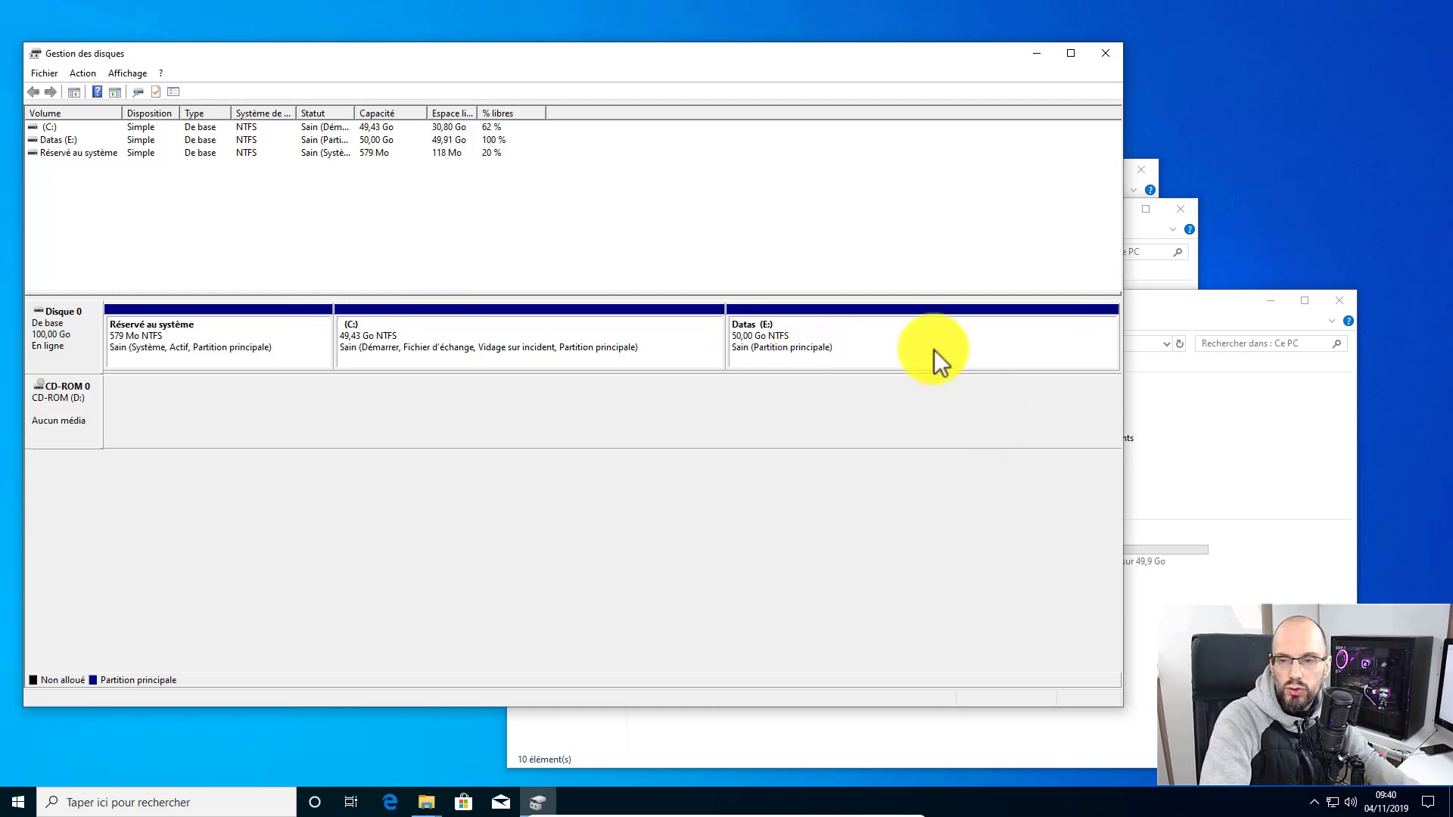
right_click(917, 334)
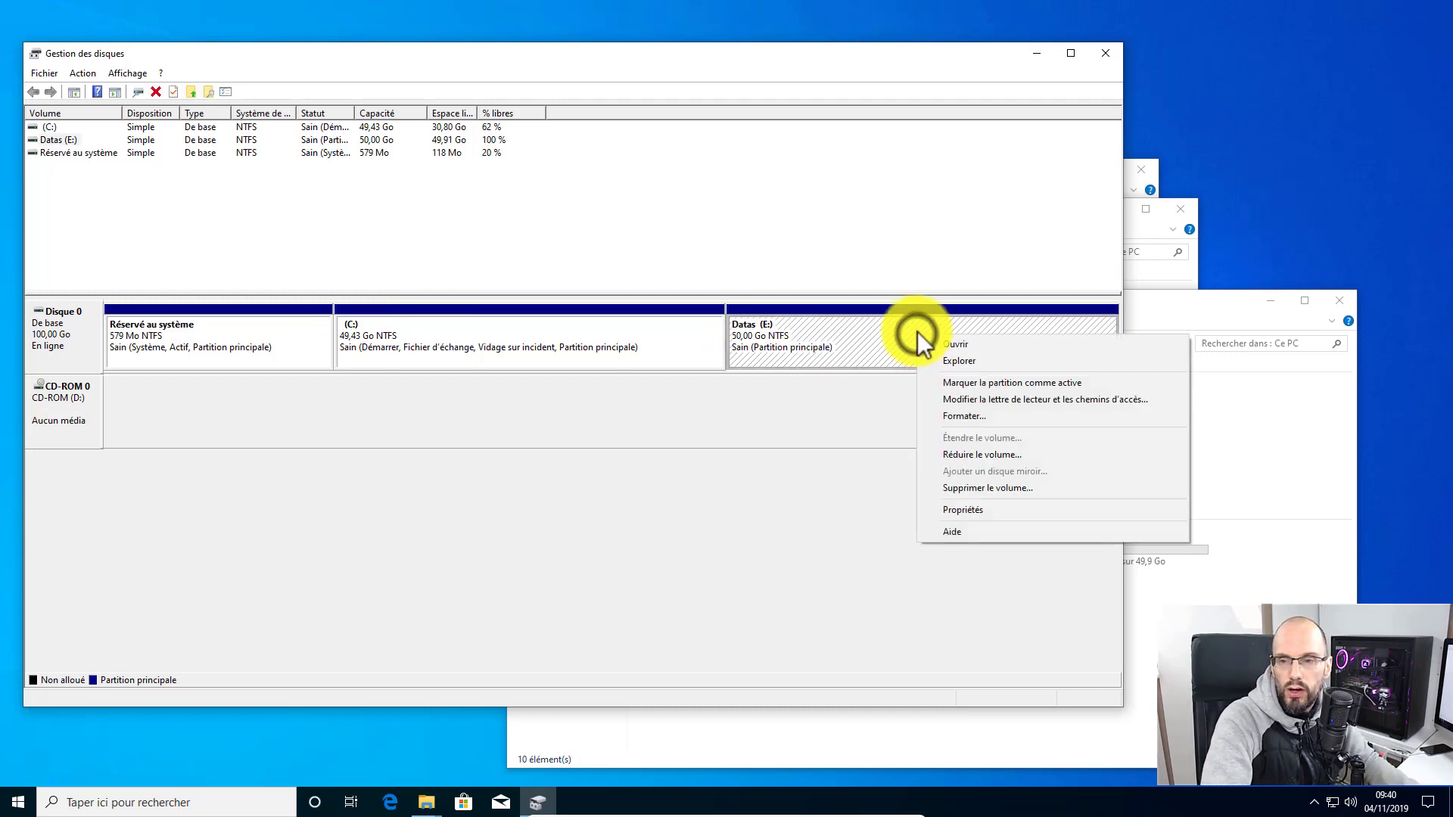
click(953, 488)
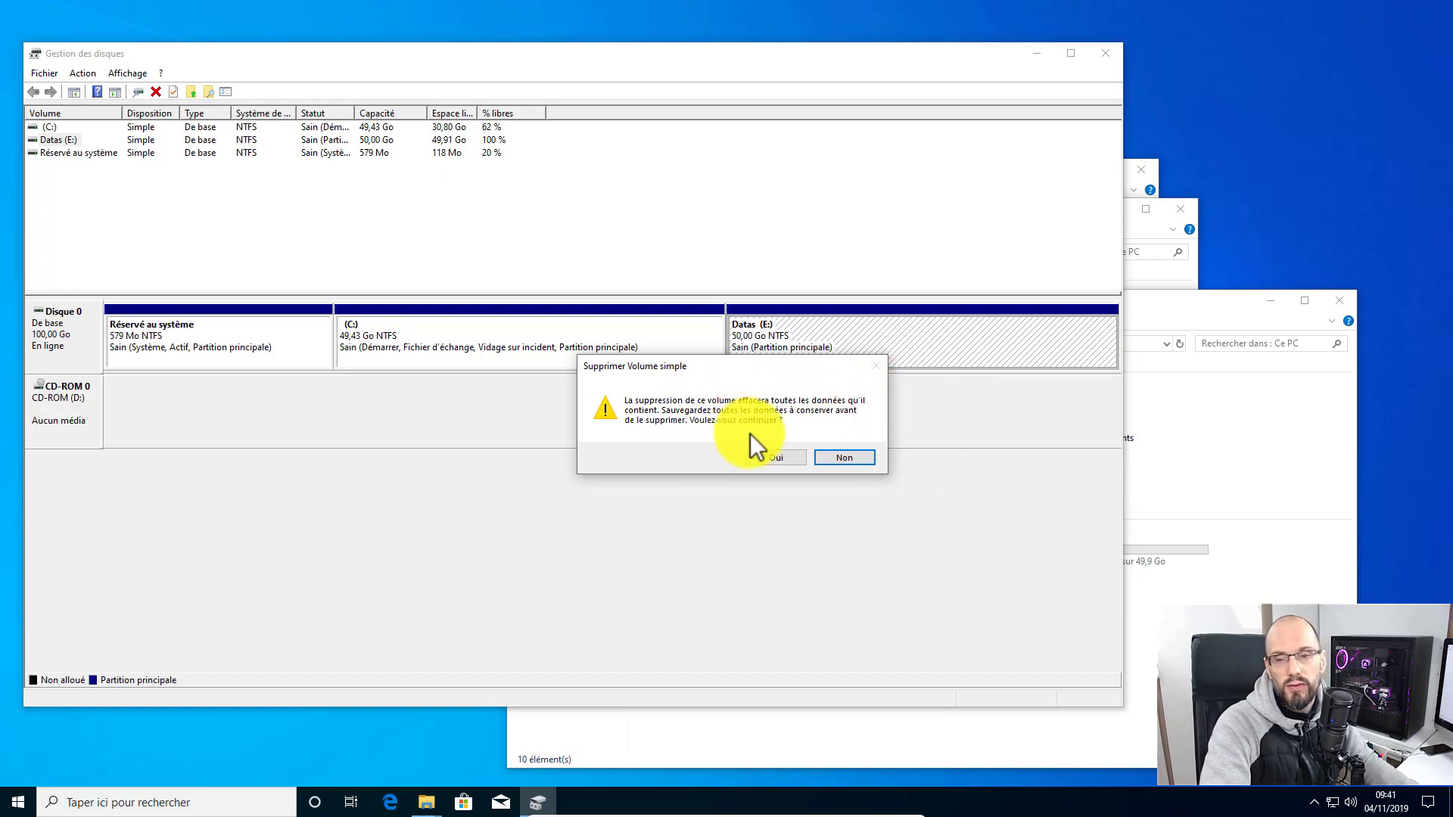
click(777, 458)
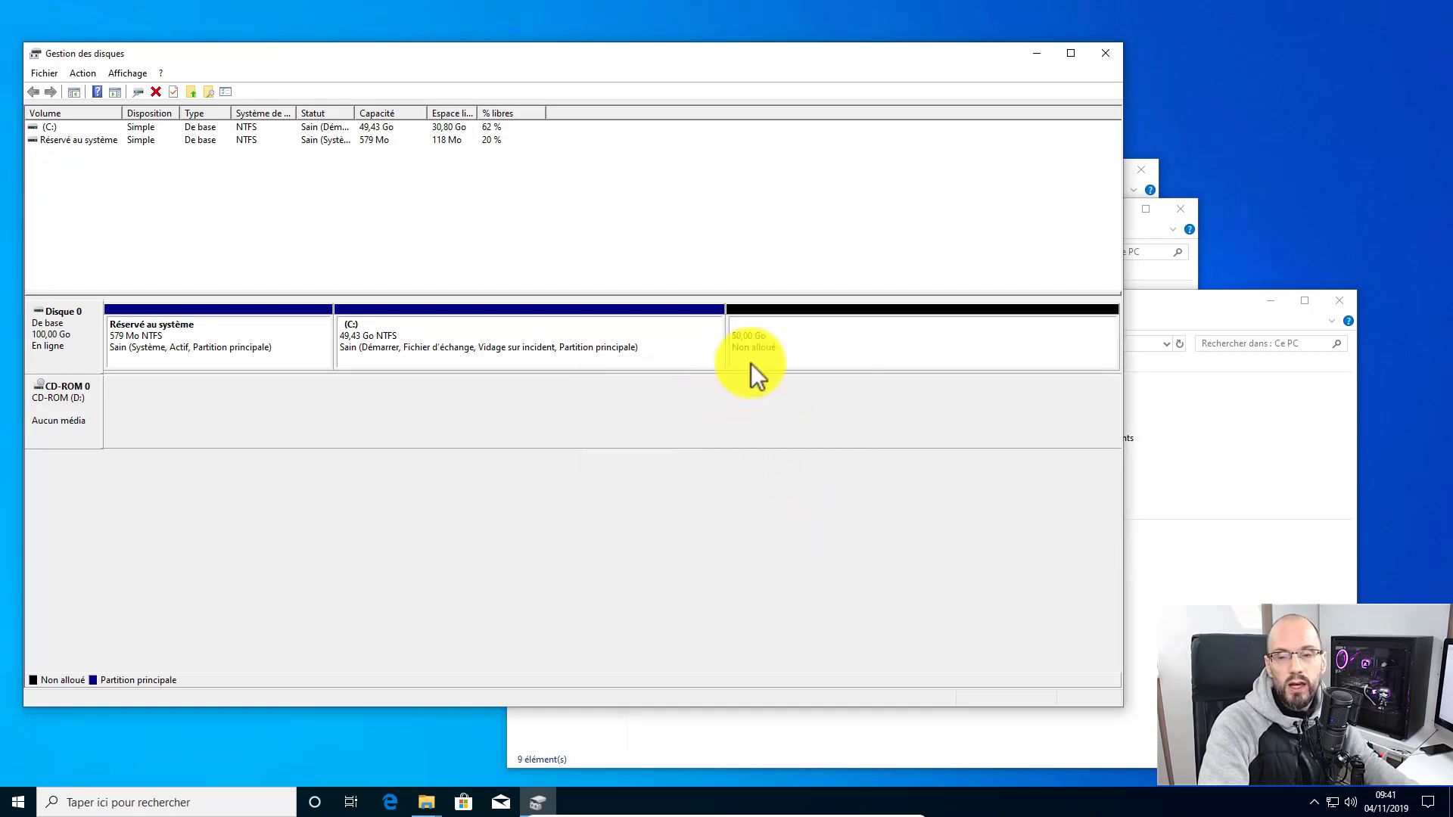
Step: Start a new simple volume in Disk 0's unallocated space with a size of 30000 MB
right_click(878, 337)
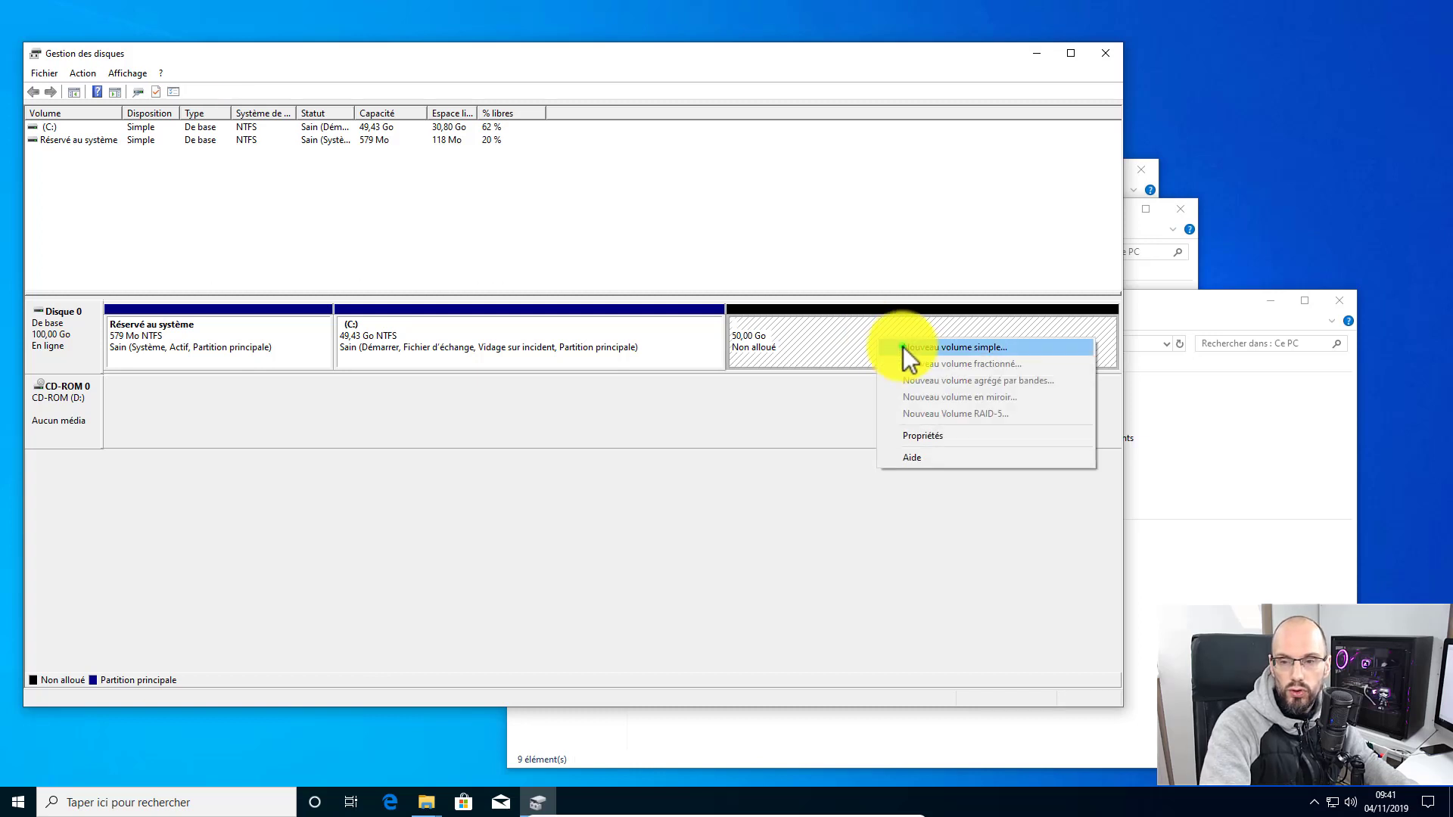
click(903, 347)
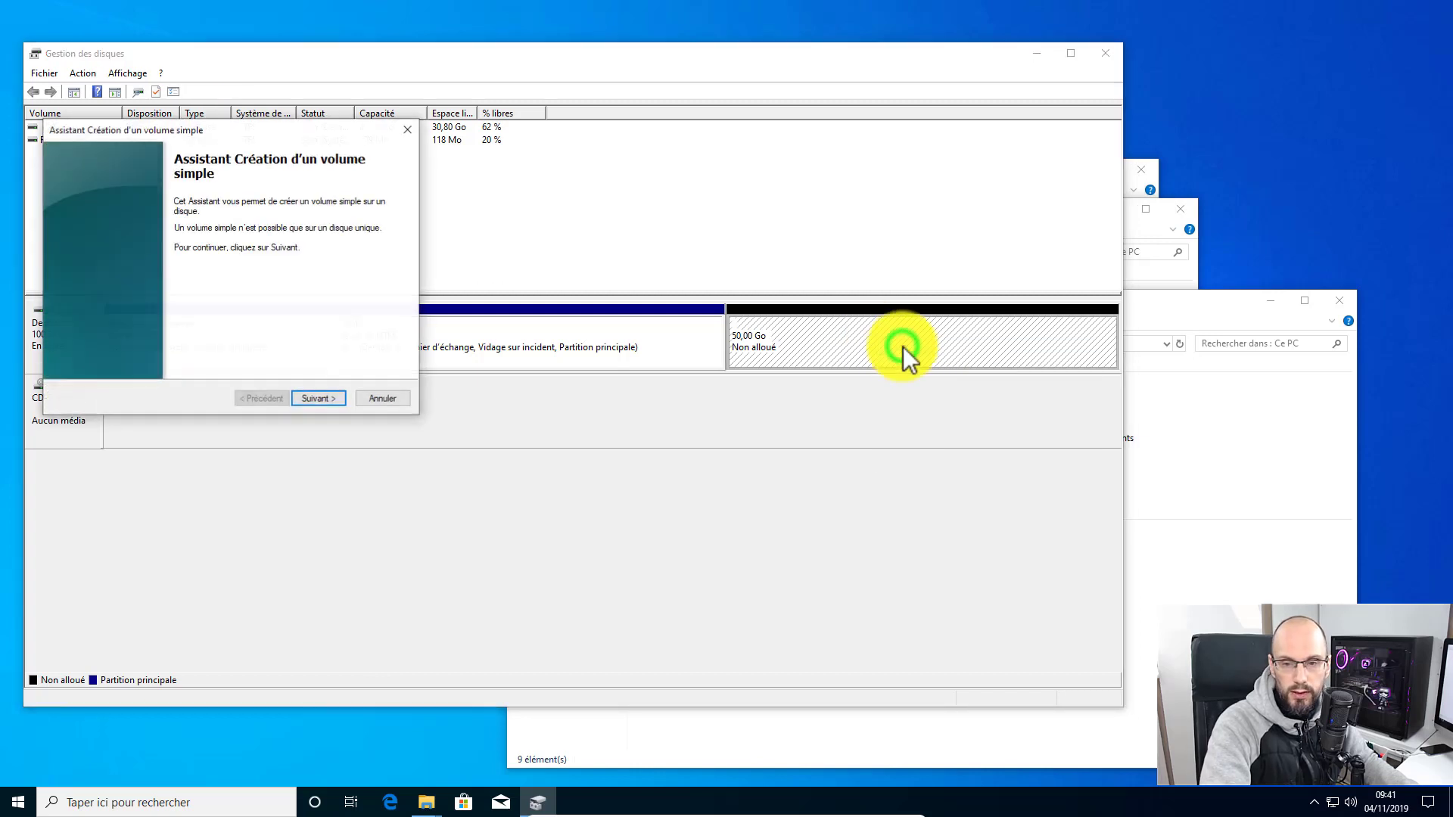
click(321, 402)
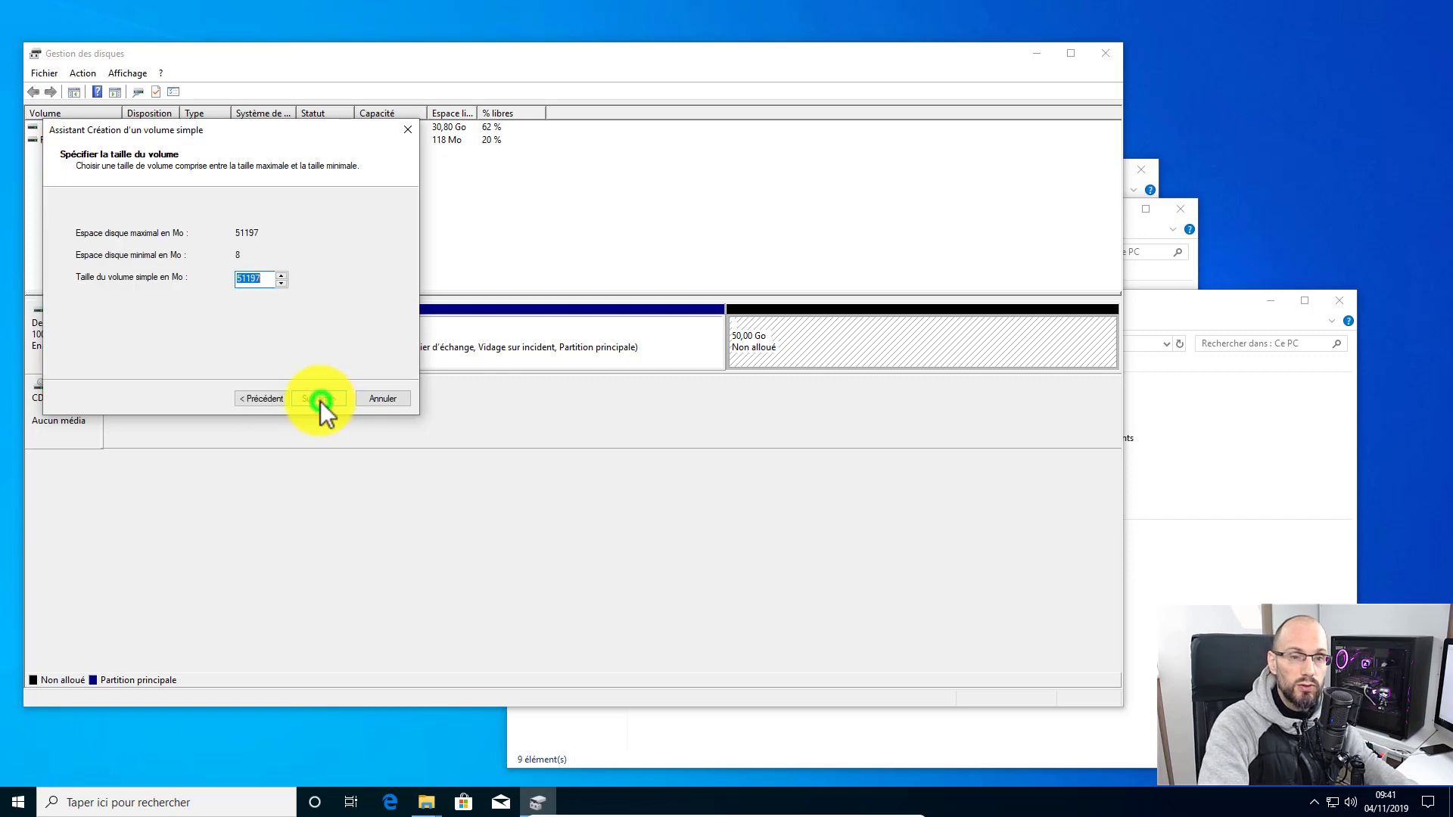
double_click(260, 280)
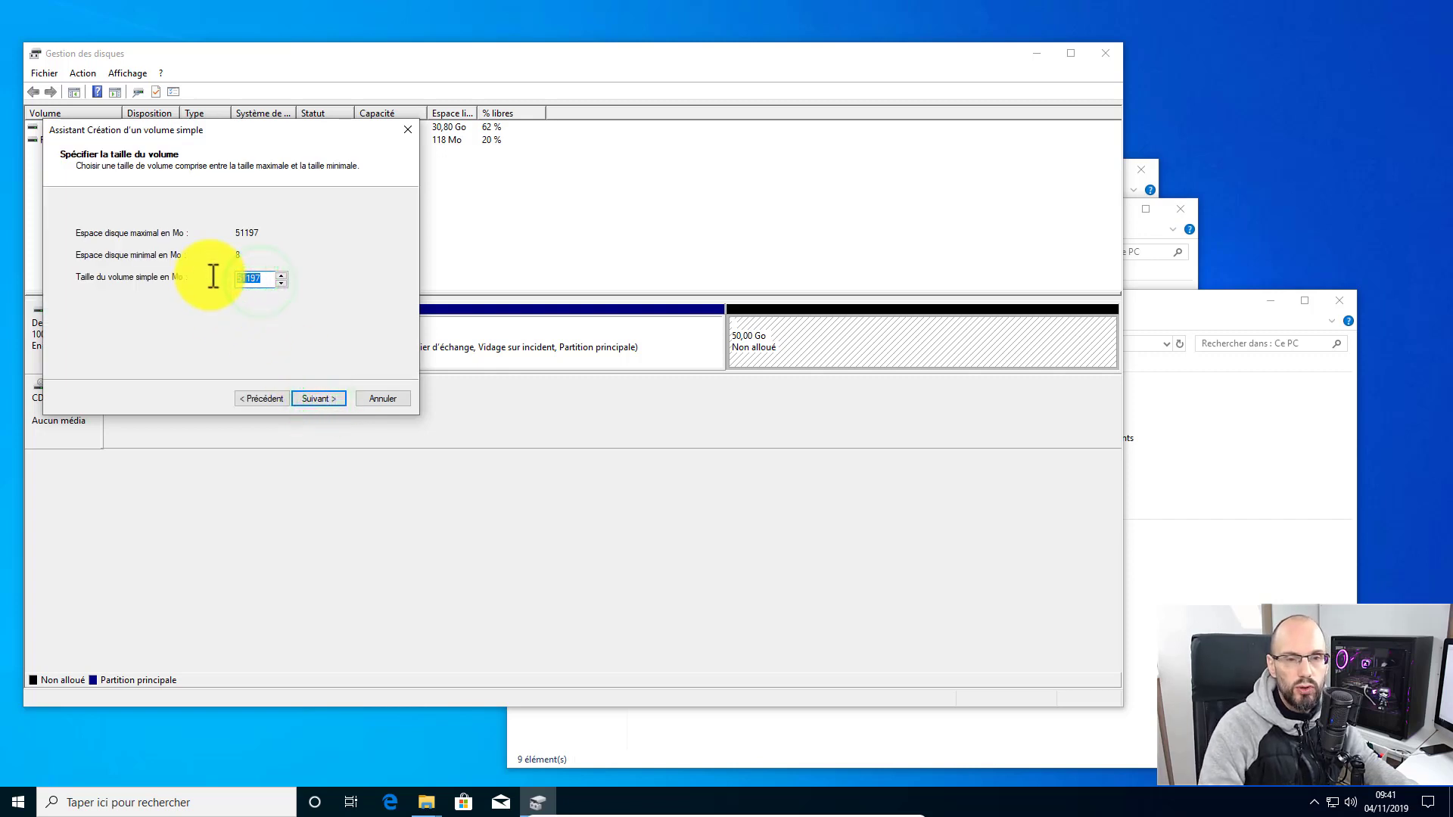
text(30000)
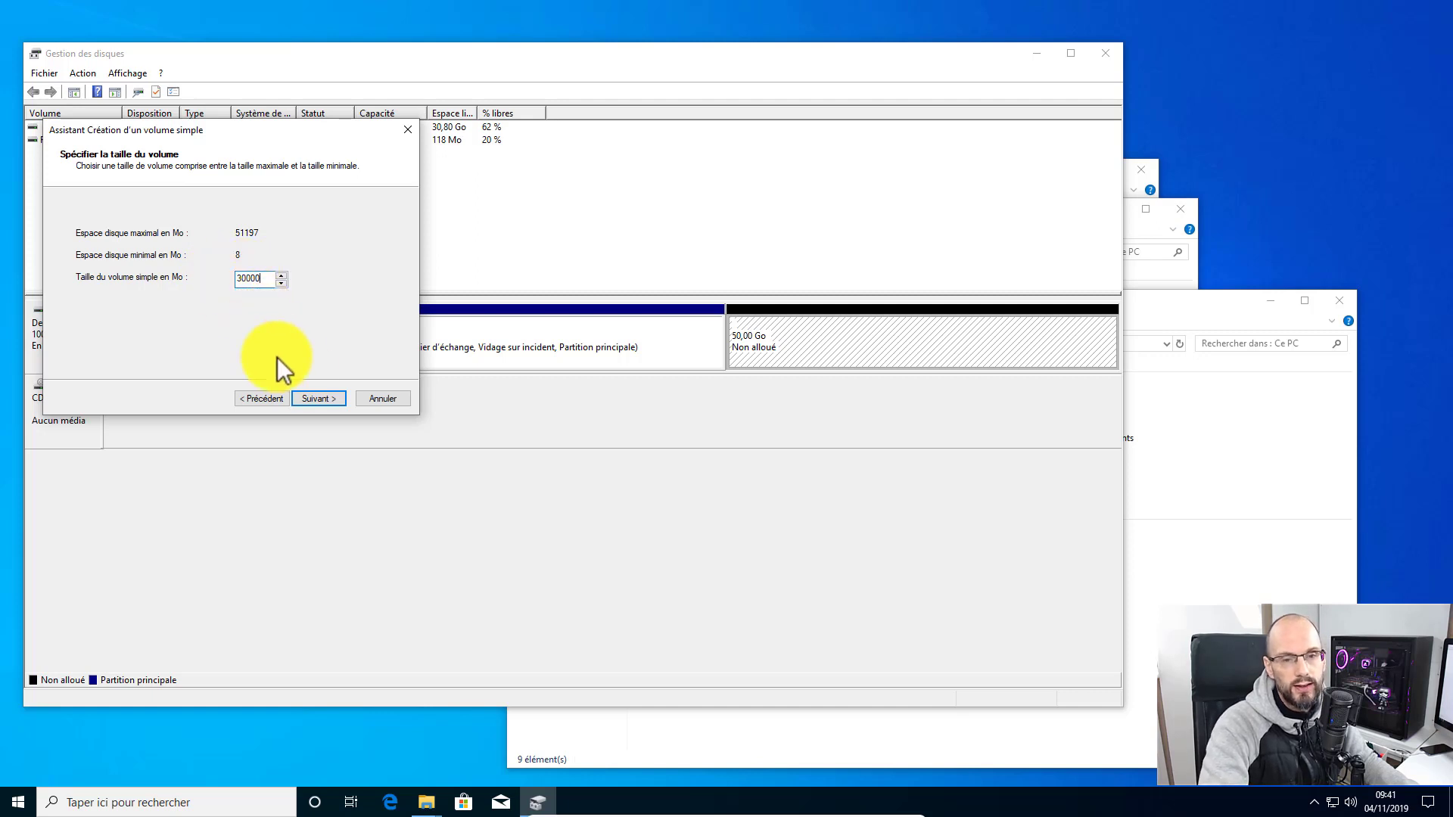
click(330, 398)
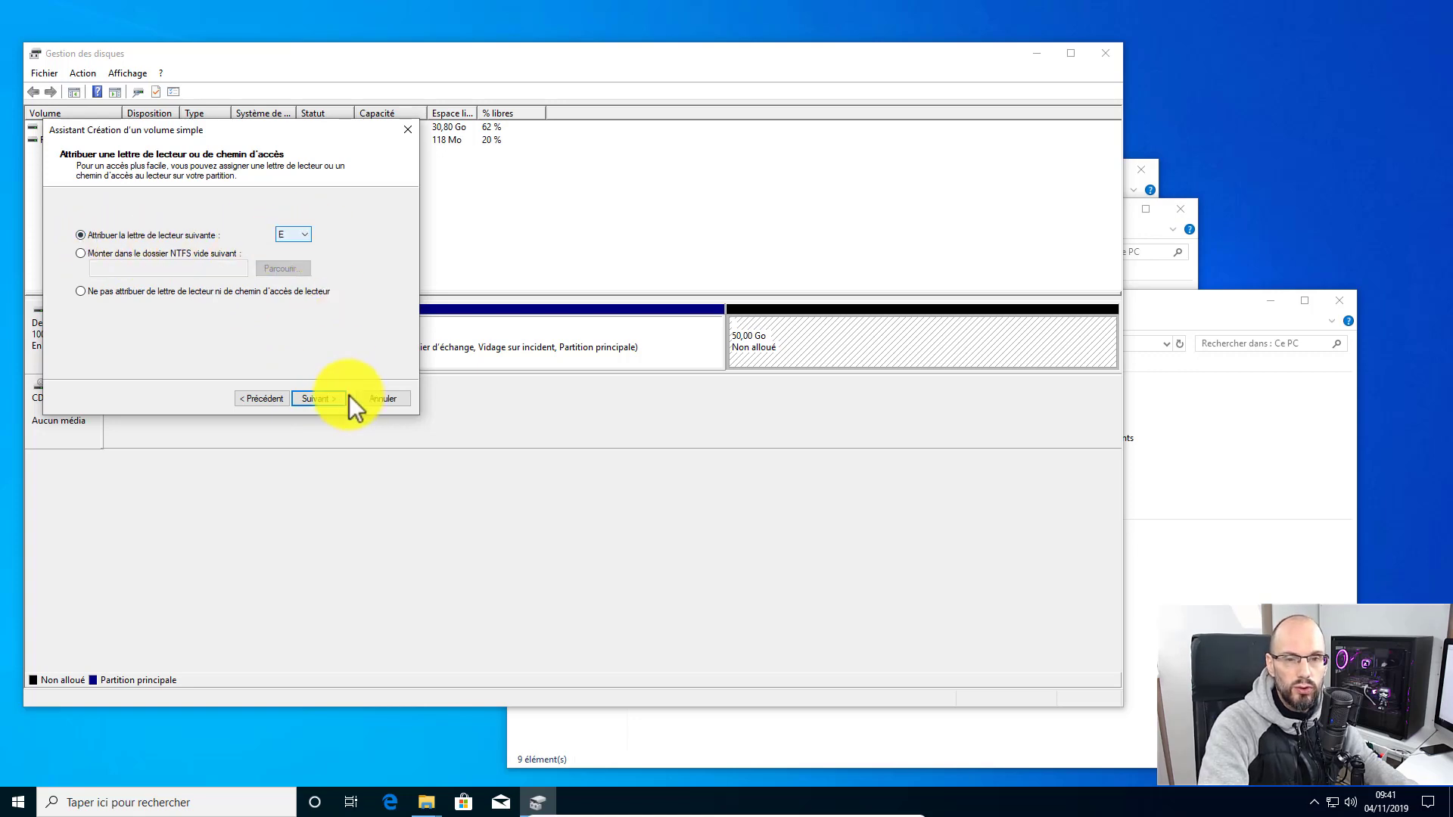
Step: Assign letter E, keep quick NTFS formatting with default allocation size and the name Nouveau nom, and finish creating the volume
click(310, 398)
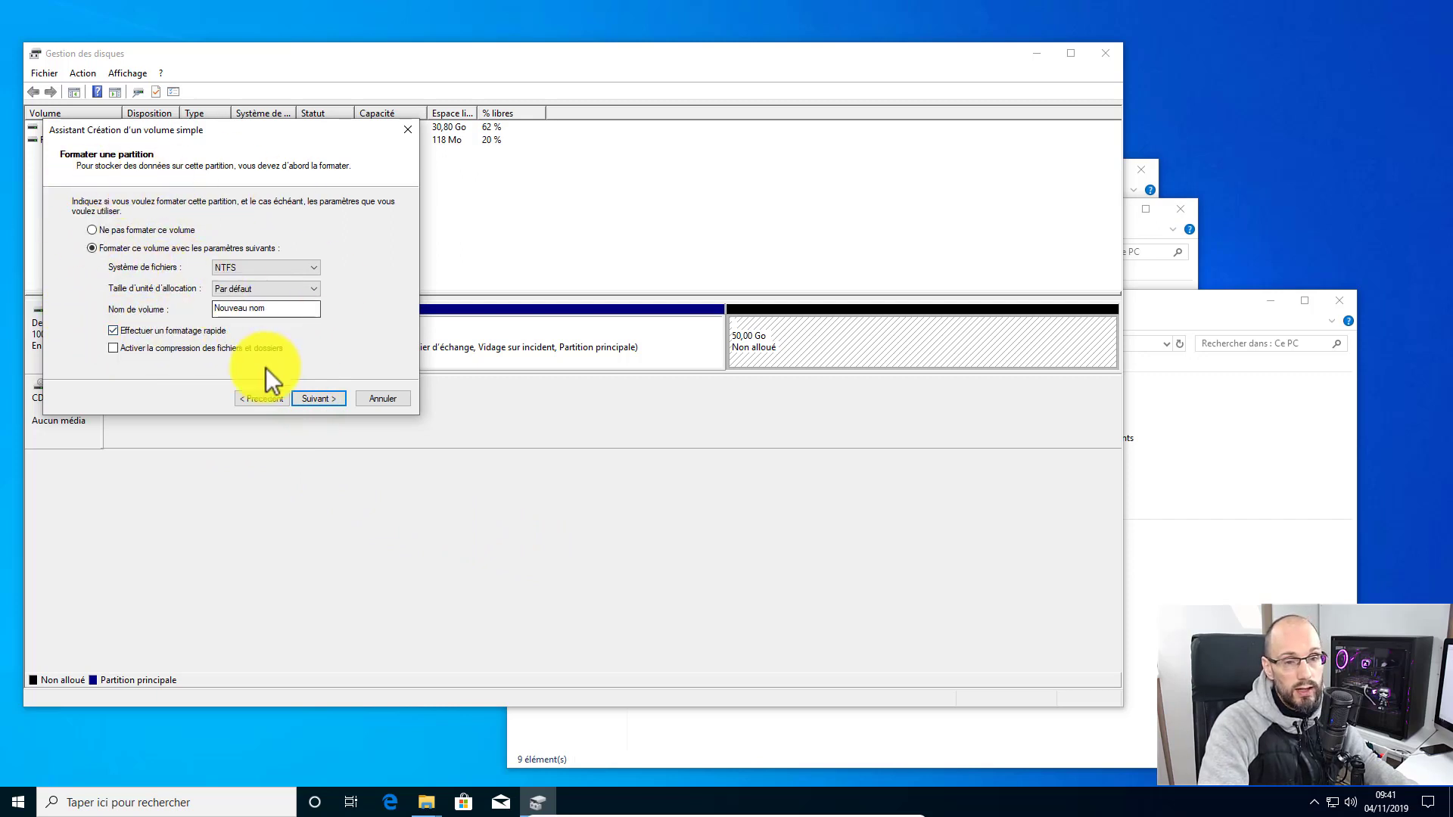
click(329, 399)
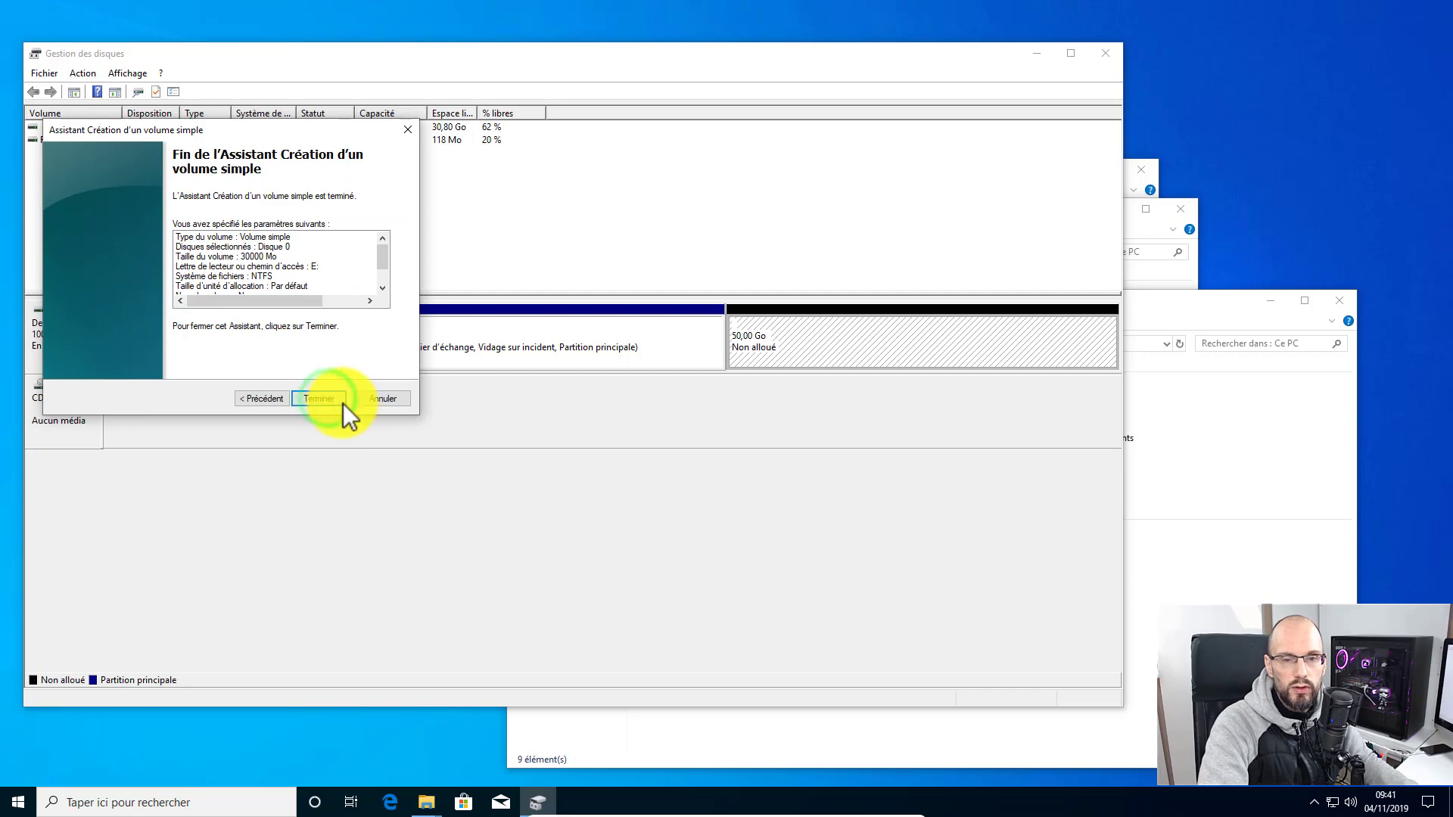
click(328, 400)
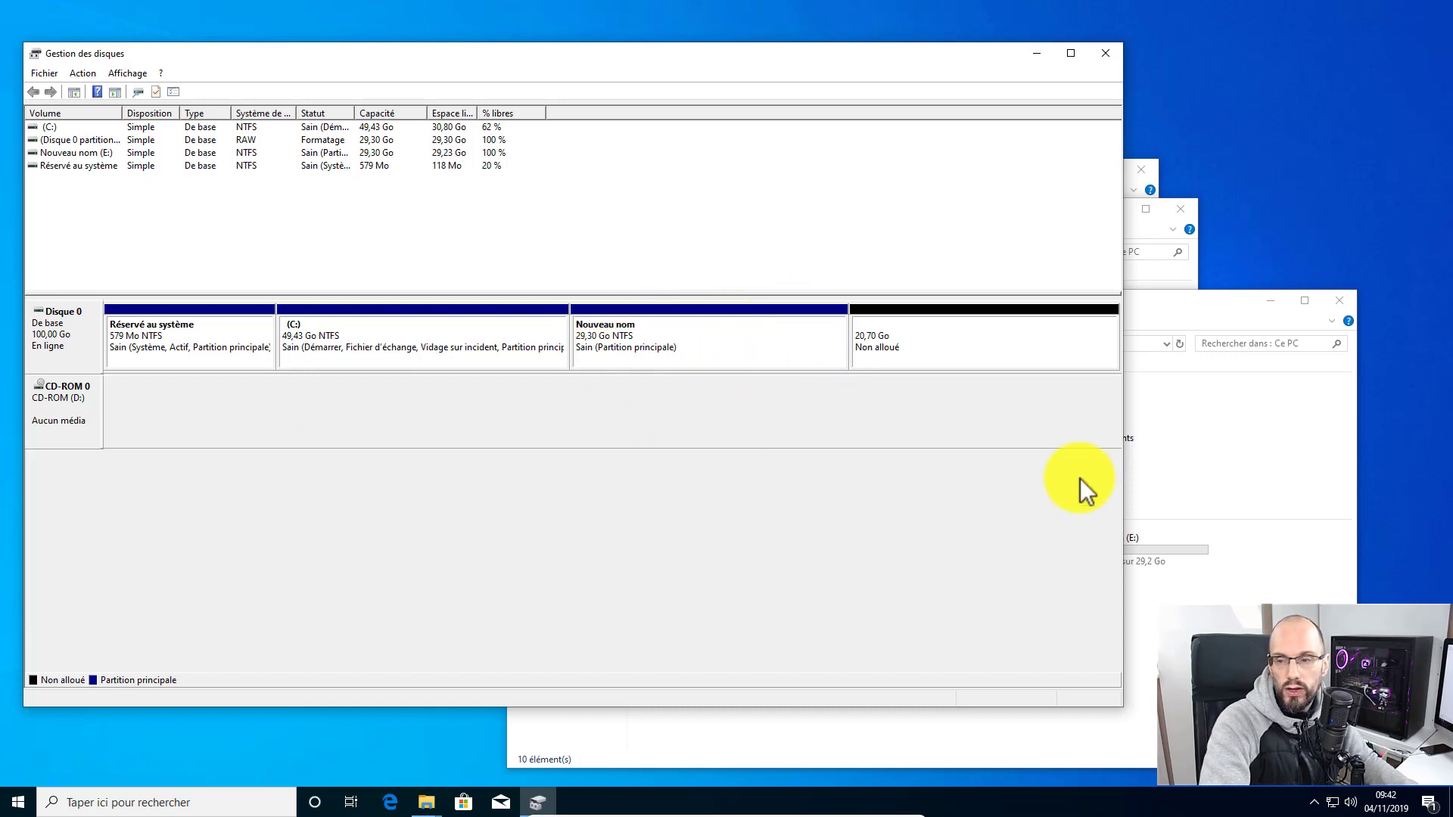
Step: Place File Explorer below the disk map and compare the new E: drive with its Disk Management entry
click(1143, 549)
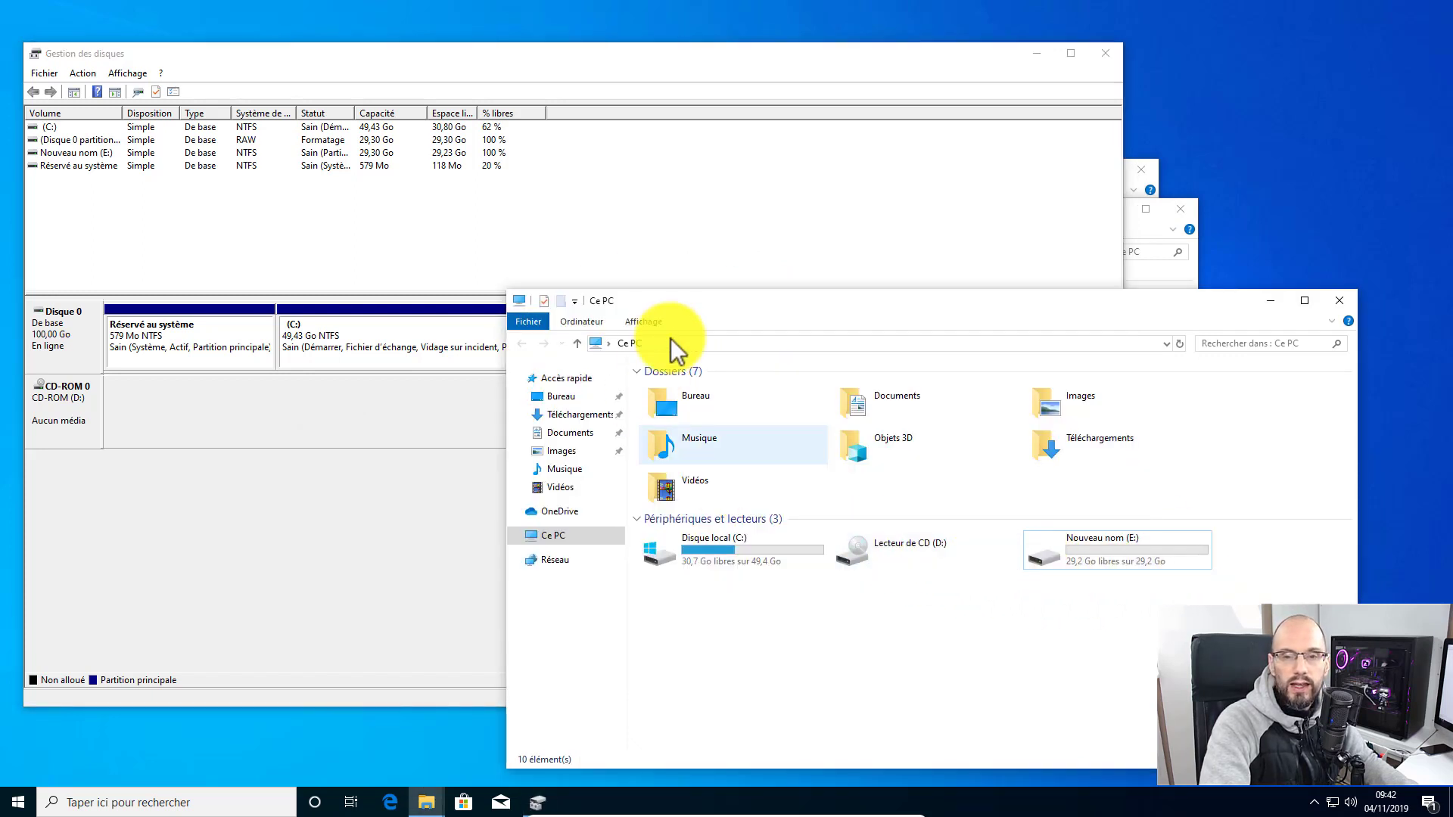
drag(690, 300, 440, 414)
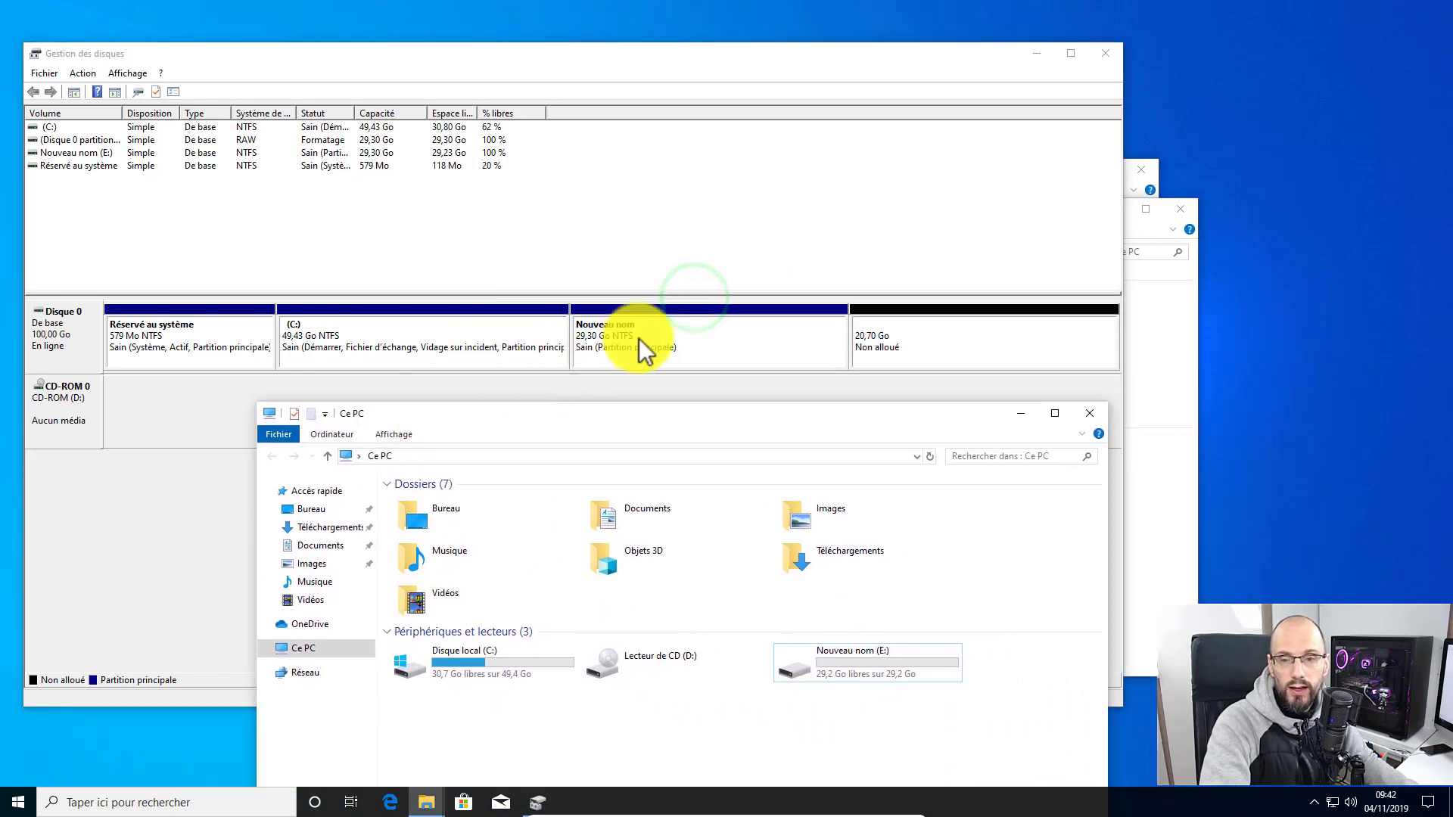
click(797, 681)
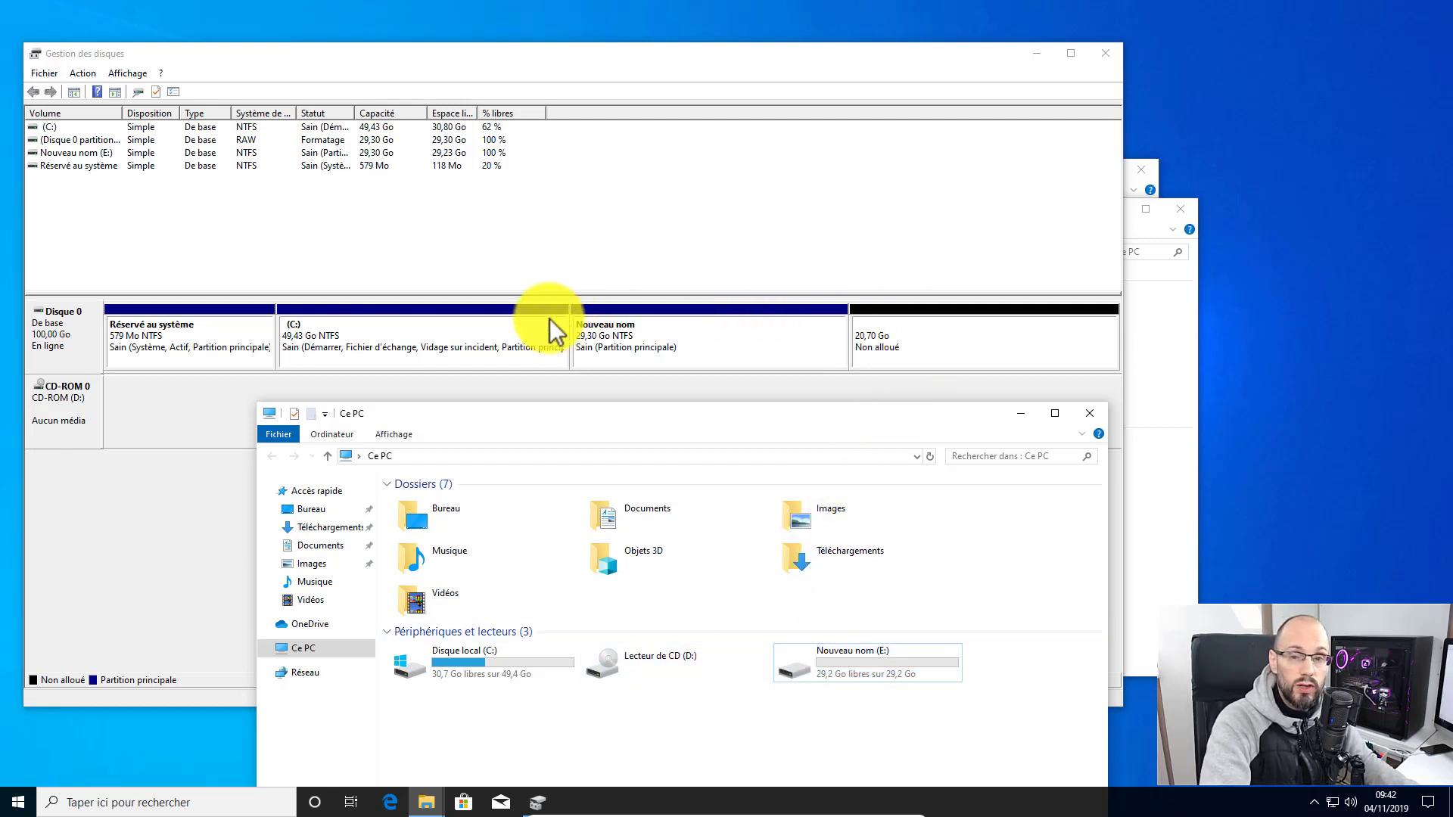
Step: Start another simple volume in the remaining unallocated space of Disk 0, using the full 21197 MB
click(845, 391)
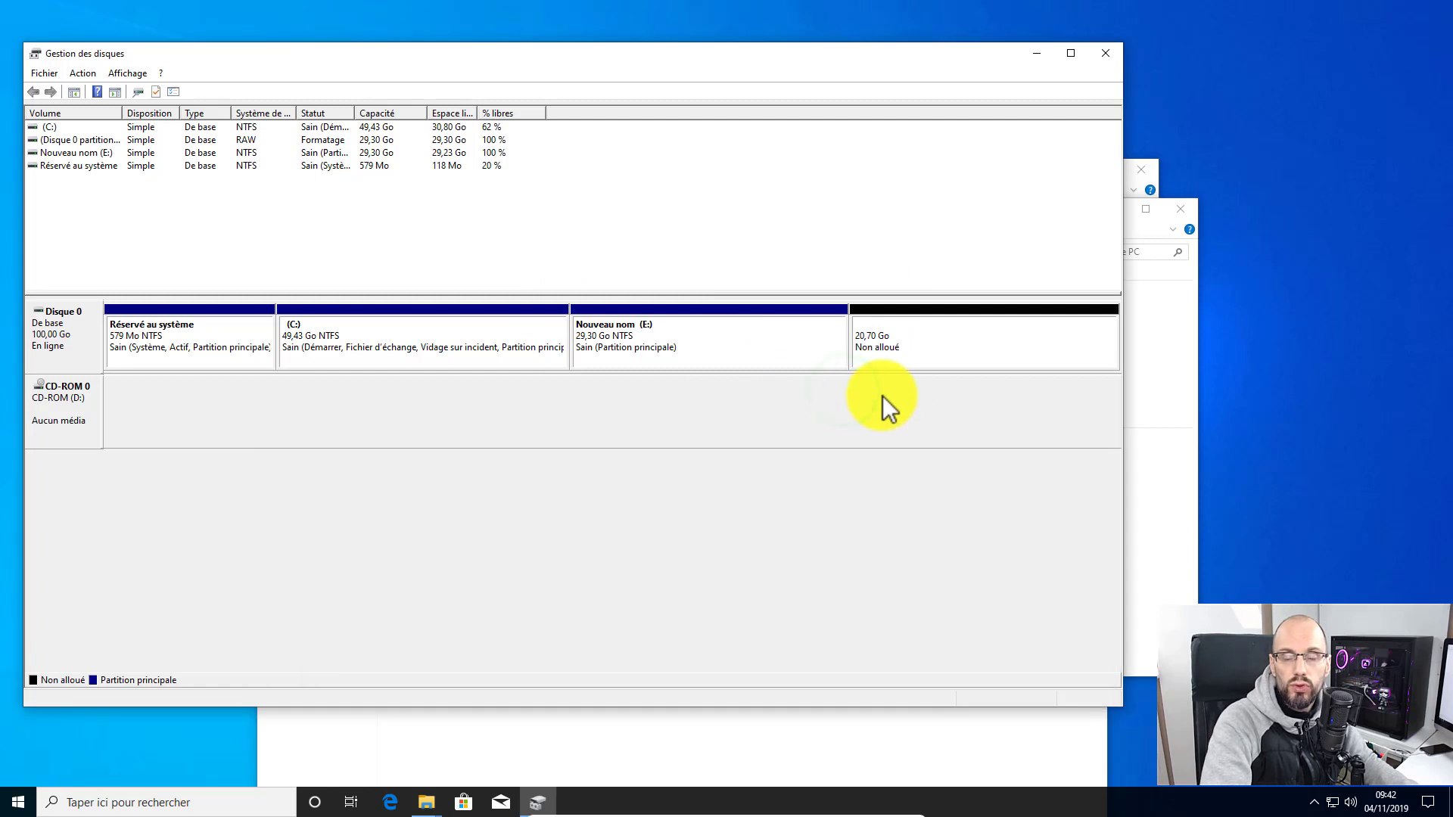
right_click(957, 333)
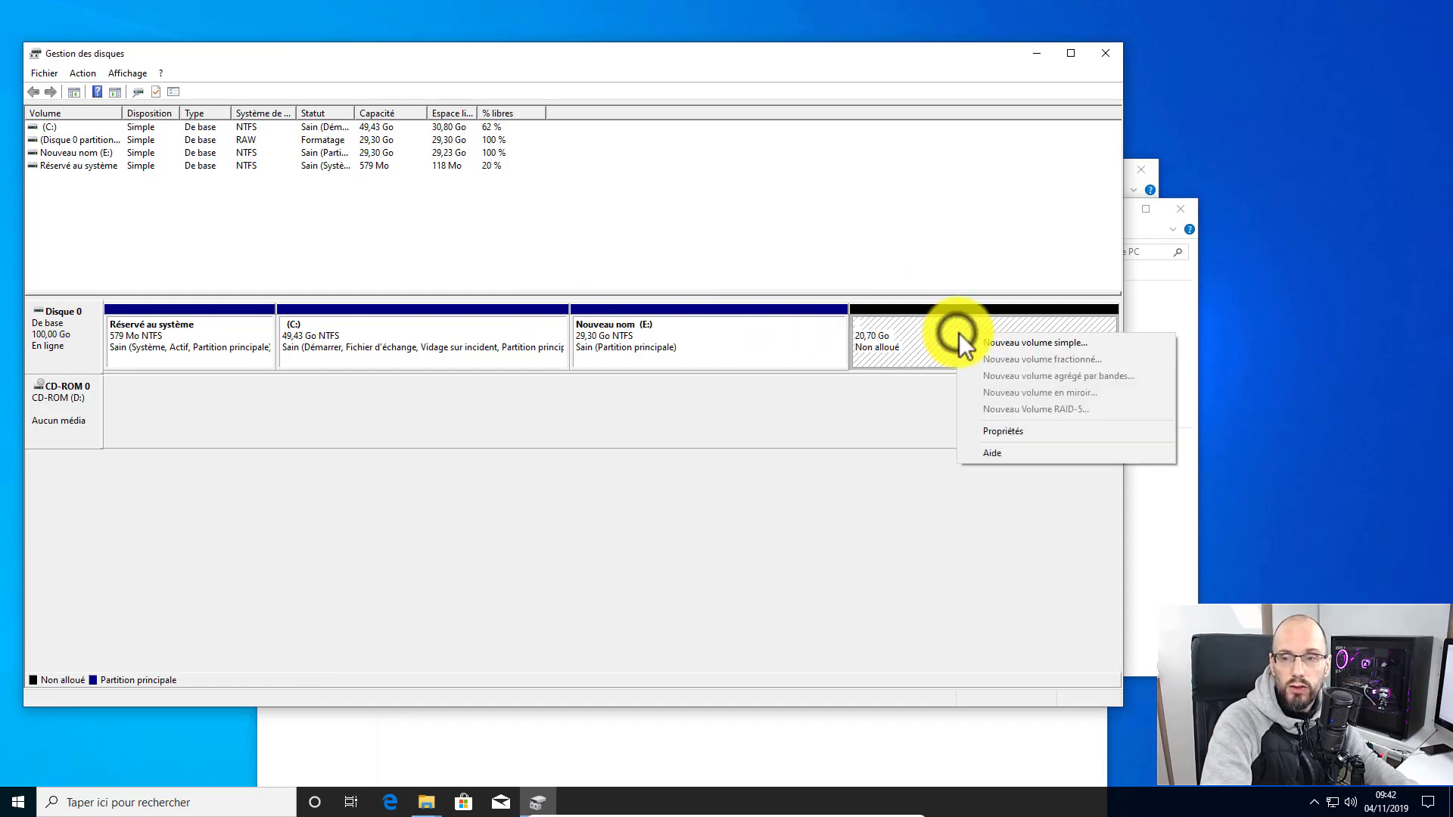
click(984, 340)
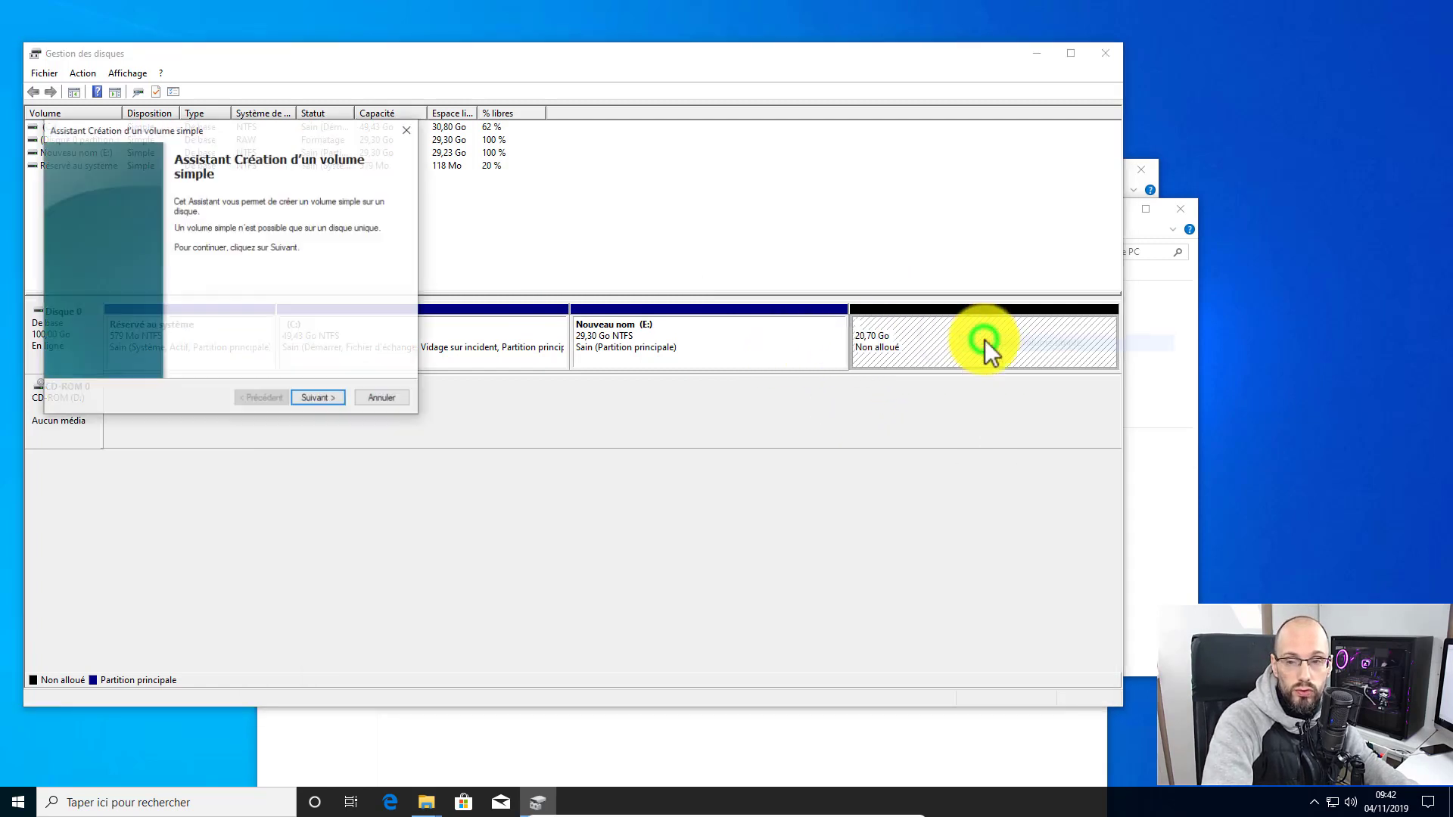
click(336, 400)
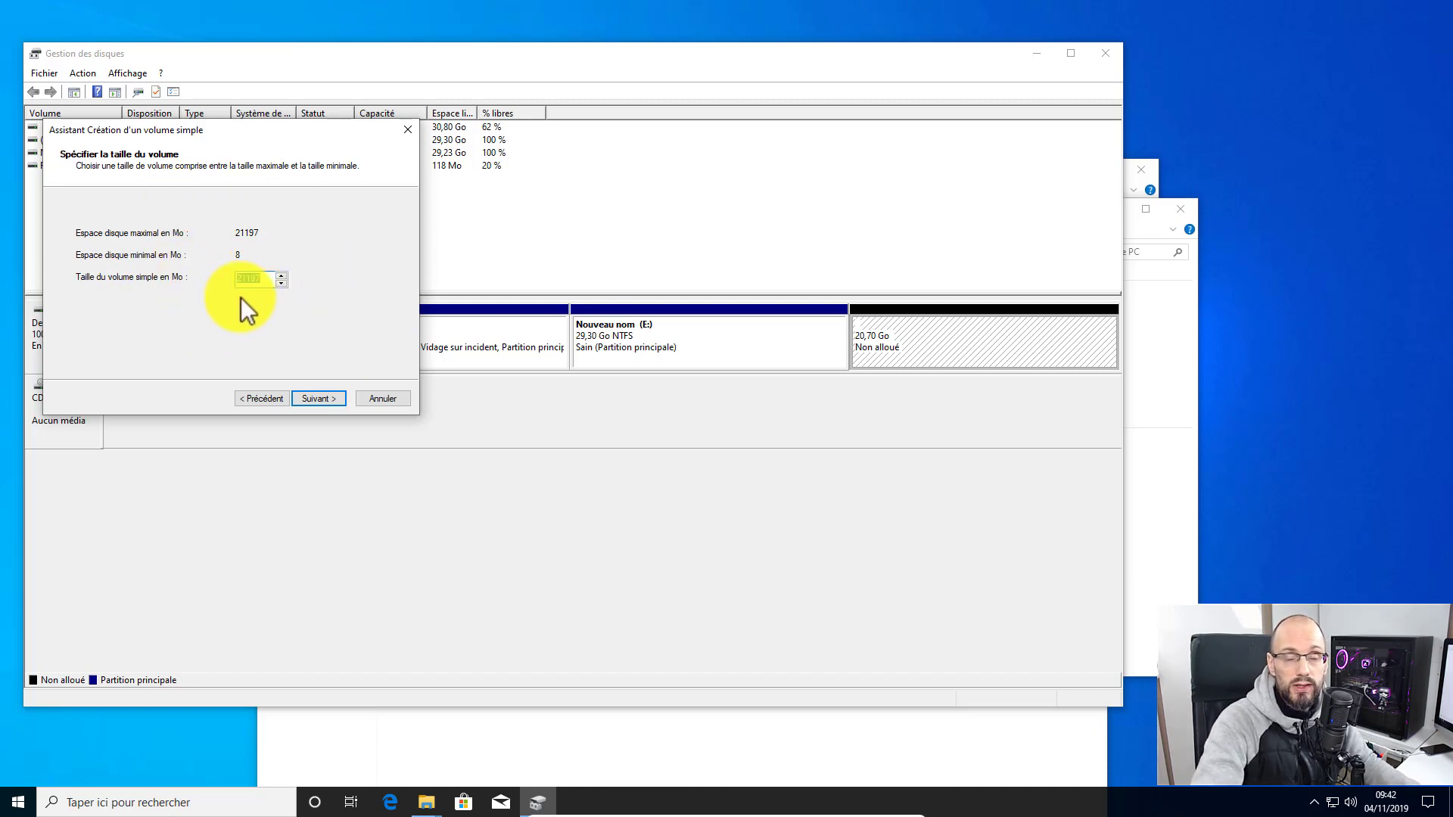
click(316, 402)
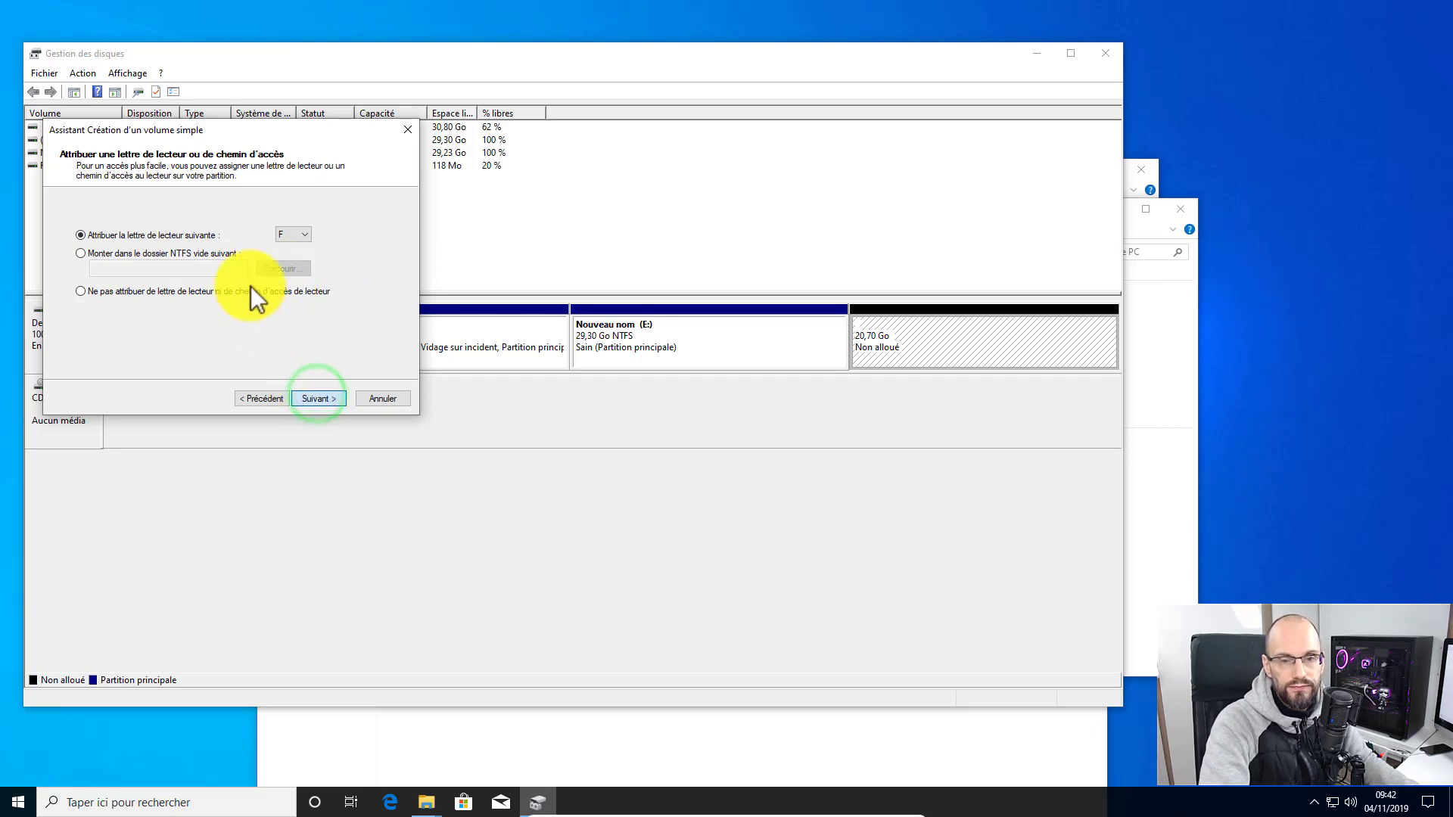
Step: Assign letter F, keep quick NTFS formatting under the name Nouveau nom, and complete the second volume
key(Return)
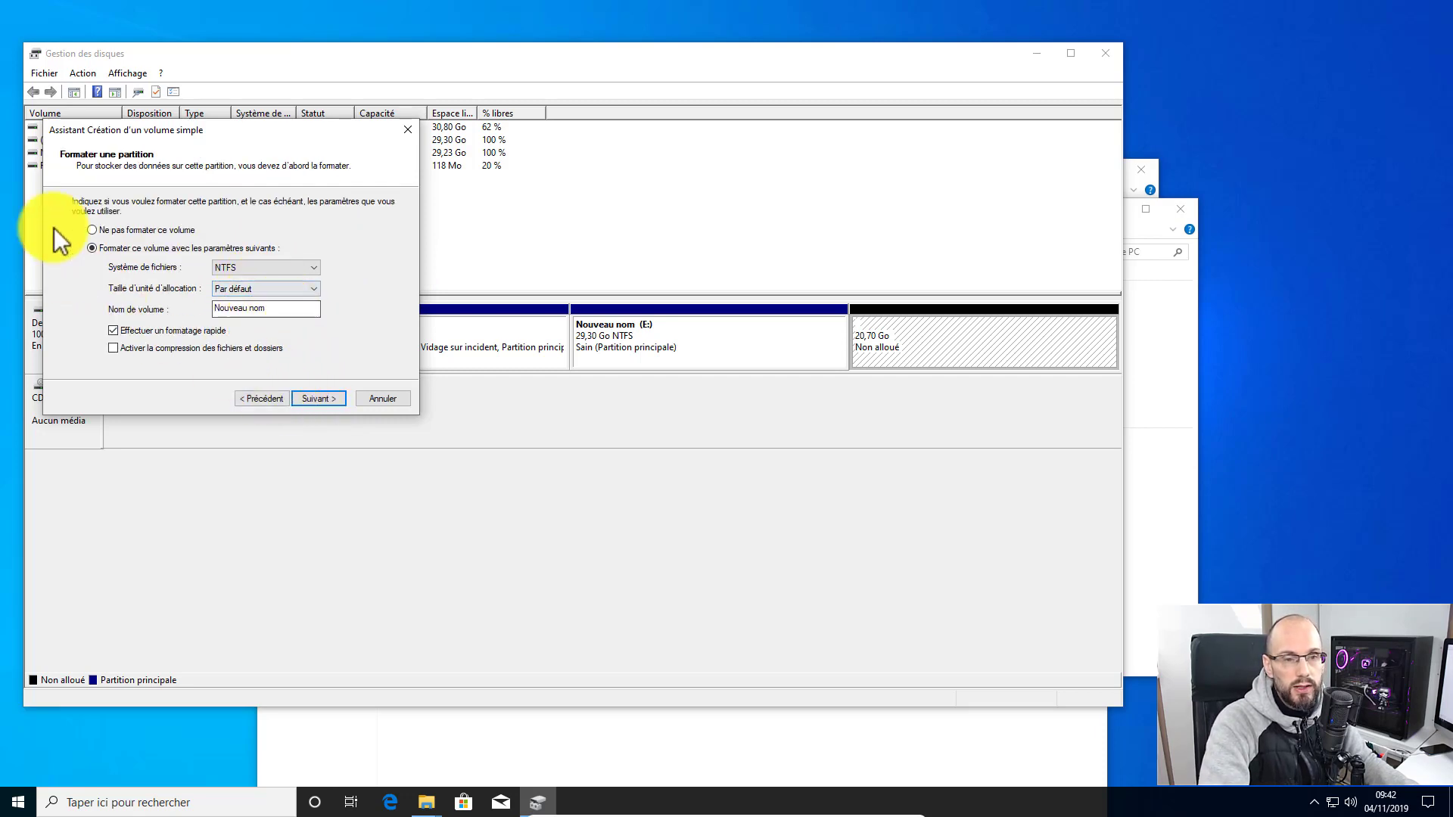
click(332, 395)
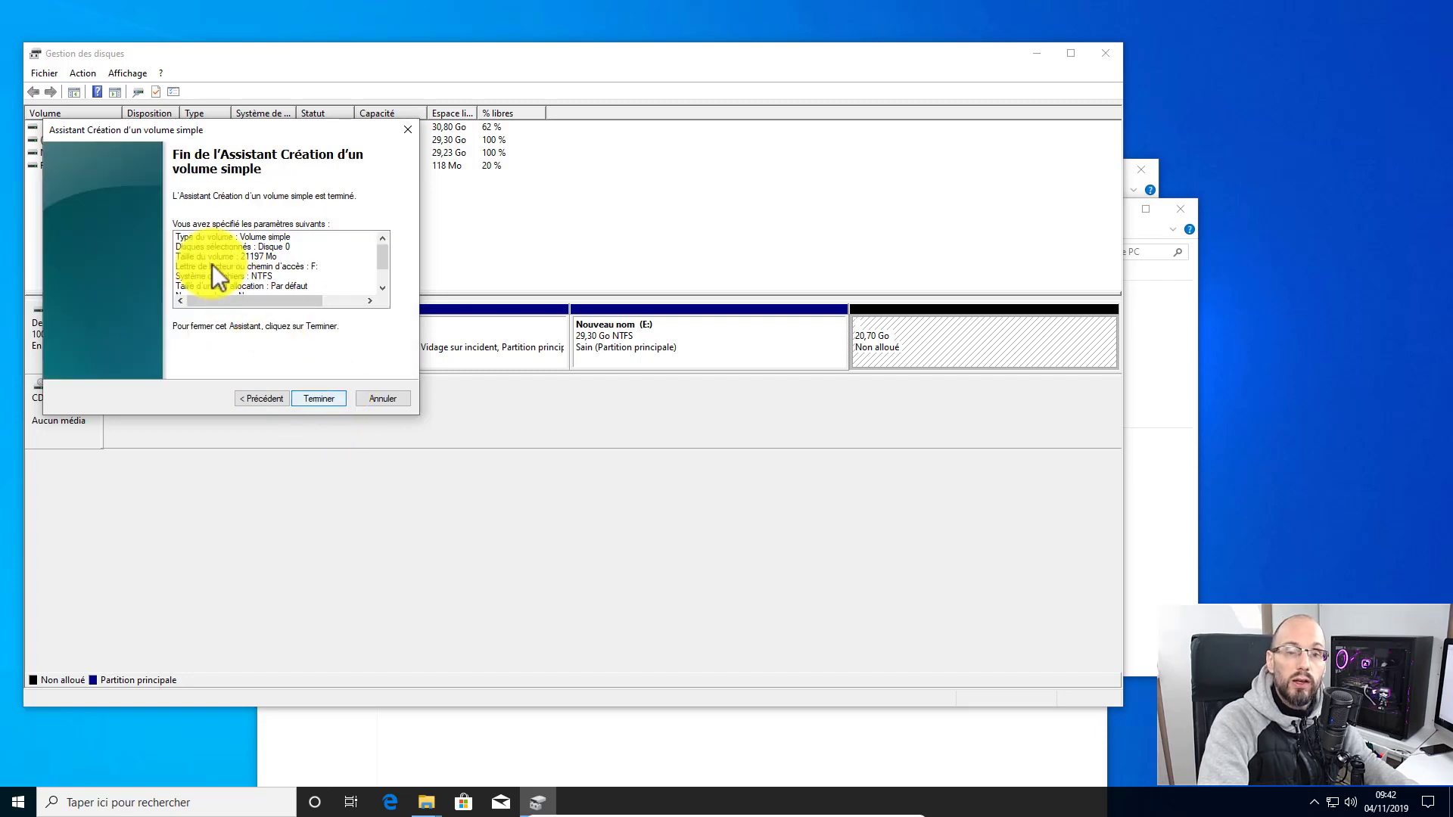
click(320, 398)
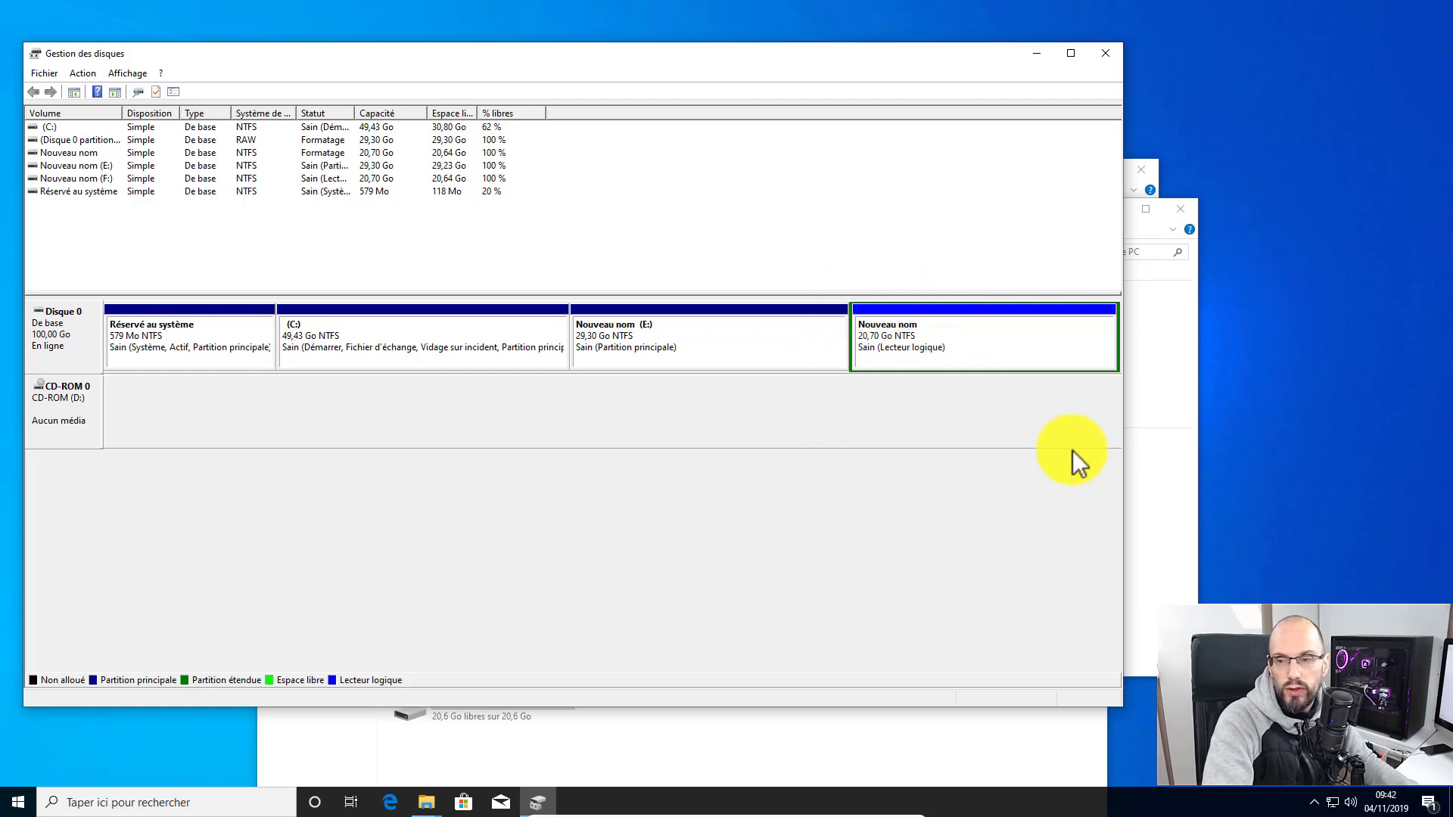
Step: Examine the C:, E: and F: drives in File Explorer
click(1177, 555)
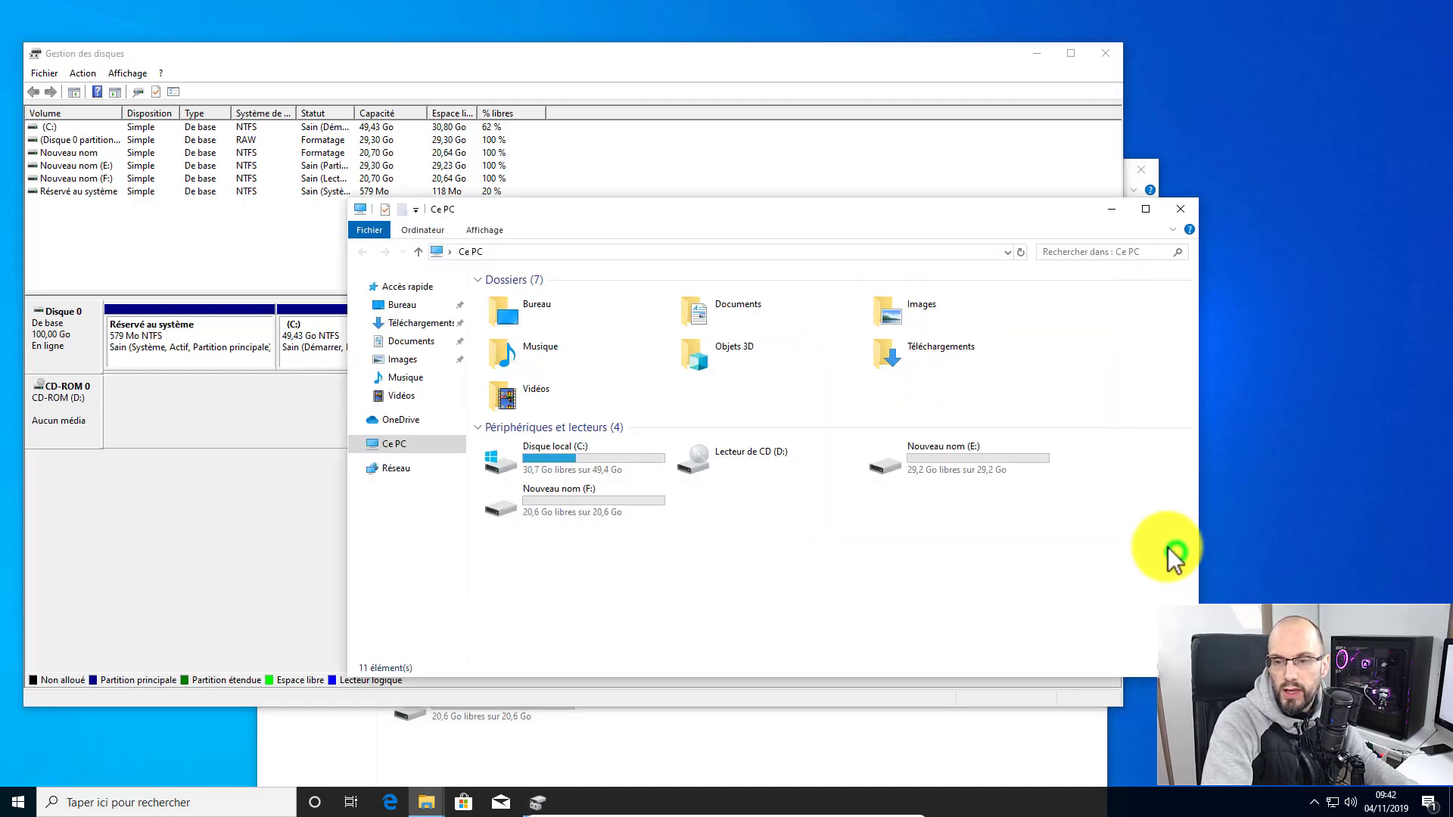
click(557, 448)
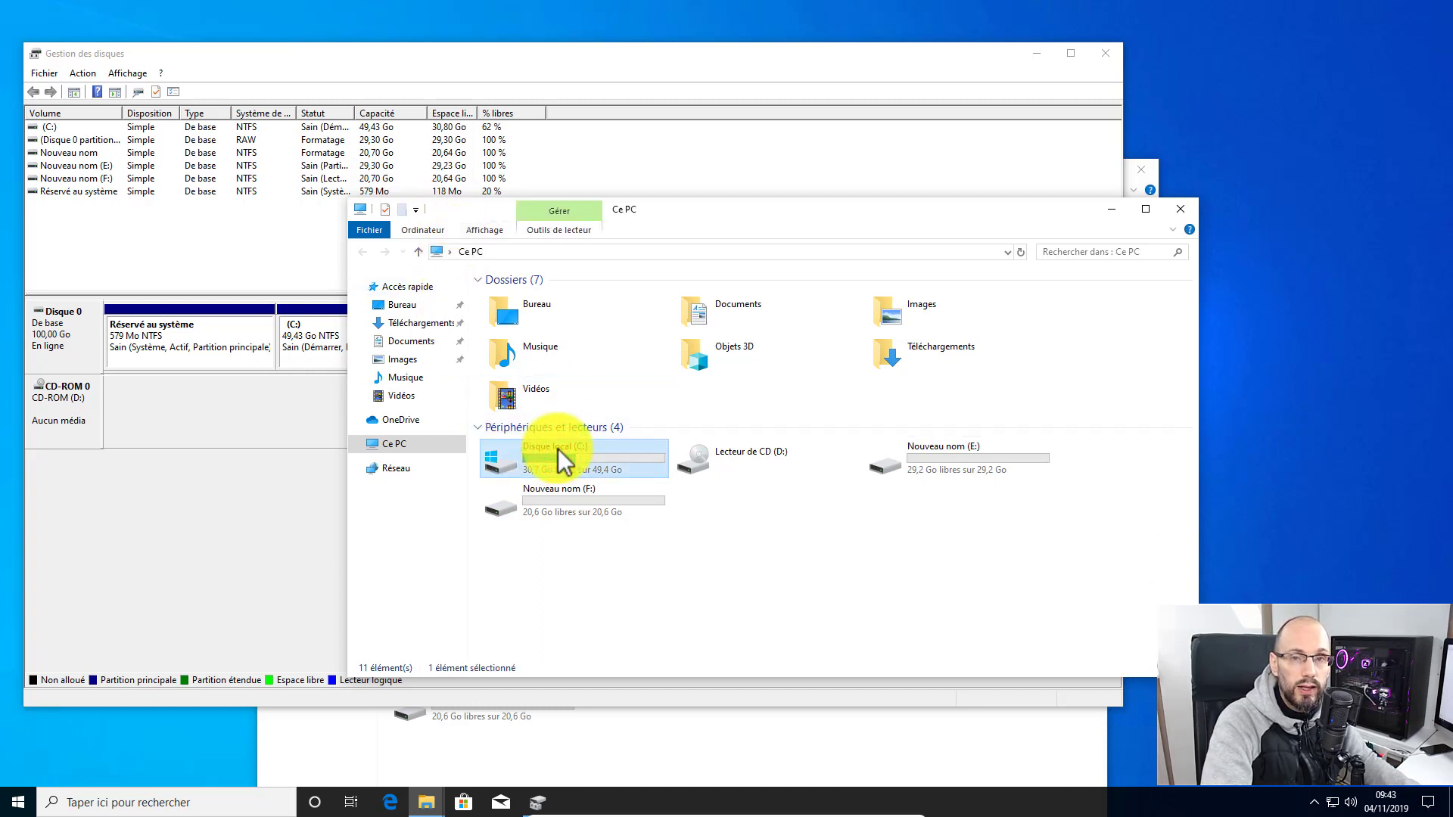
click(942, 457)
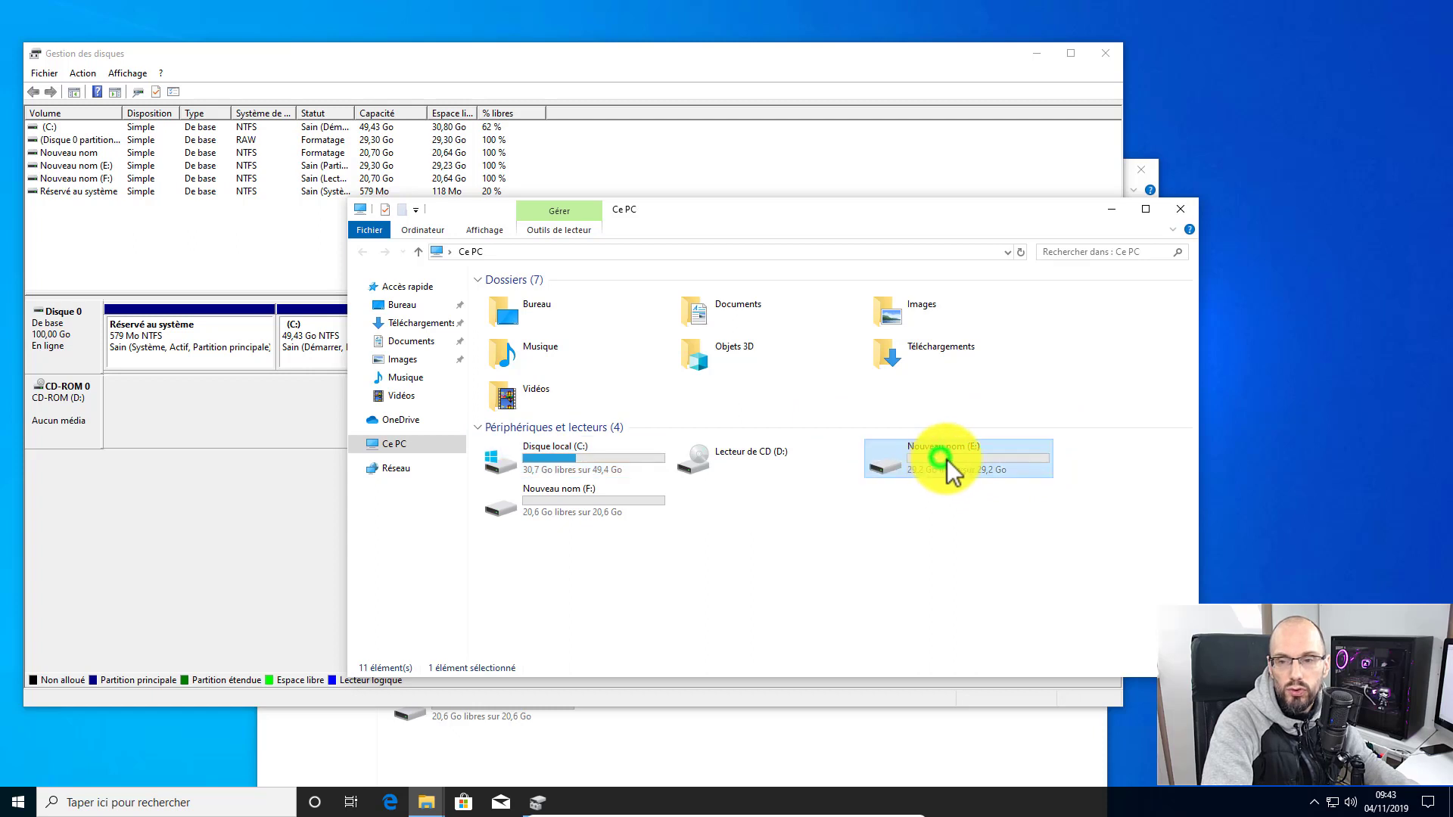
click(538, 519)
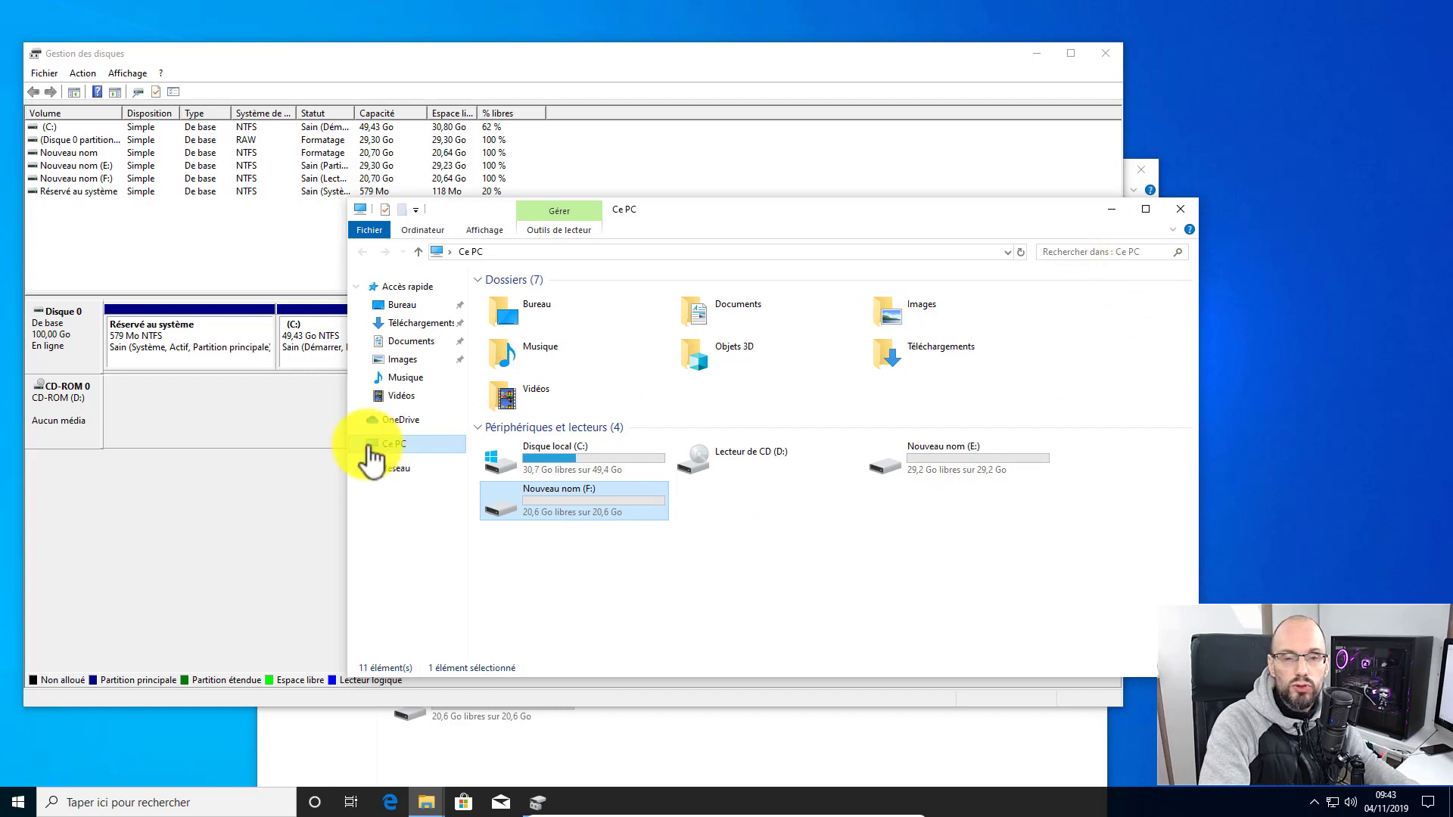
Step: Return to Disk Management and delete the Nouveau nom (F:) volume, accepting the loss of its data
click(262, 507)
right_click(935, 339)
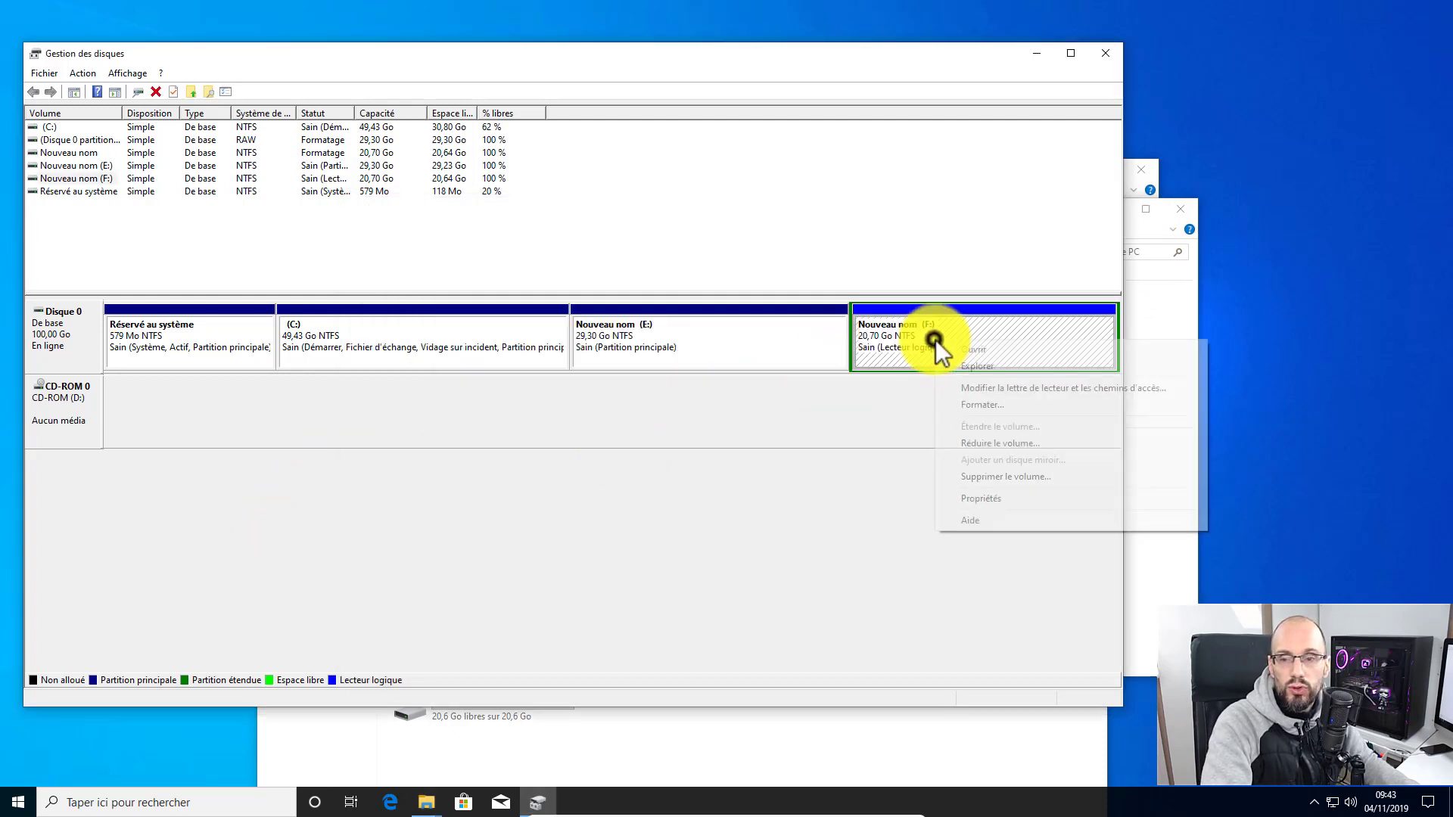
click(969, 475)
click(794, 457)
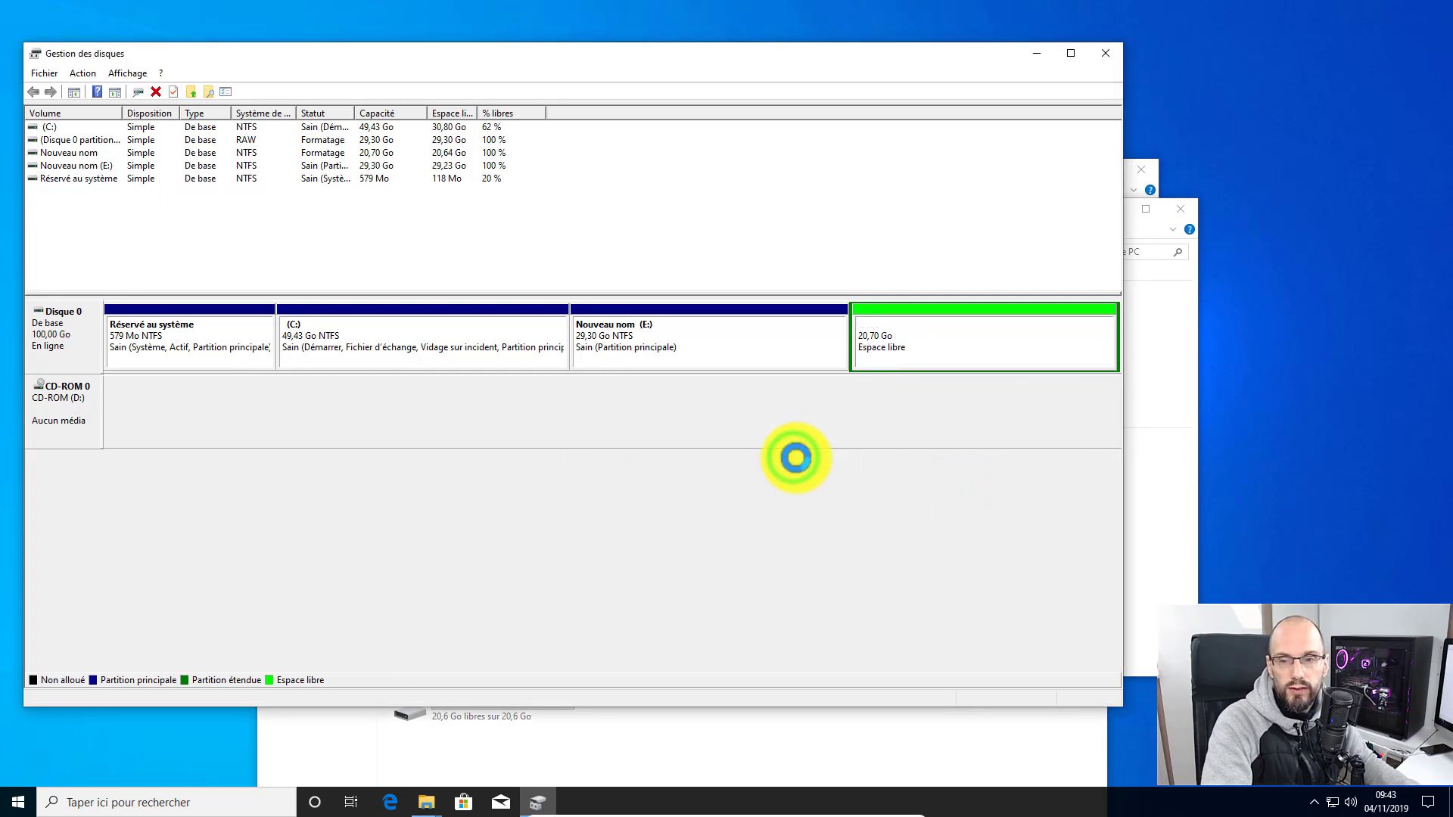
Step: Delete the Nouveau nom (E:) volume from Disk 0, accepting the loss of its data
right_click(761, 344)
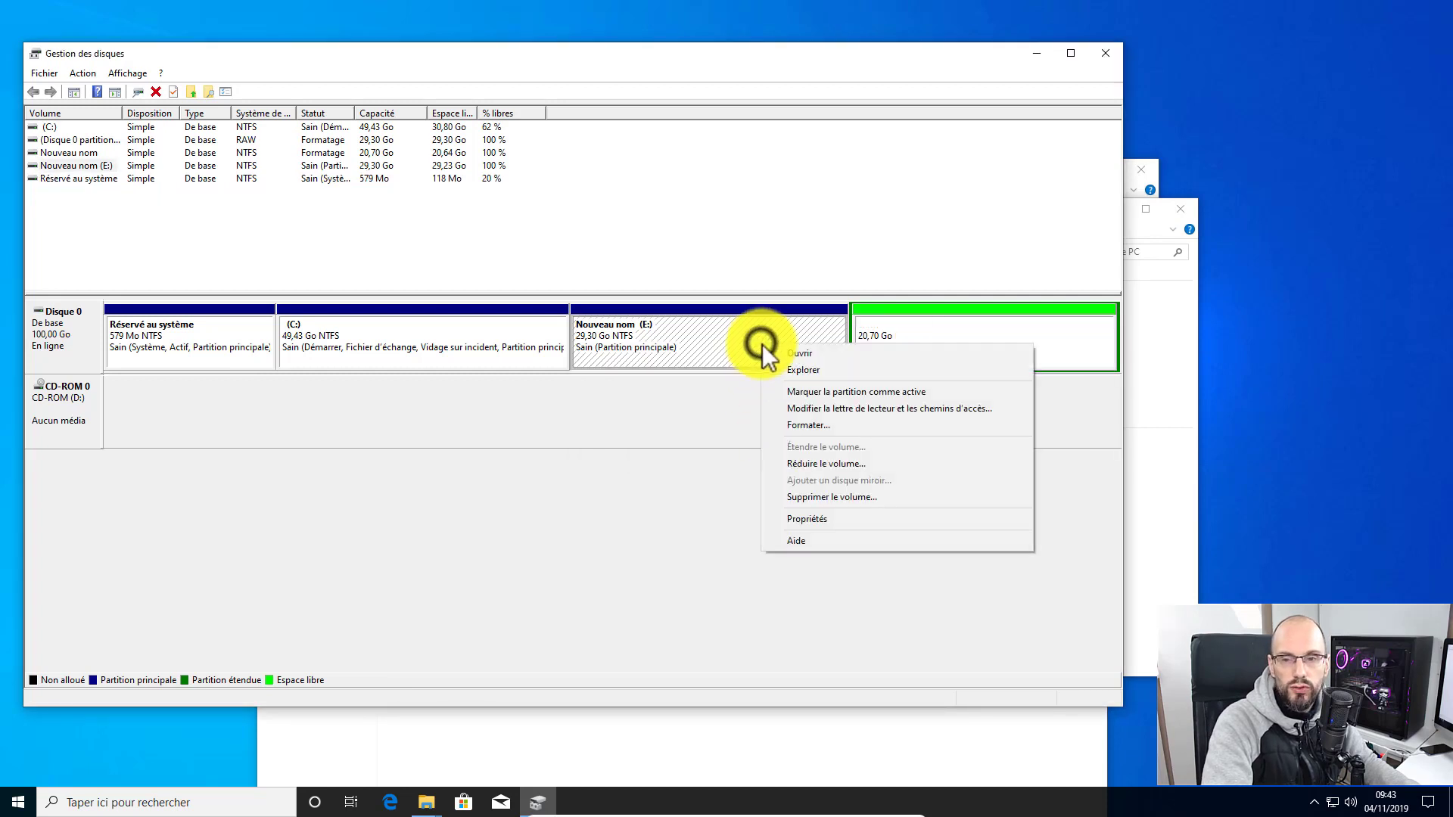
click(813, 502)
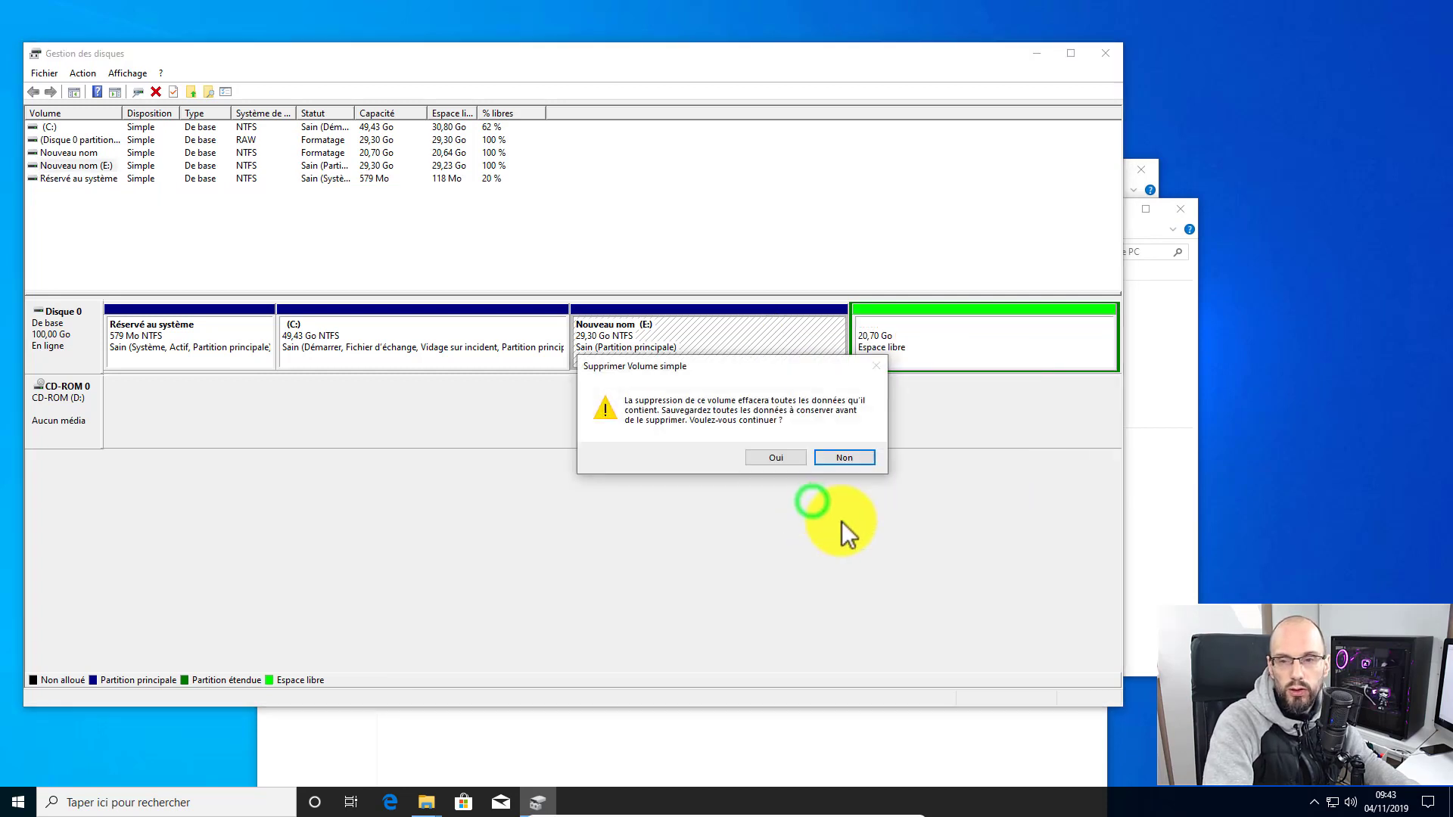
click(782, 454)
Step: Delete the extended partition holding the 20,70 Go of free space on Disk 0, accepting that it becomes inaccessible
right_click(924, 334)
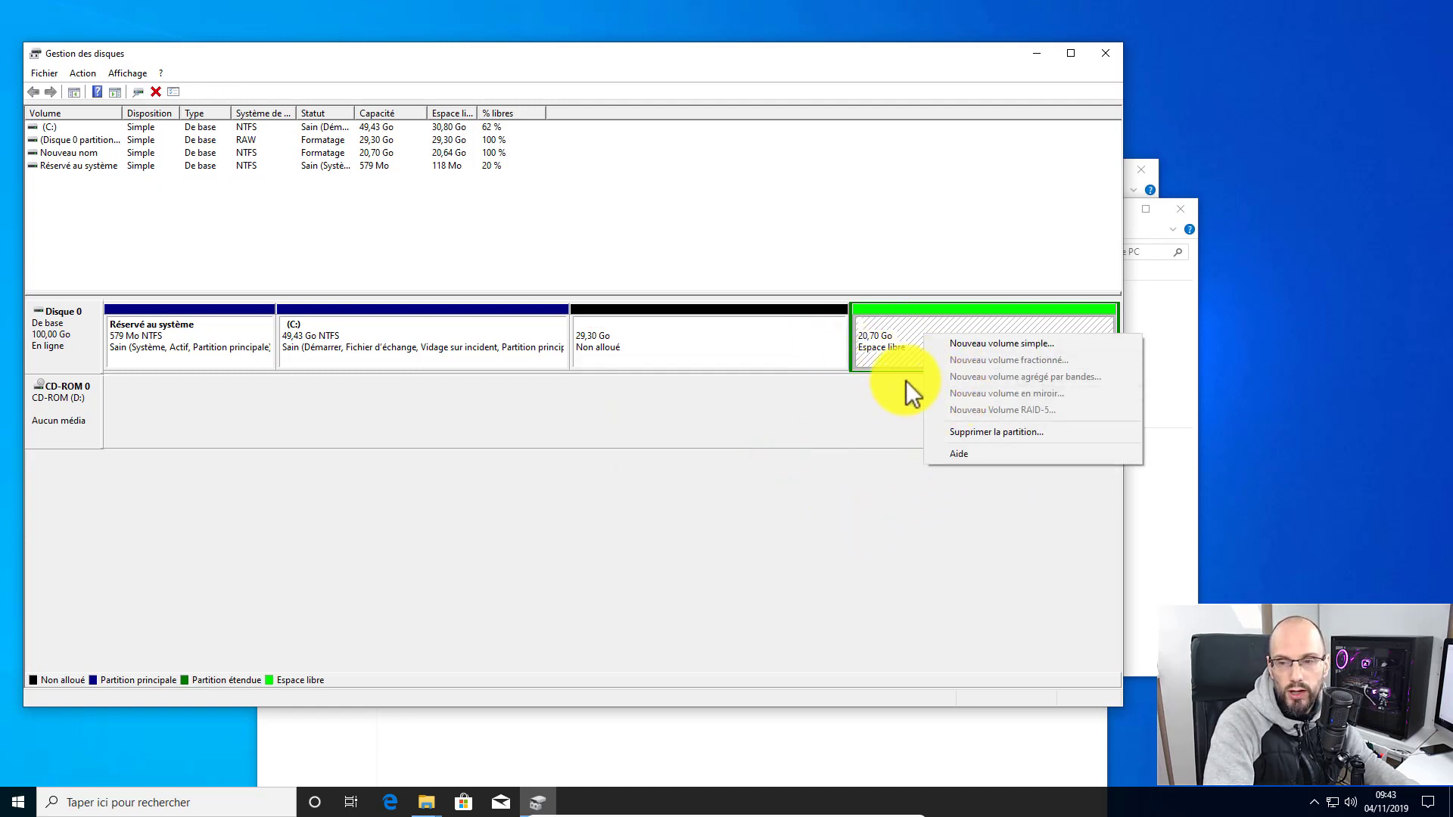
click(970, 430)
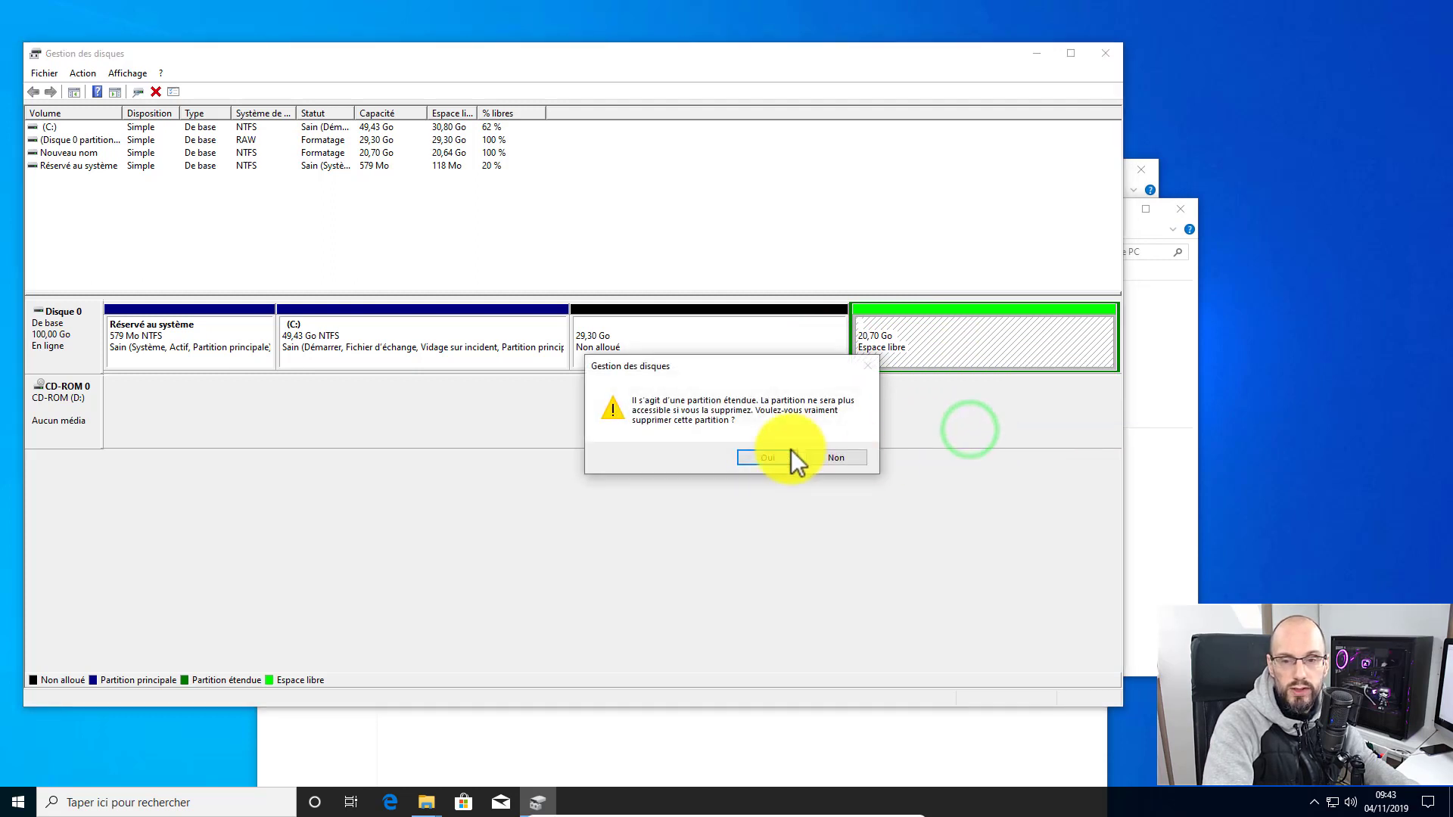
click(768, 458)
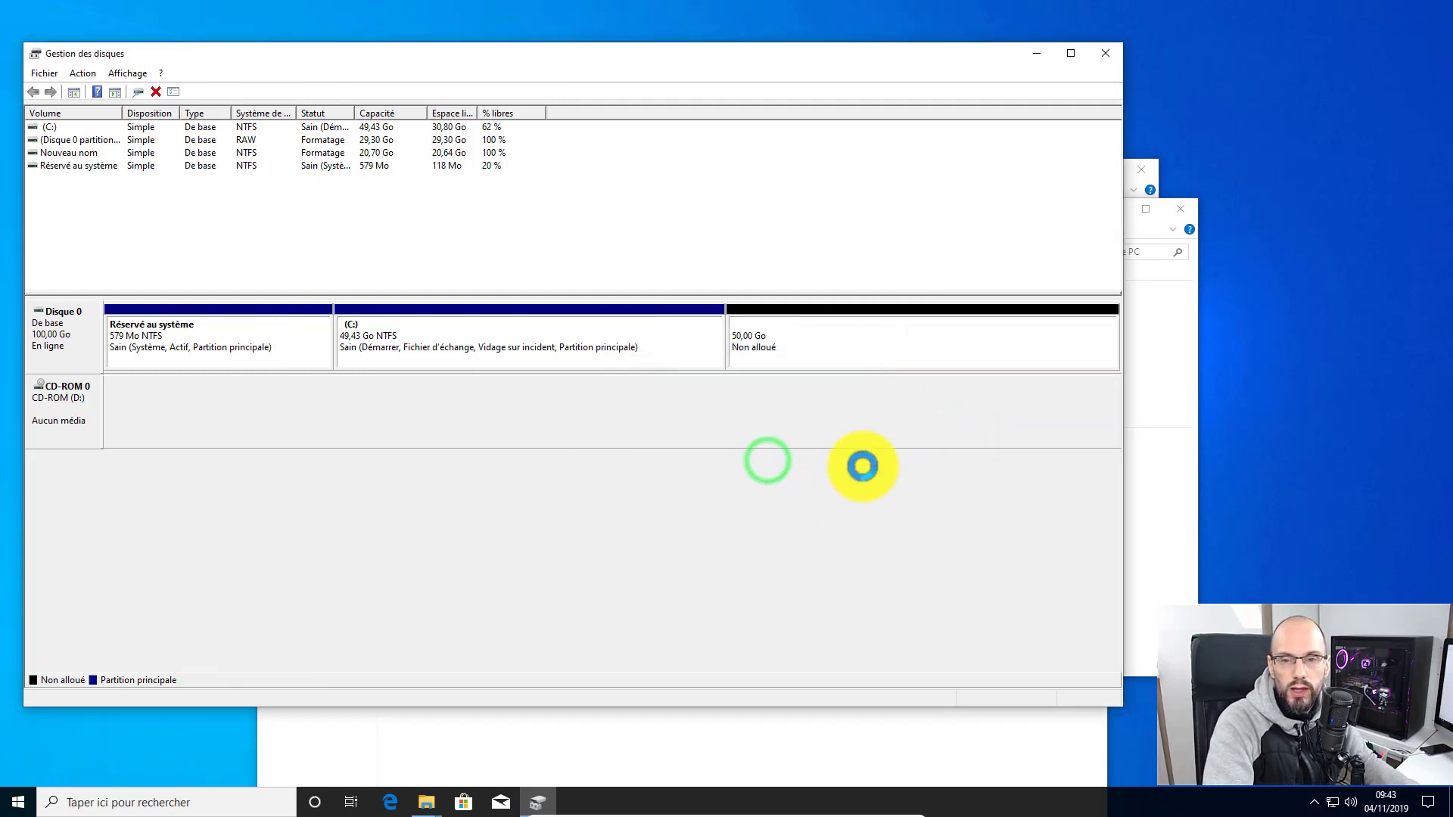
Step: Create a simple volume of 51197 Mo in the unallocated space, with letter E:, quick NTFS formatting and the name Nouveau nom
right_click(834, 334)
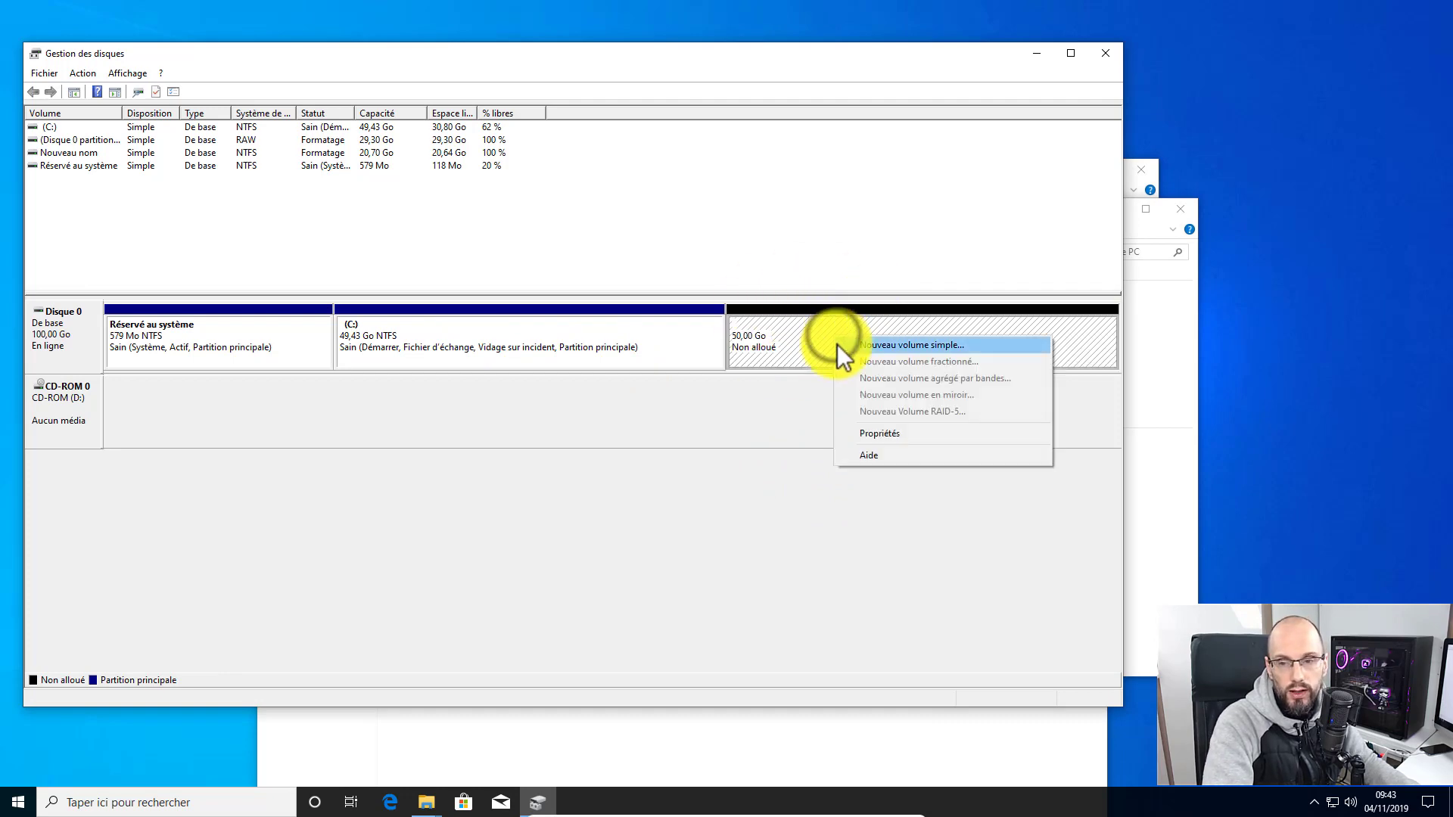
click(842, 343)
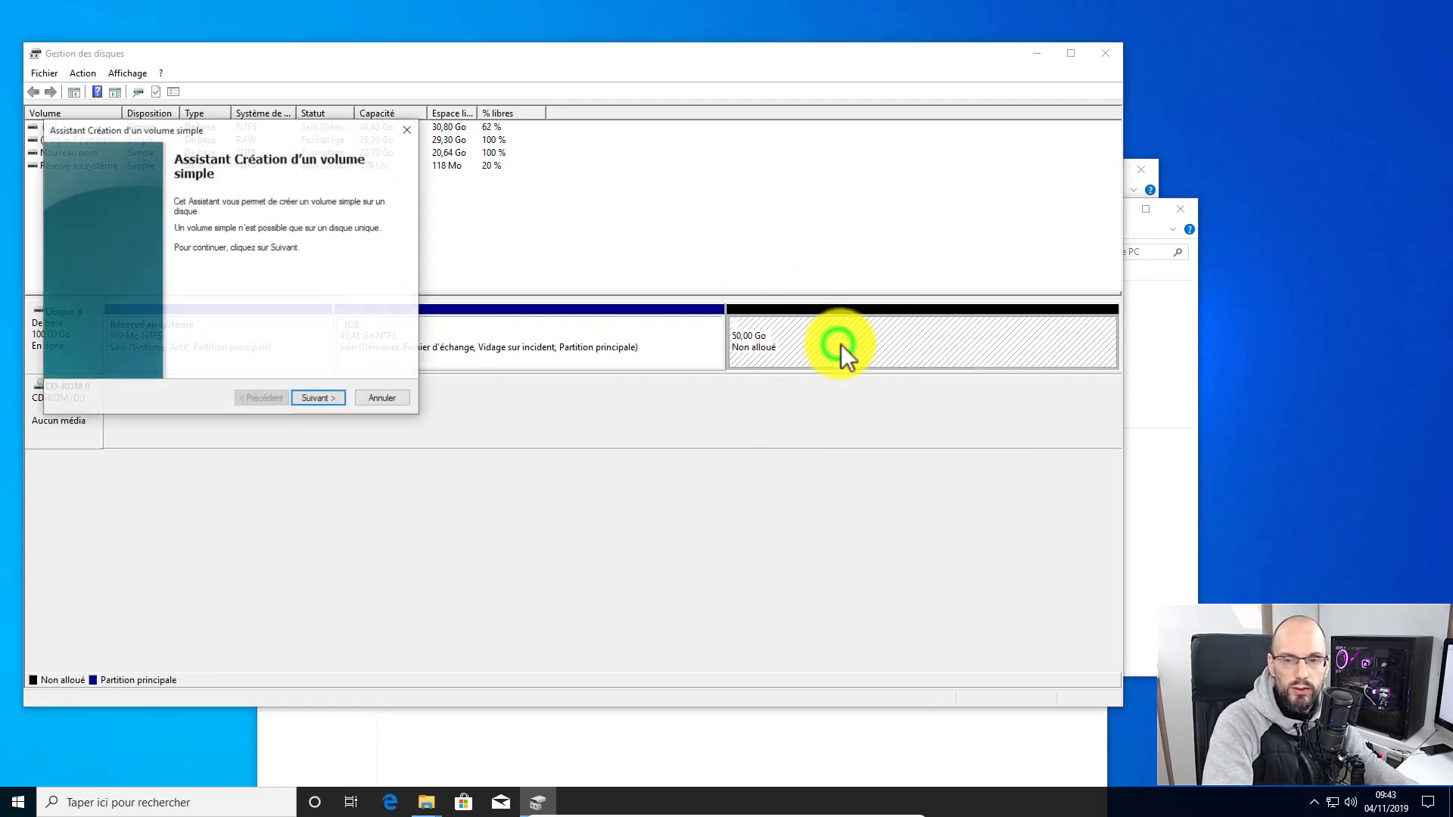
click(308, 400)
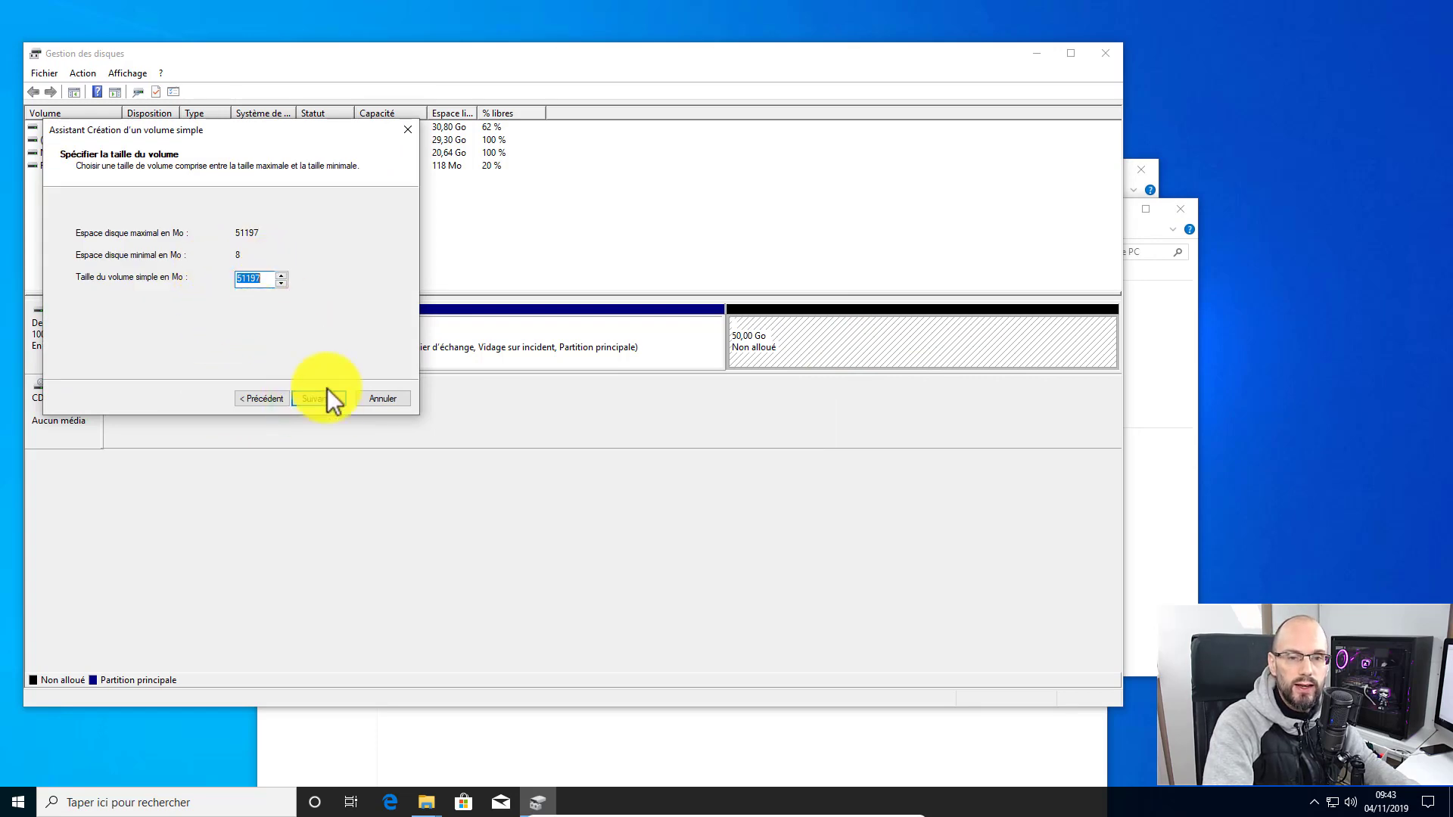
click(329, 404)
click(328, 402)
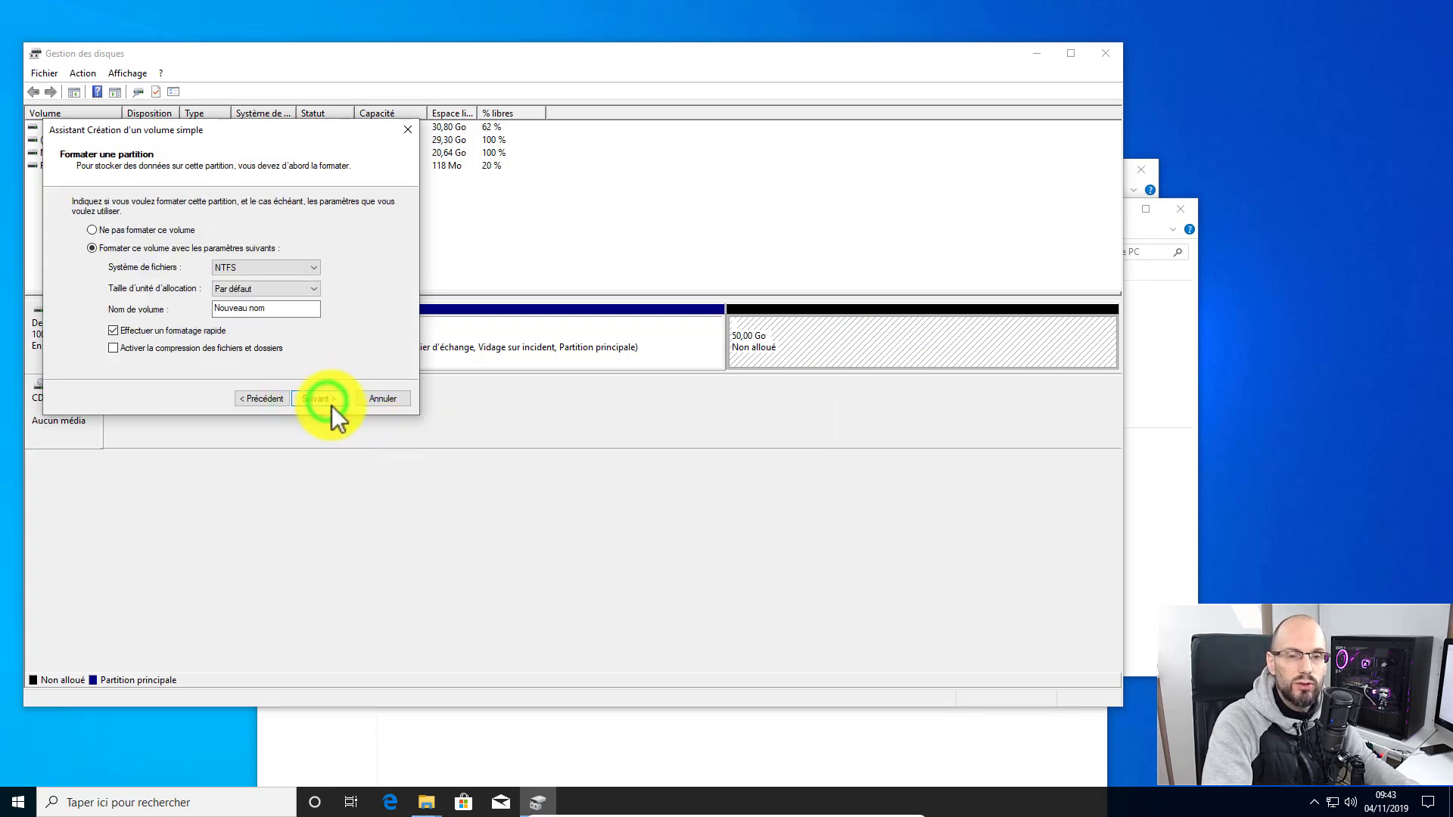
click(328, 403)
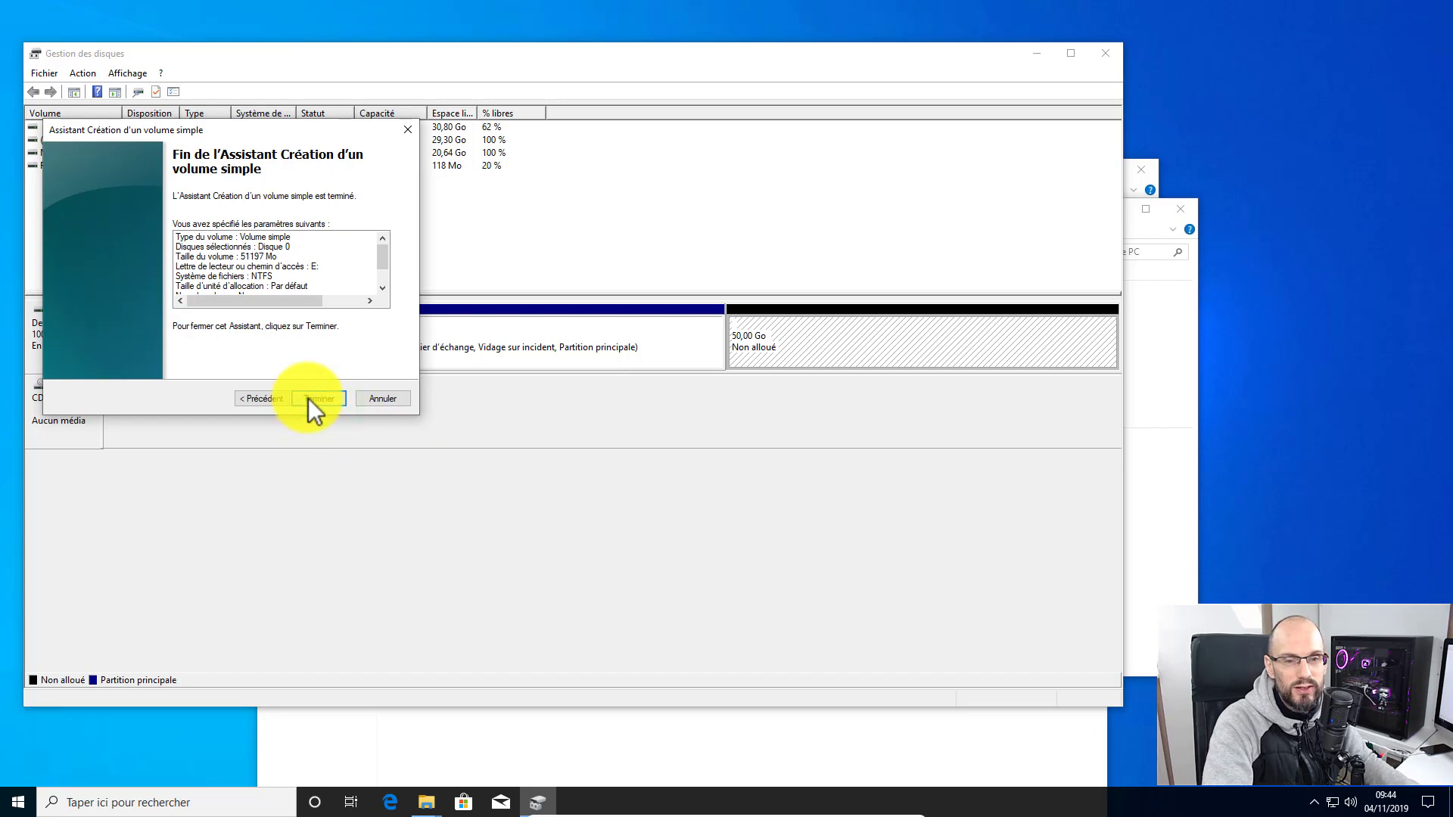
click(307, 398)
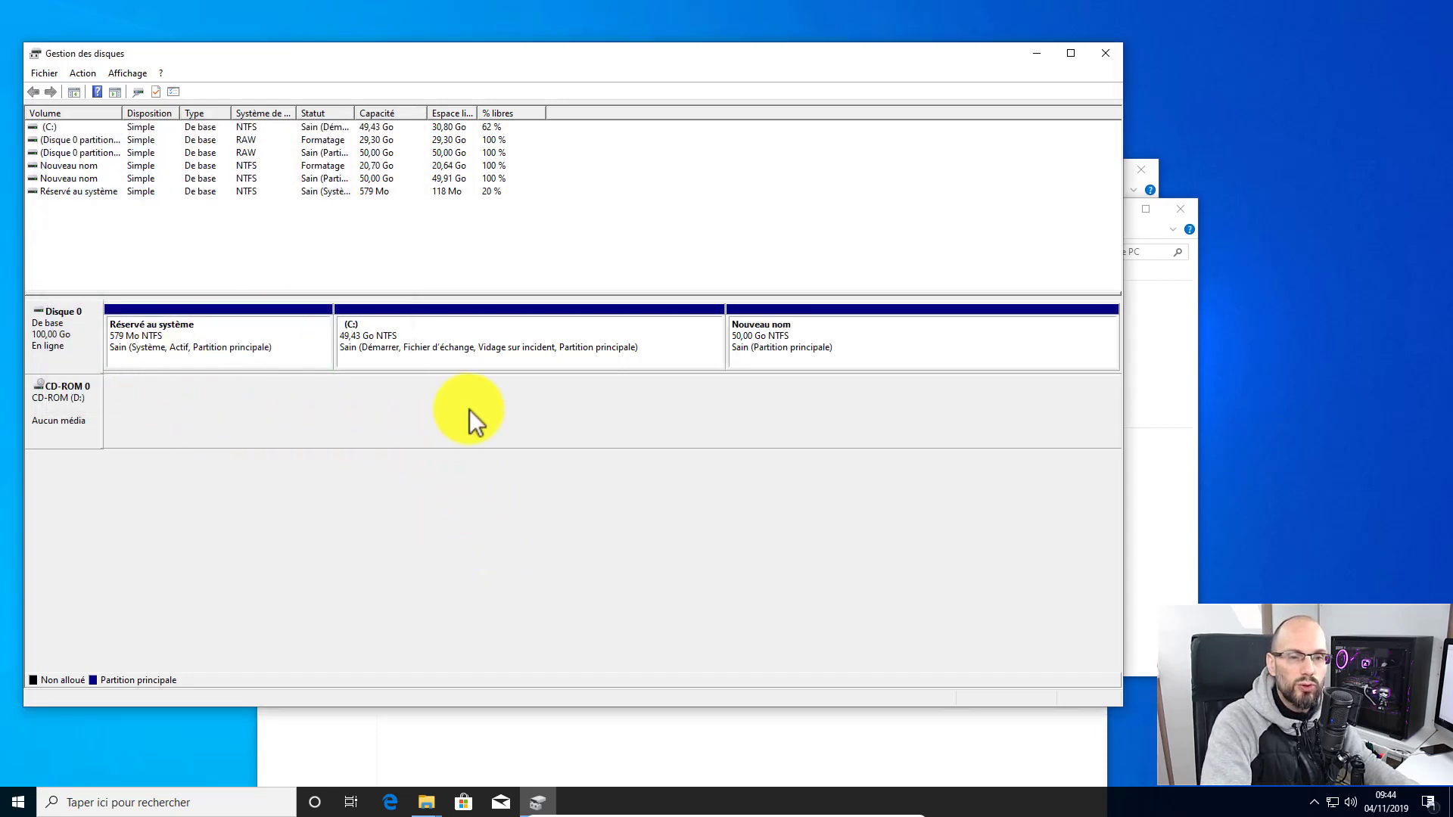
Step: Close Disk Management and rename the E: drive to Datas in File Explorer, granting administrator rights
click(1111, 52)
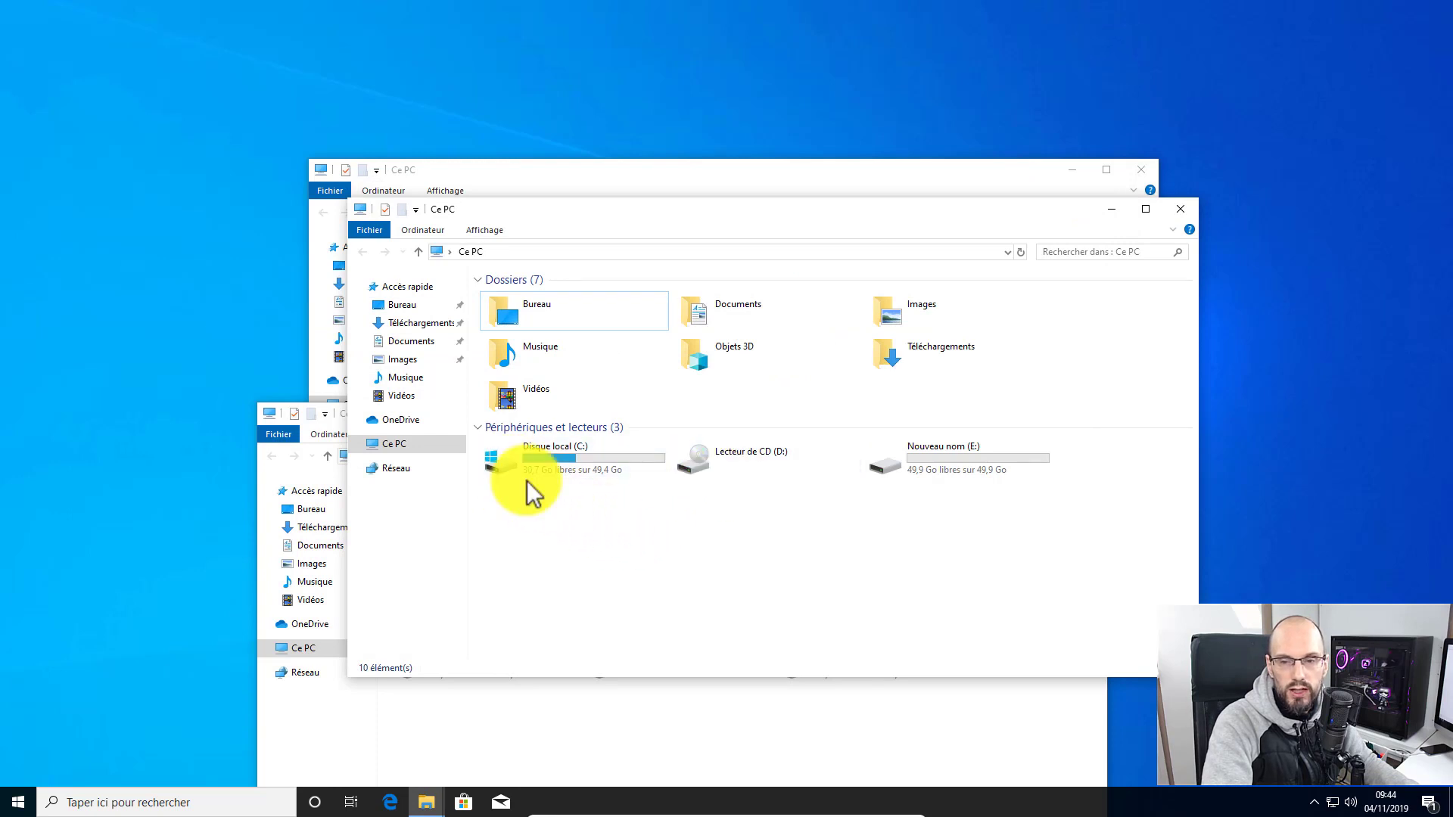
right_click(944, 460)
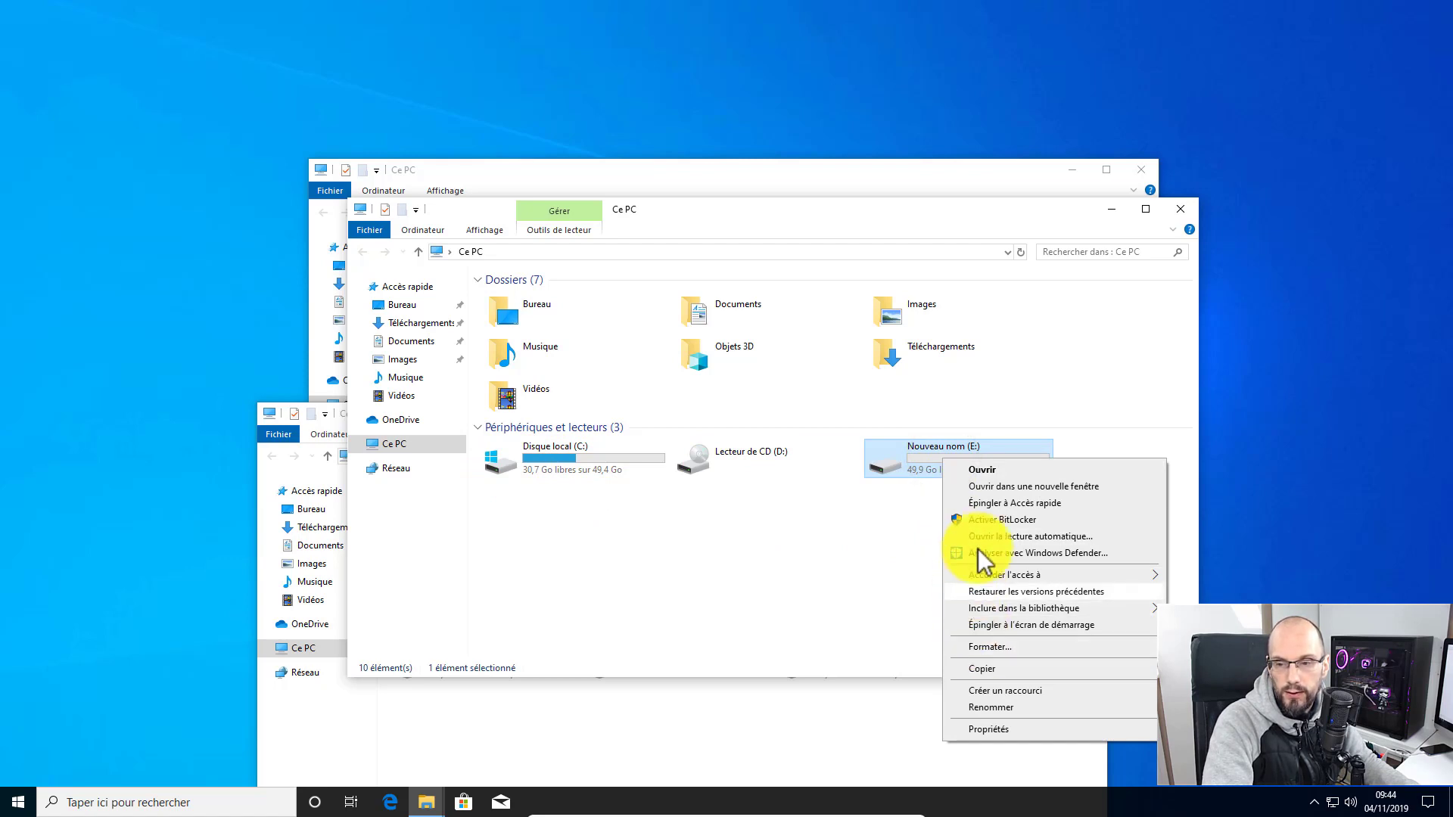
click(992, 707)
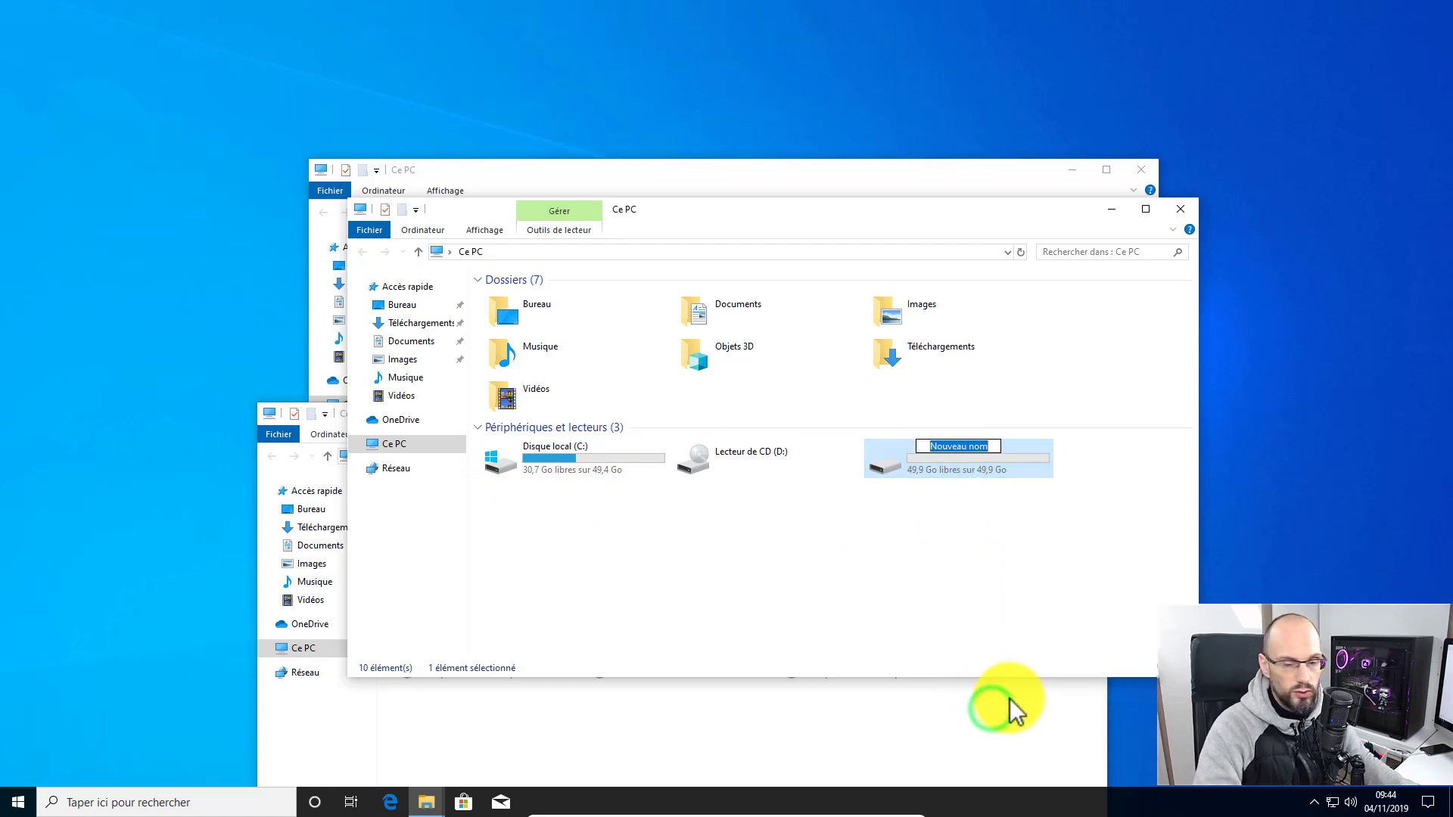
text(Datas)
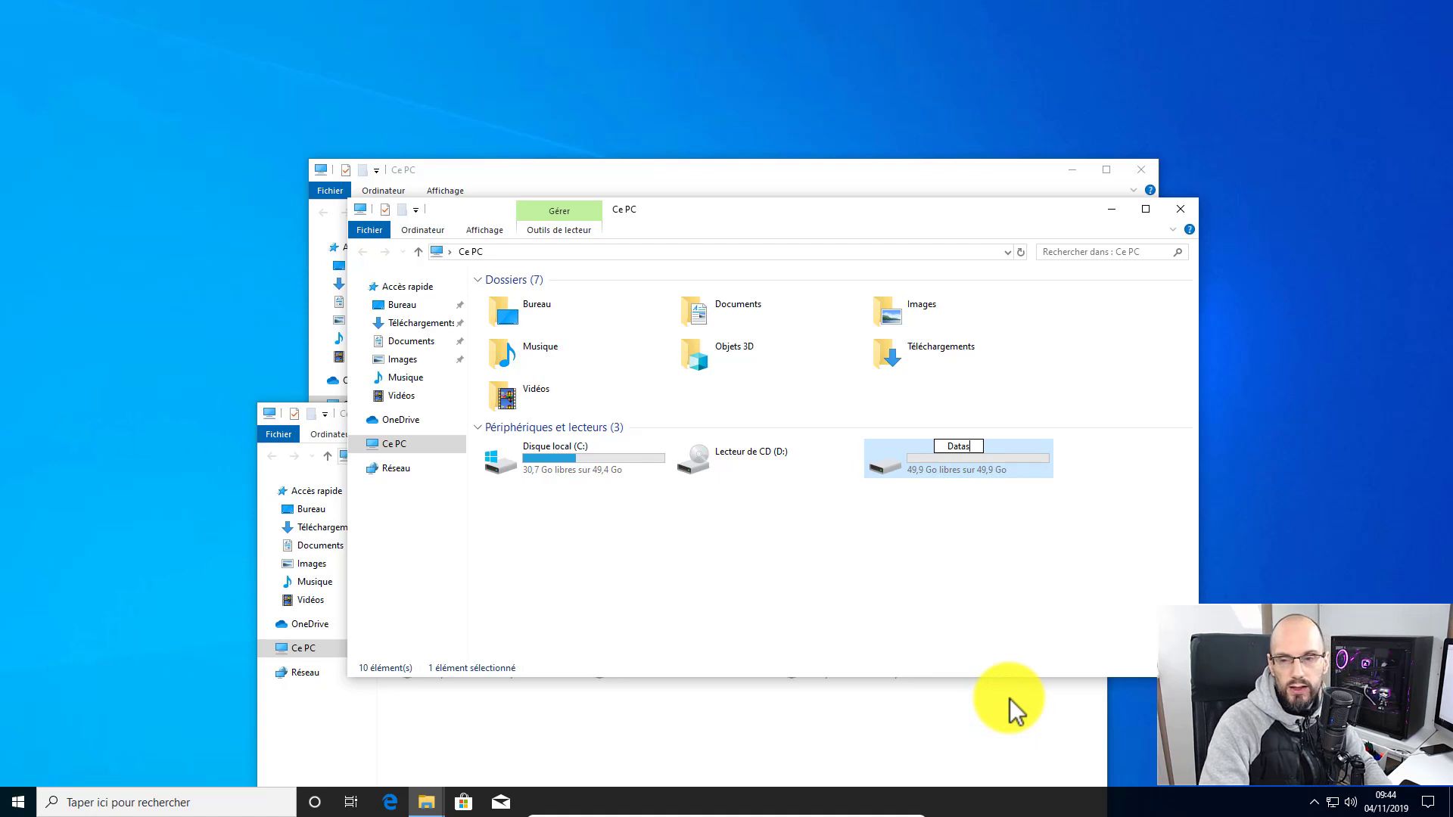
key(Return)
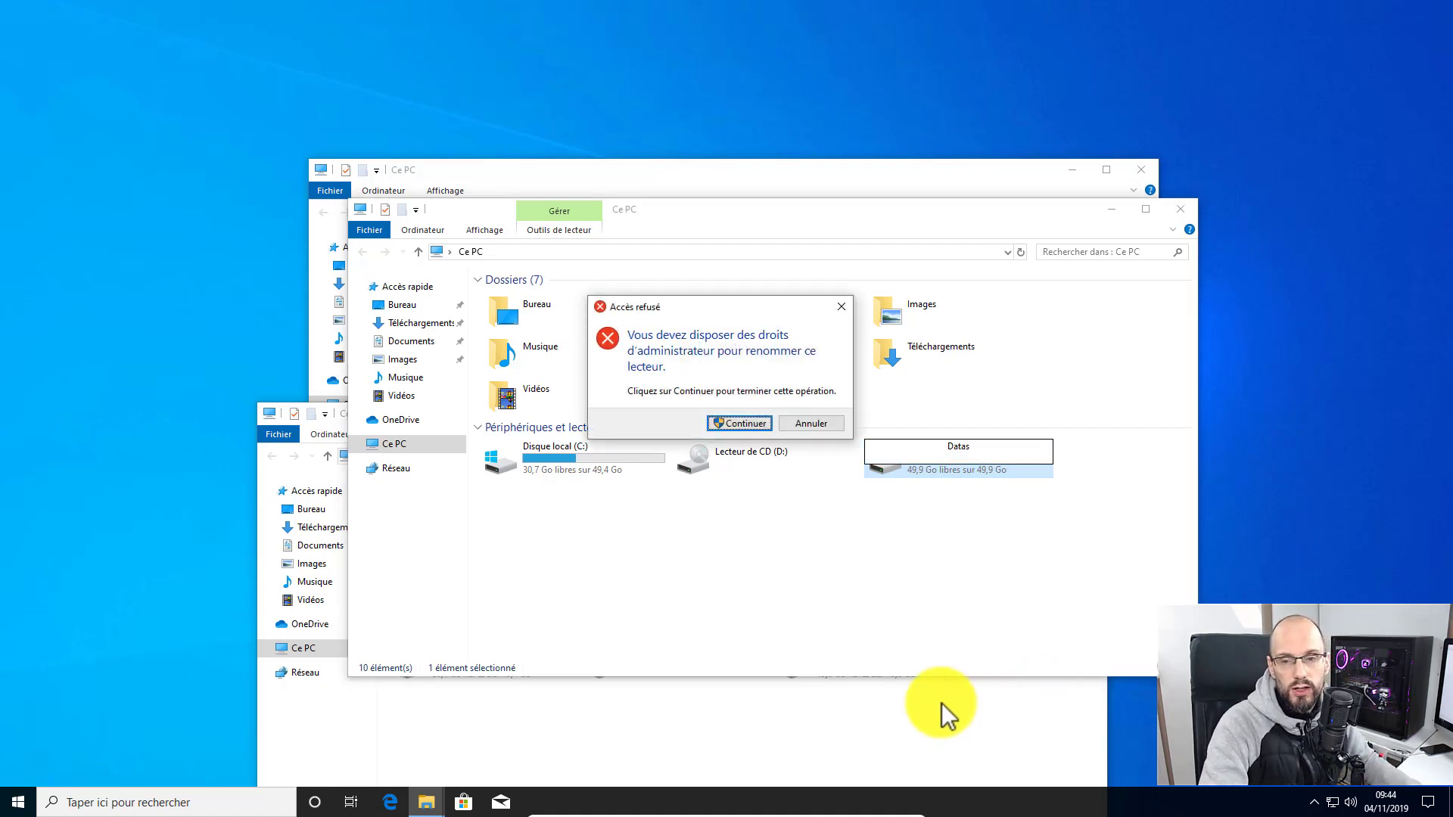
click(744, 421)
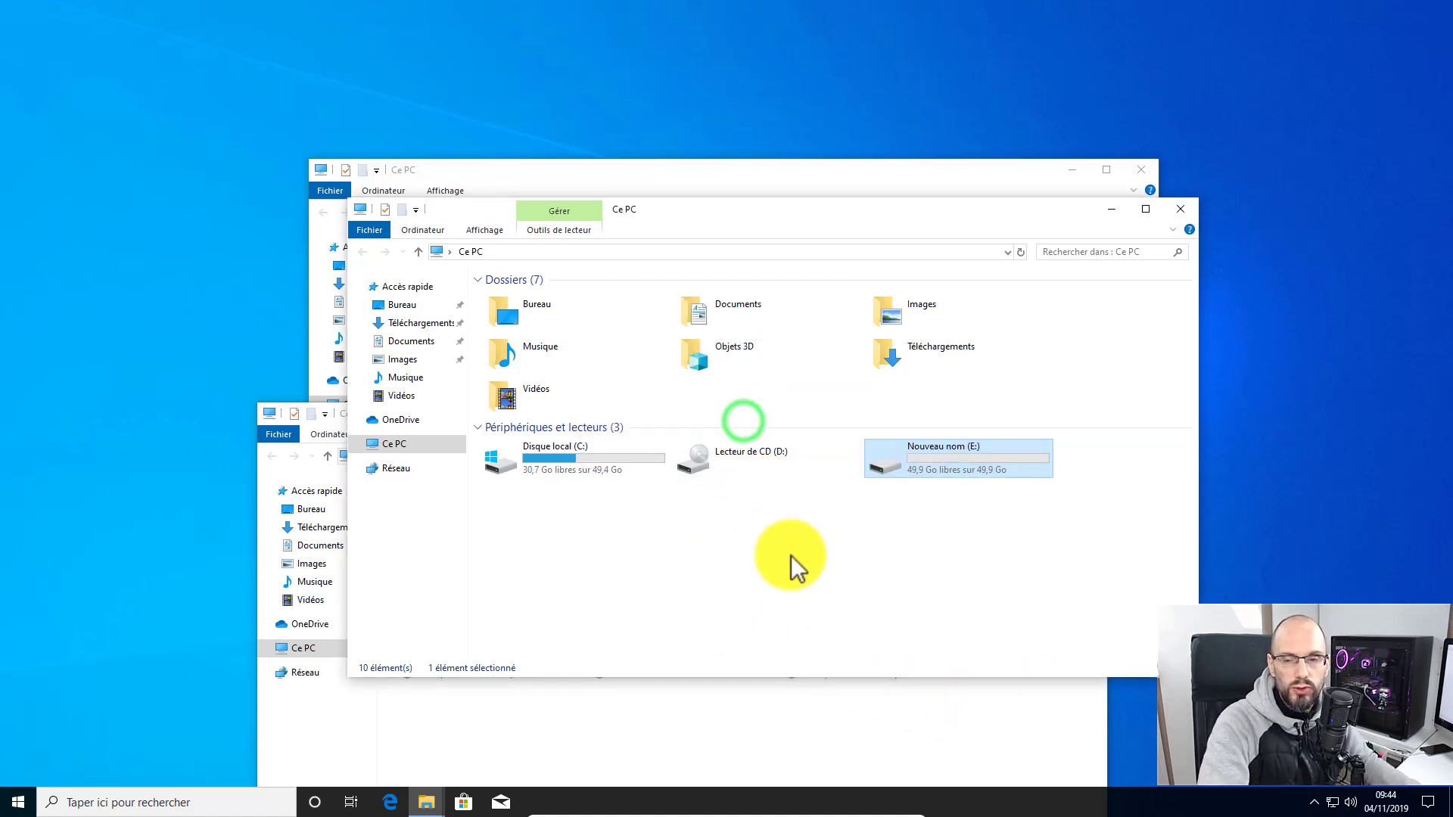
click(751, 544)
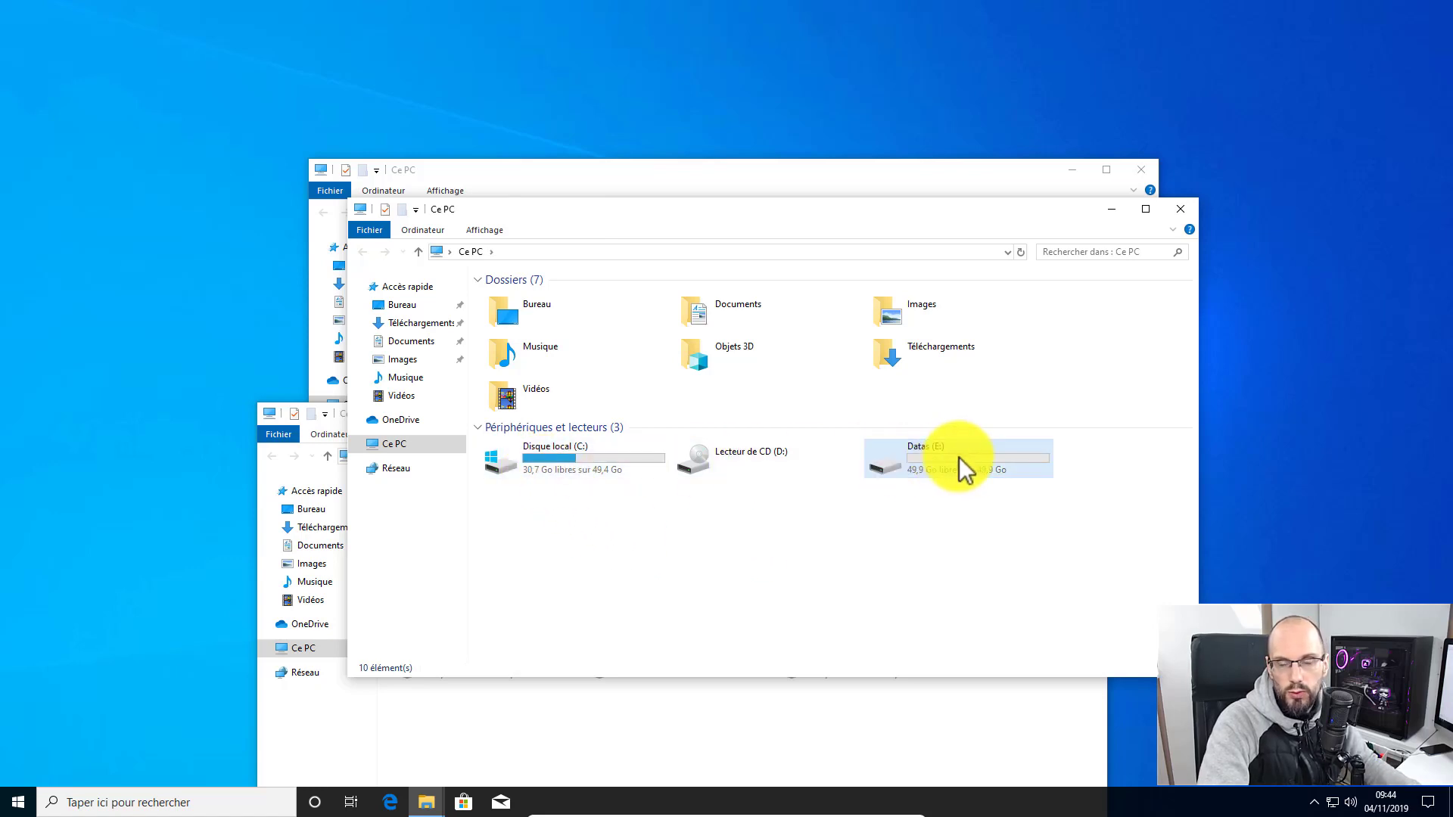
mouse_move(959, 457)
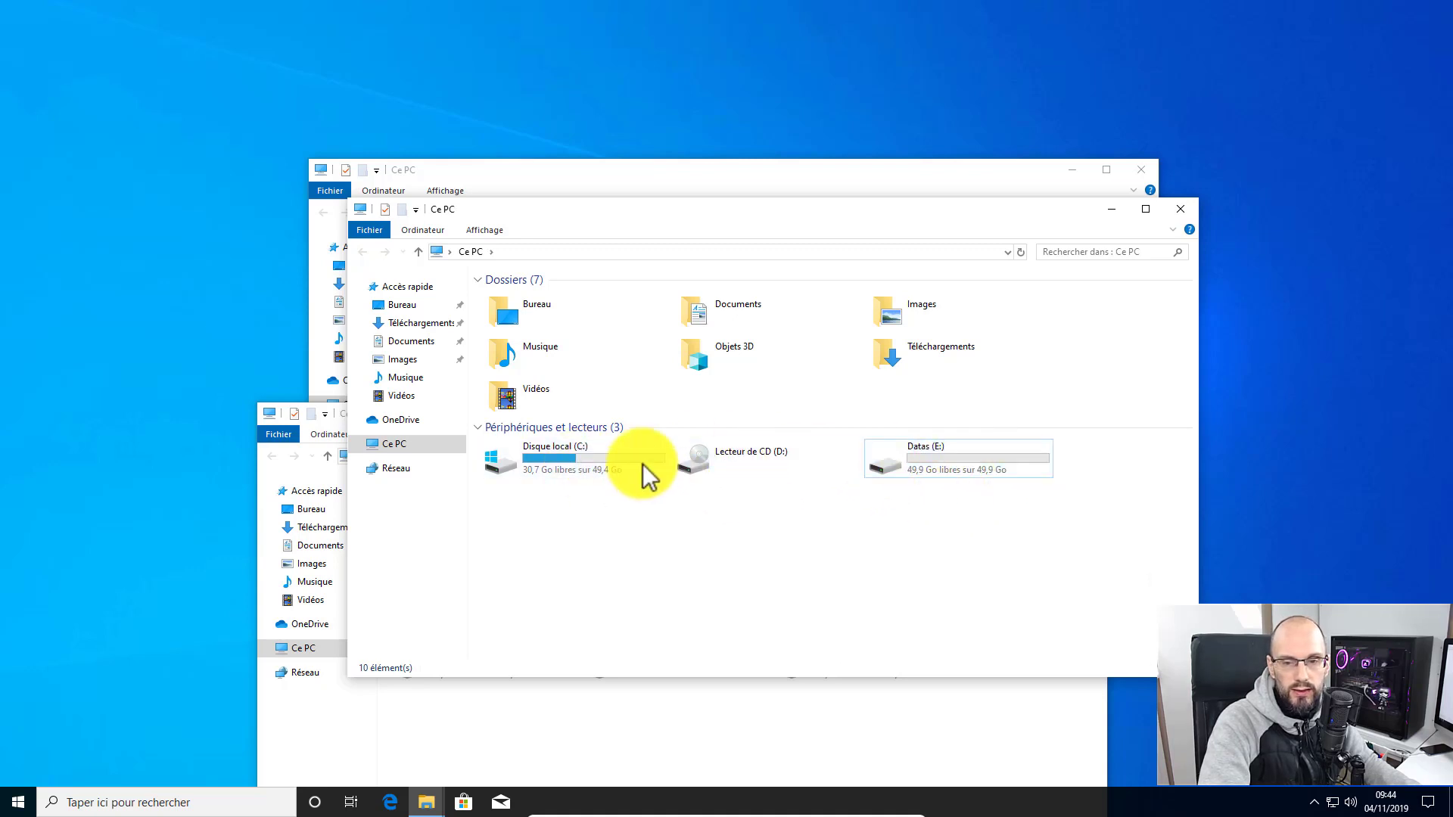
mouse_move(560, 447)
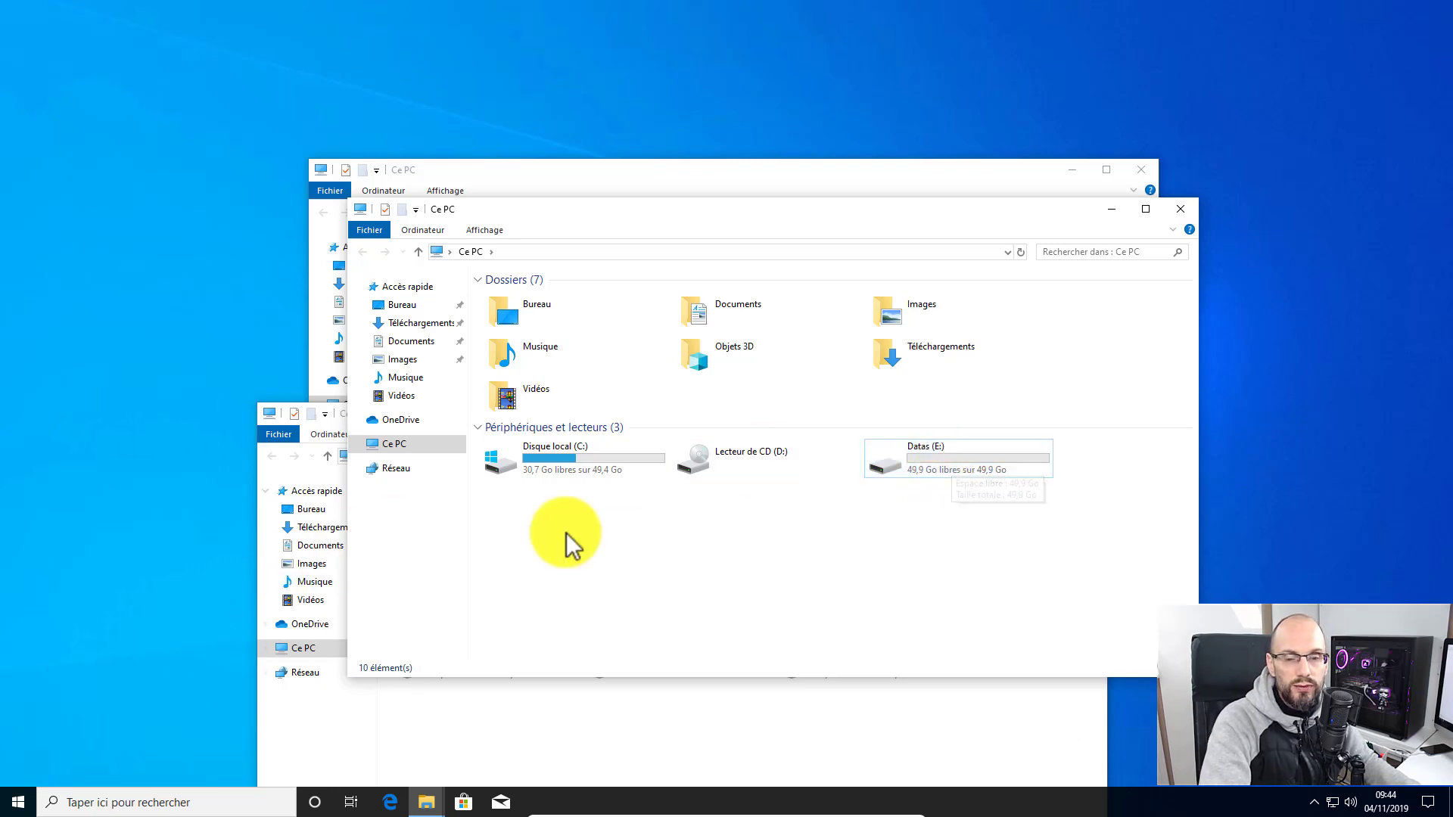
Step: Switch to Edge and open the Ma véritable trousse à outils course from the training site's Formations page
click(390, 802)
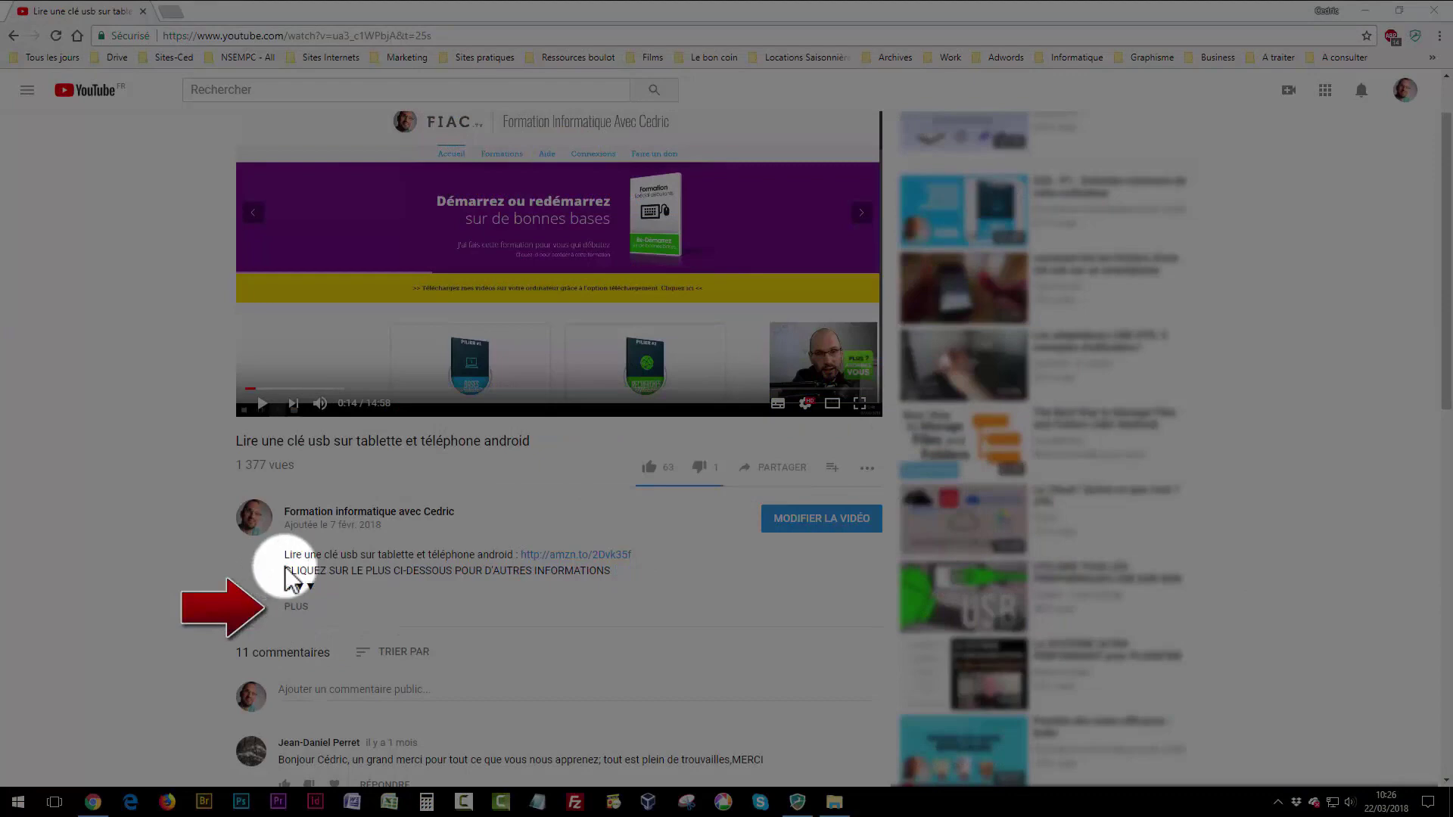
click(297, 606)
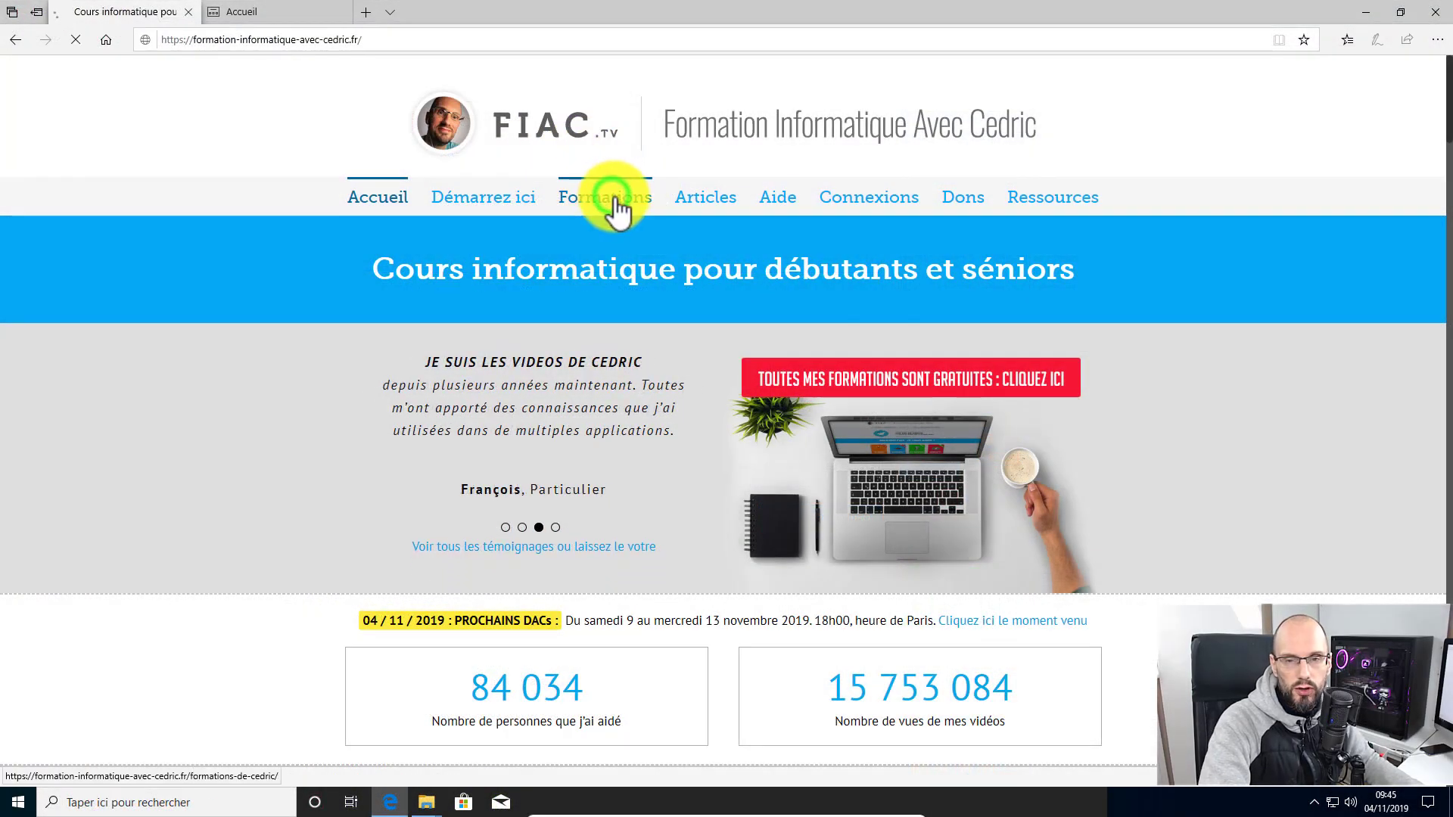
click(619, 207)
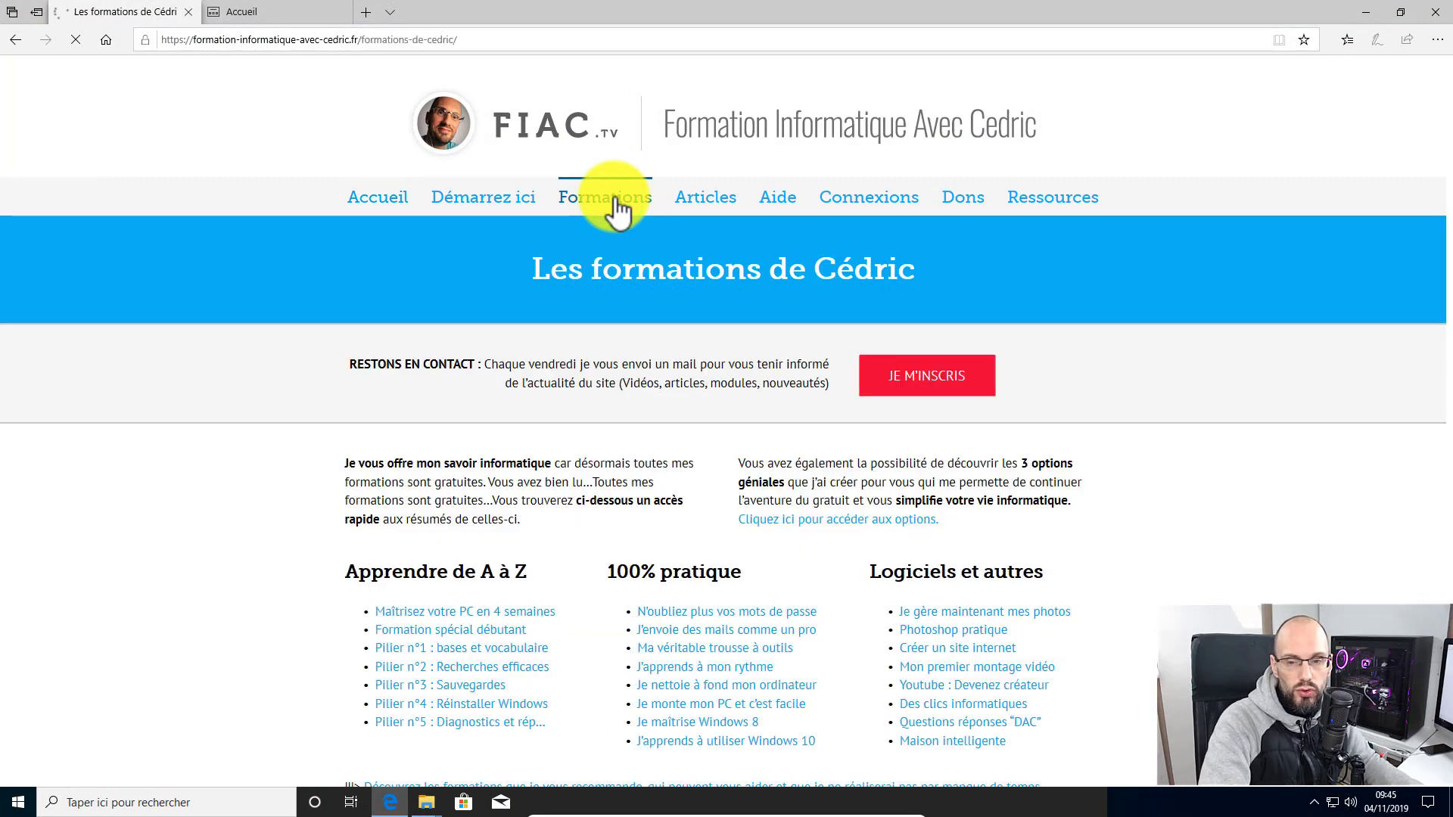
click(674, 649)
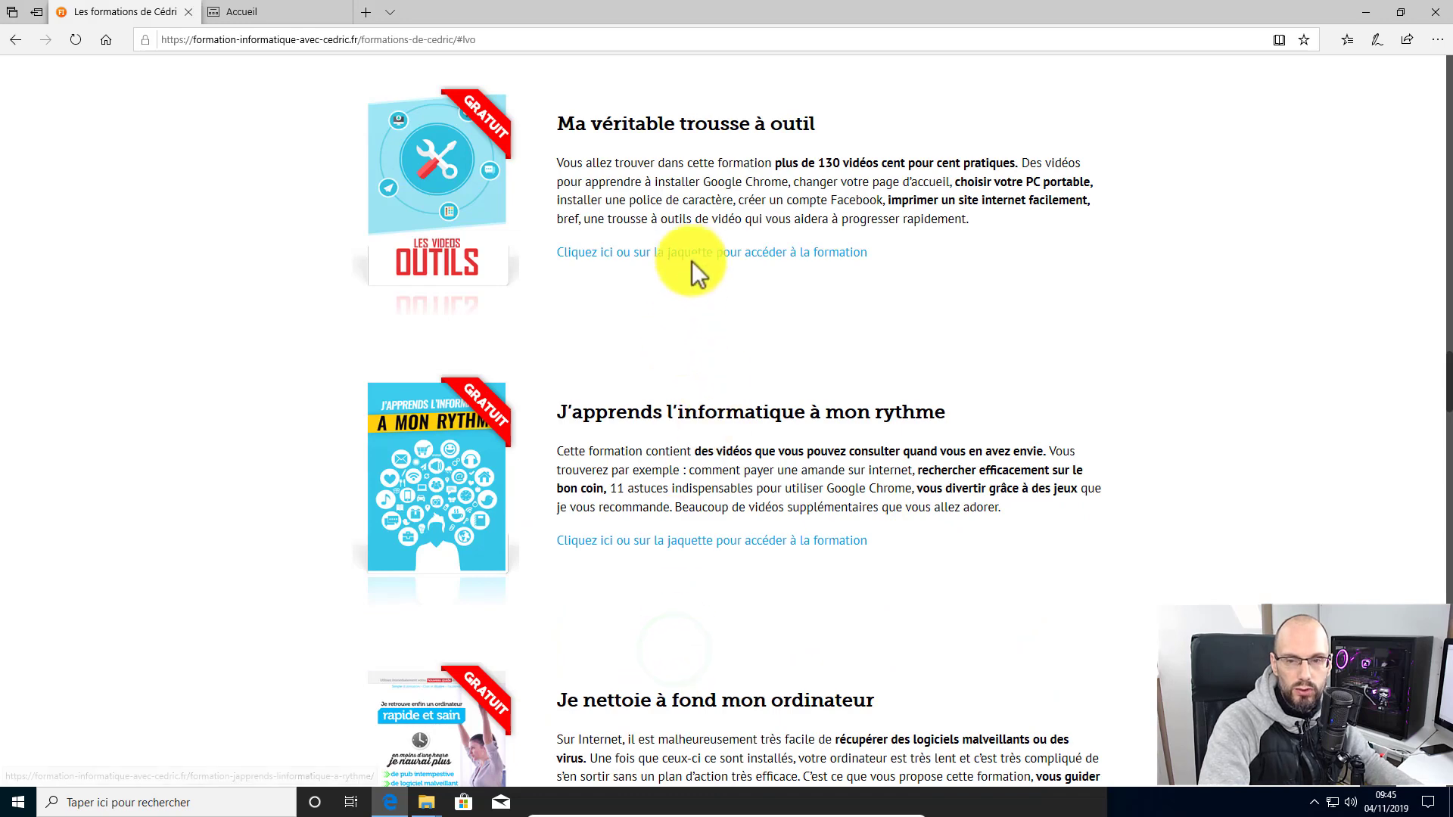
click(686, 251)
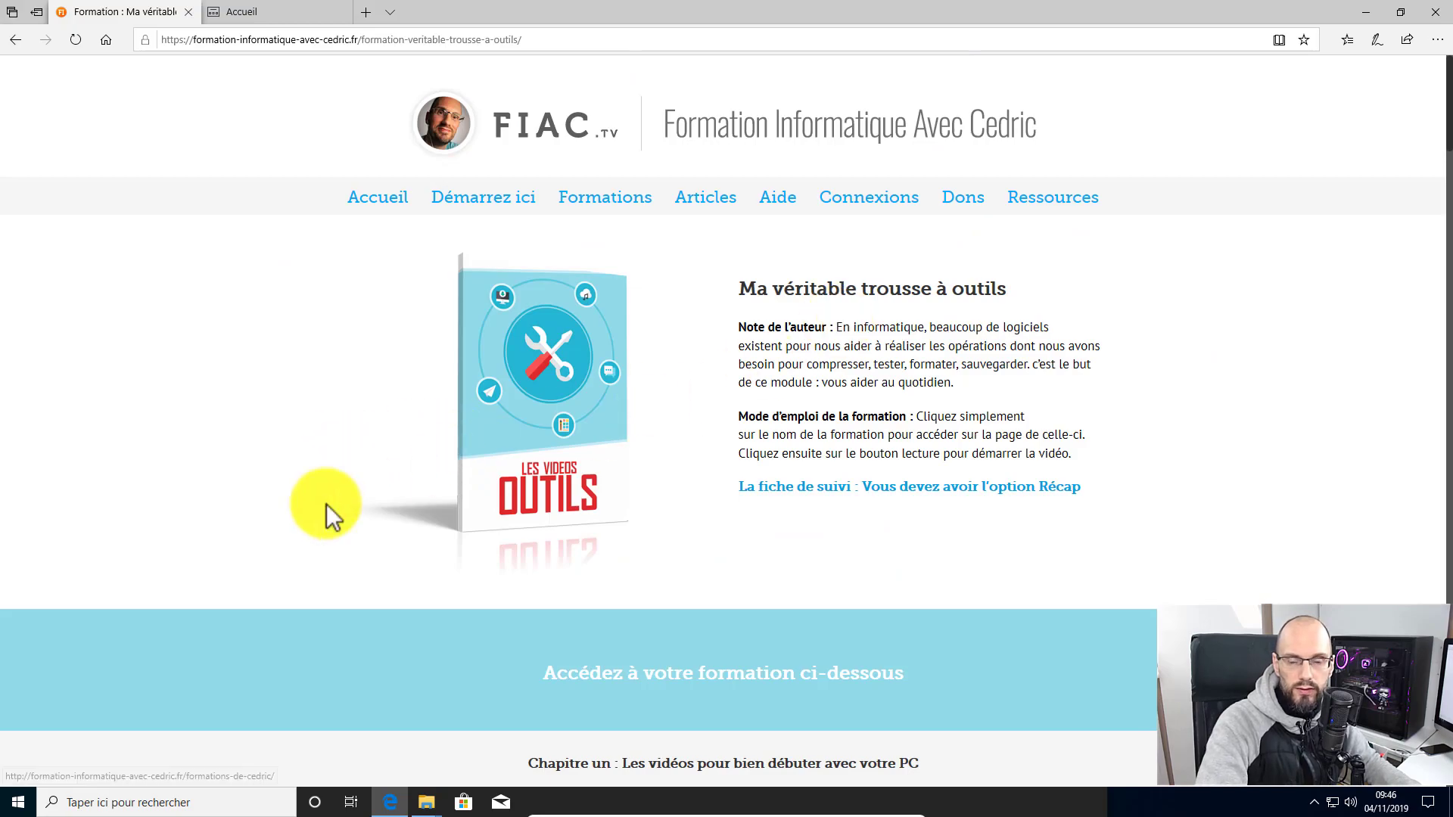
Step: Examine the chapter three list of maintenance videos on the course page, including the disk and drive letter topics
scroll(281, 492, down, 3)
scroll(269, 483, down, 20)
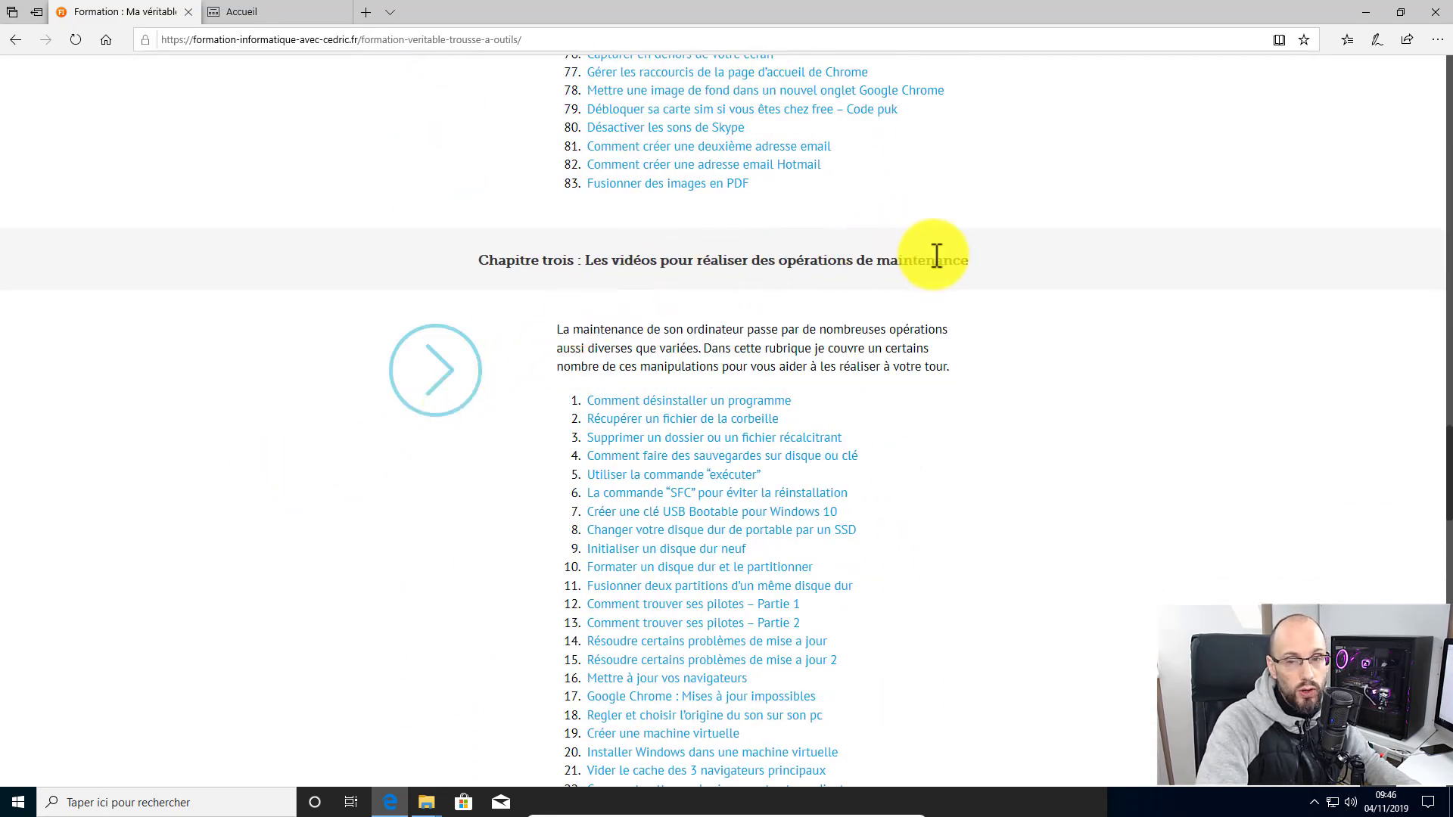
scroll(366, 499, down, 5)
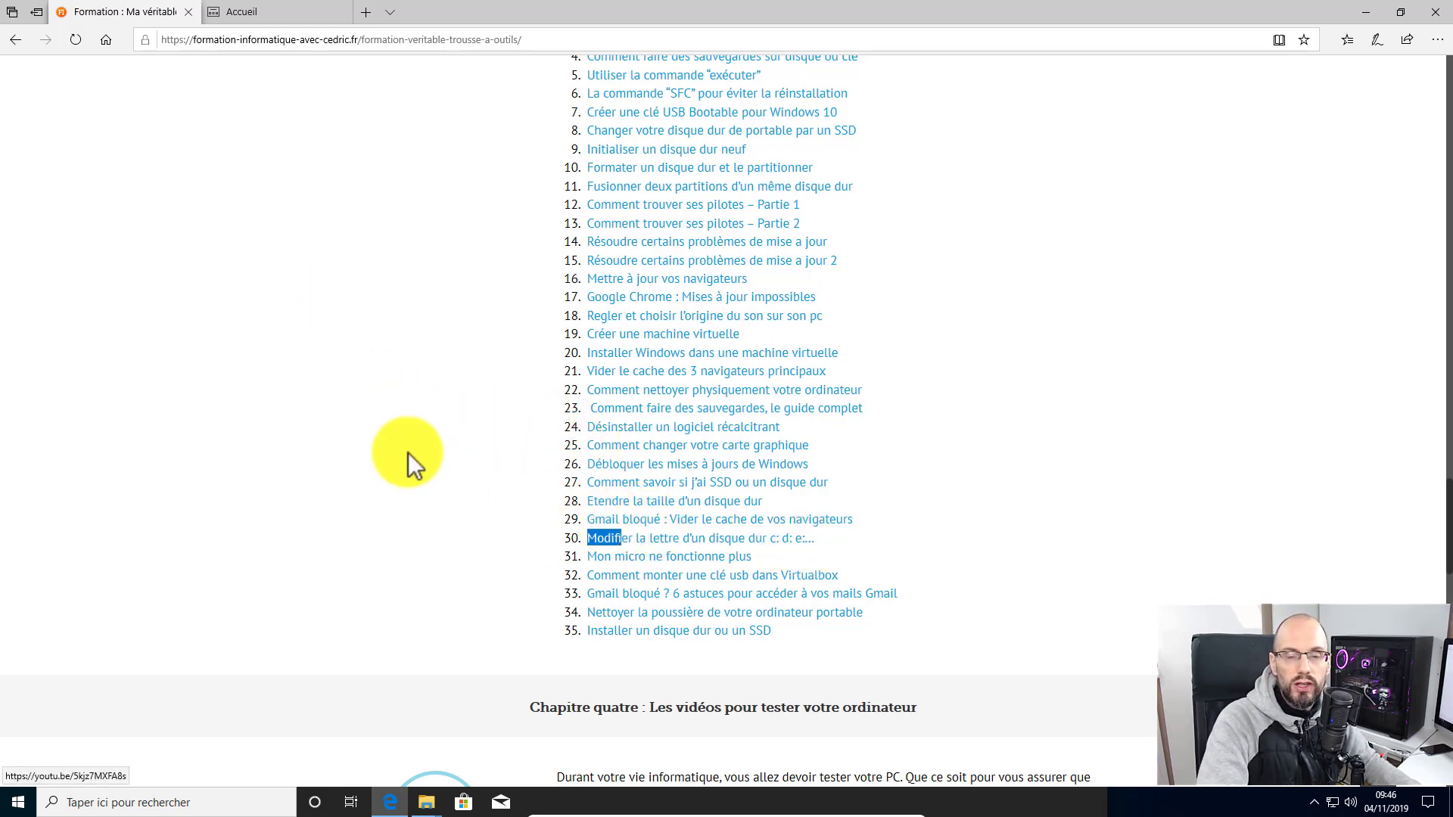
scroll(424, 412, up, 15)
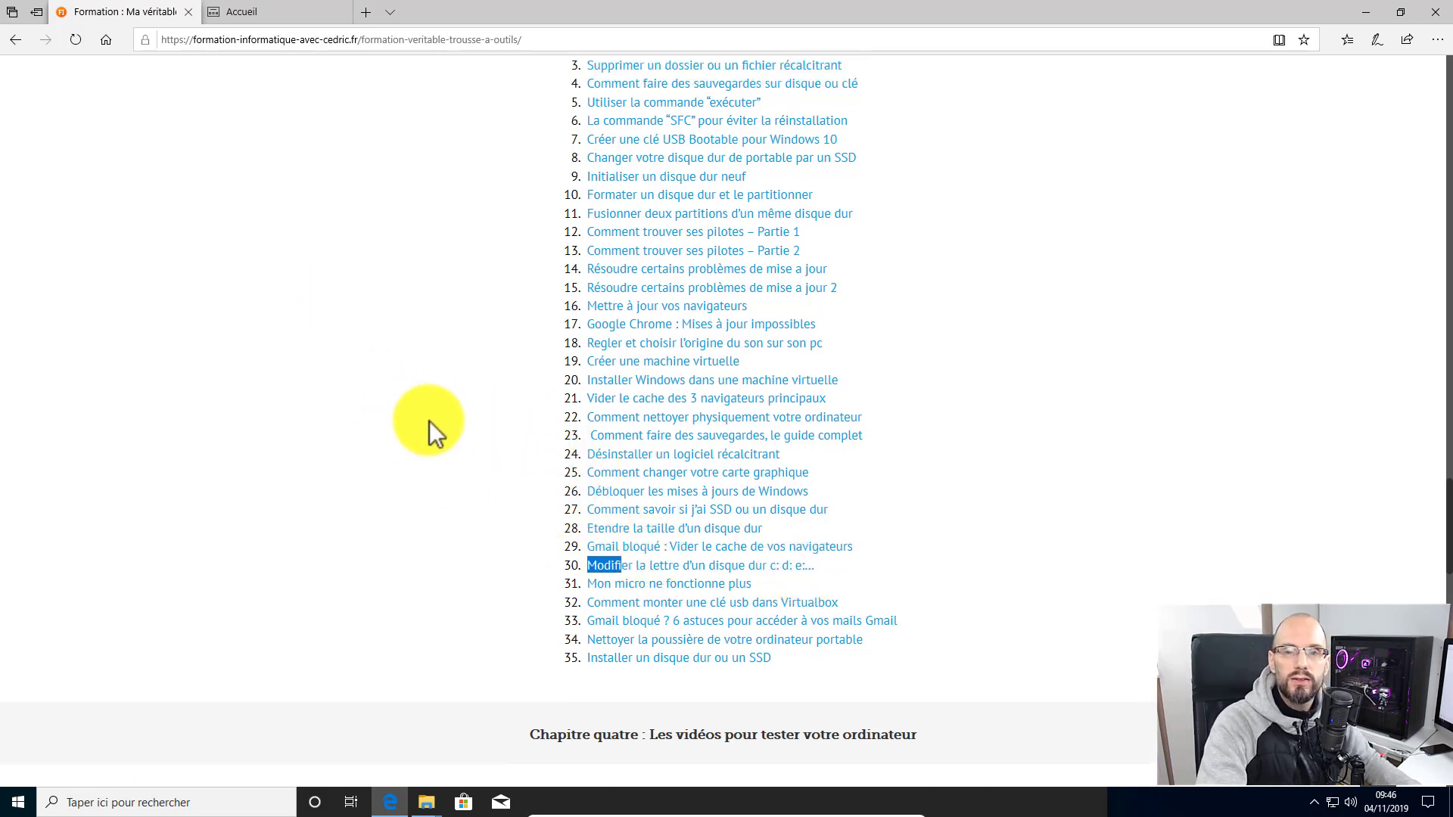
scroll(1410, 243, up, 20)
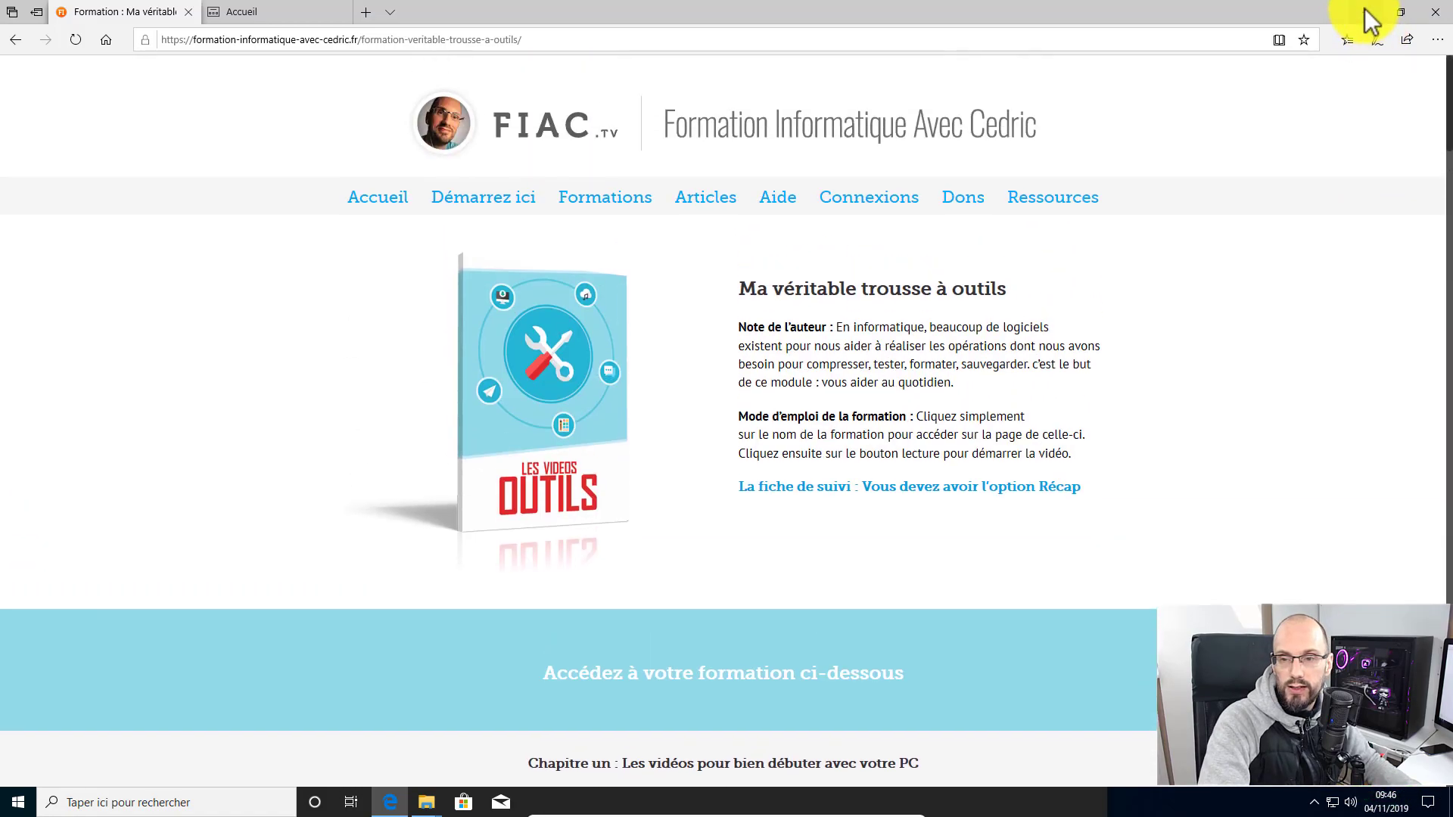
Step: Minimize the browser, close the two extra Ce PC windows and reposition the remaining one slightly on the desktop
click(1365, 12)
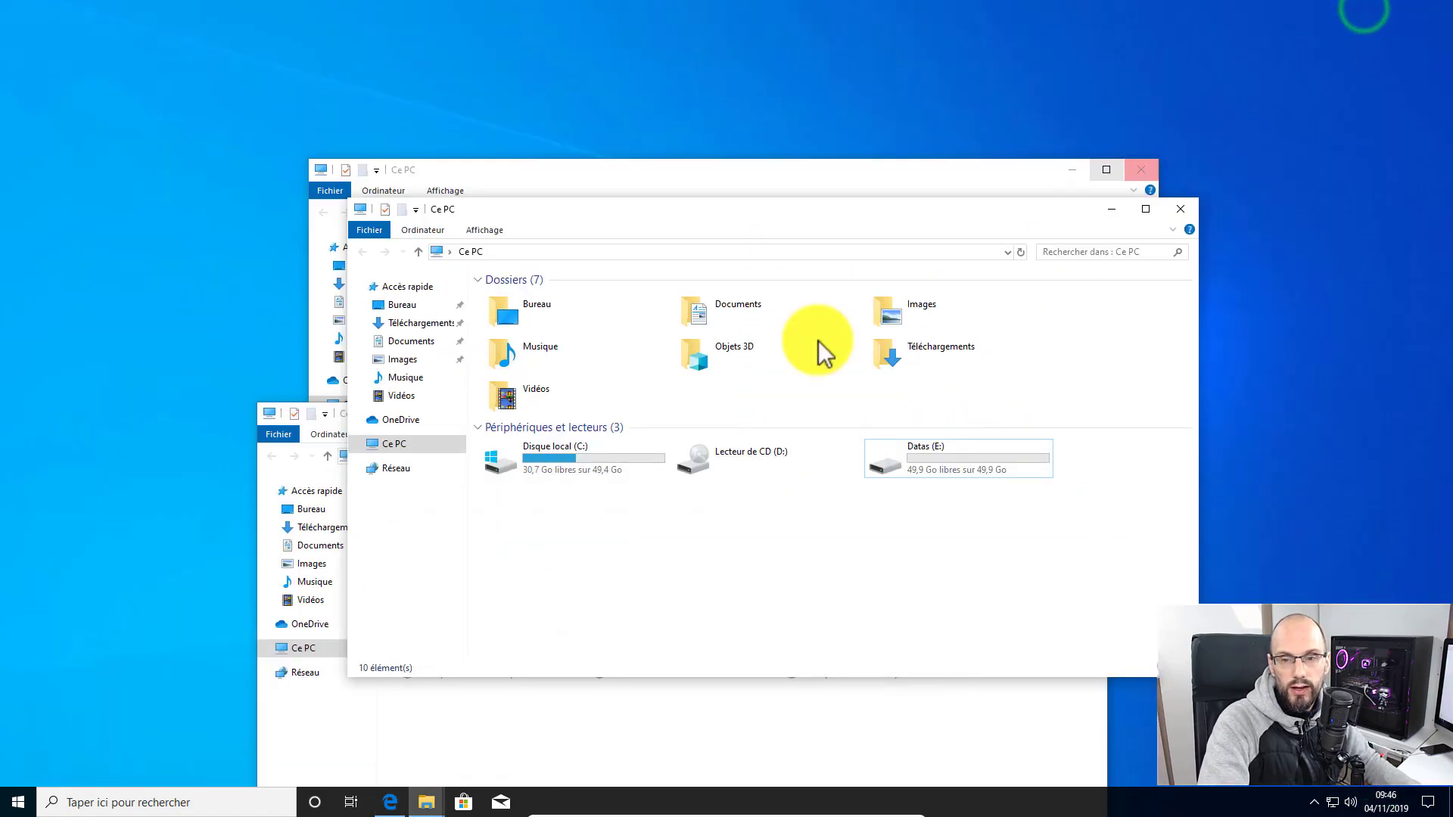
click(579, 747)
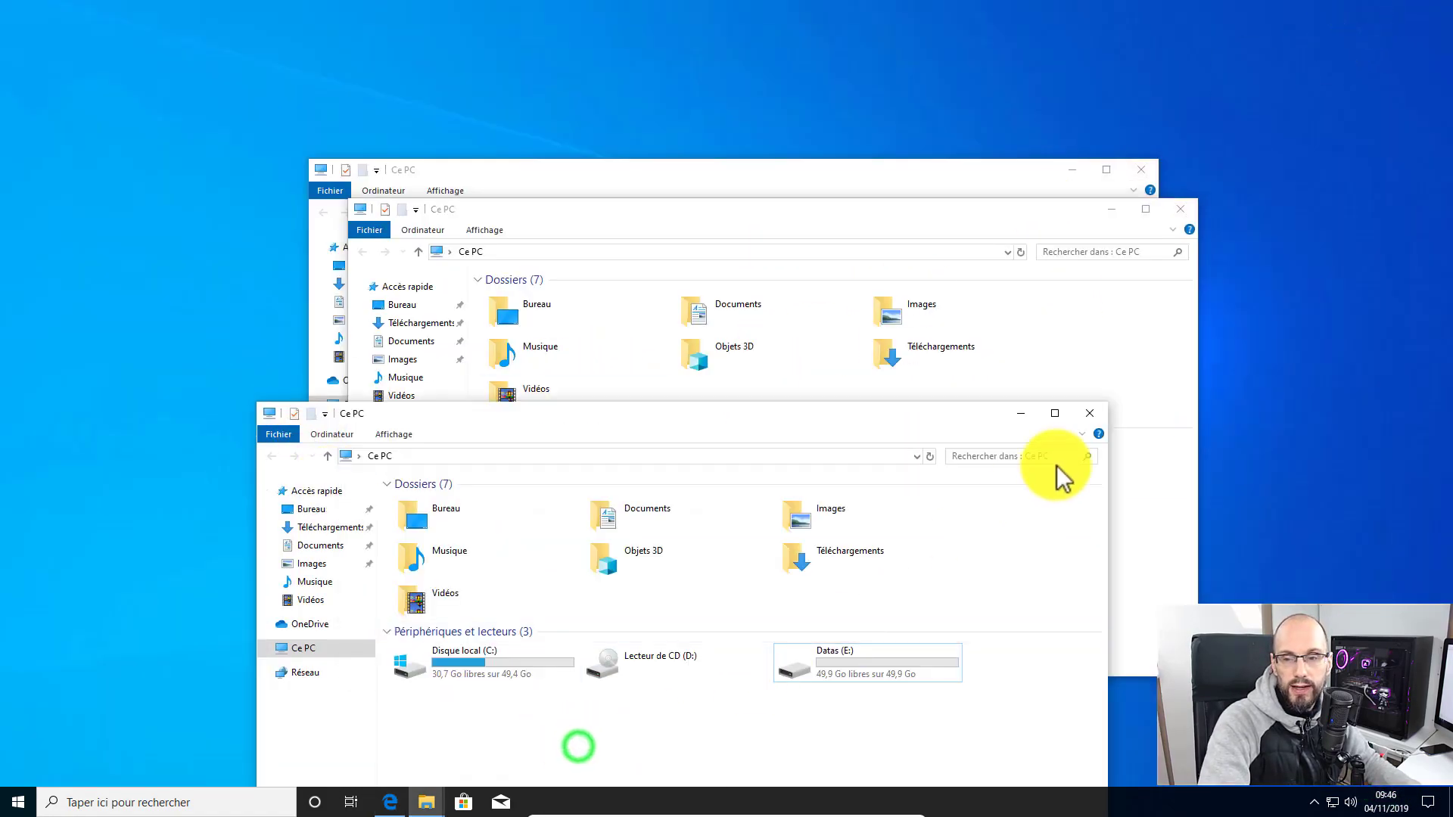
click(1093, 415)
click(841, 161)
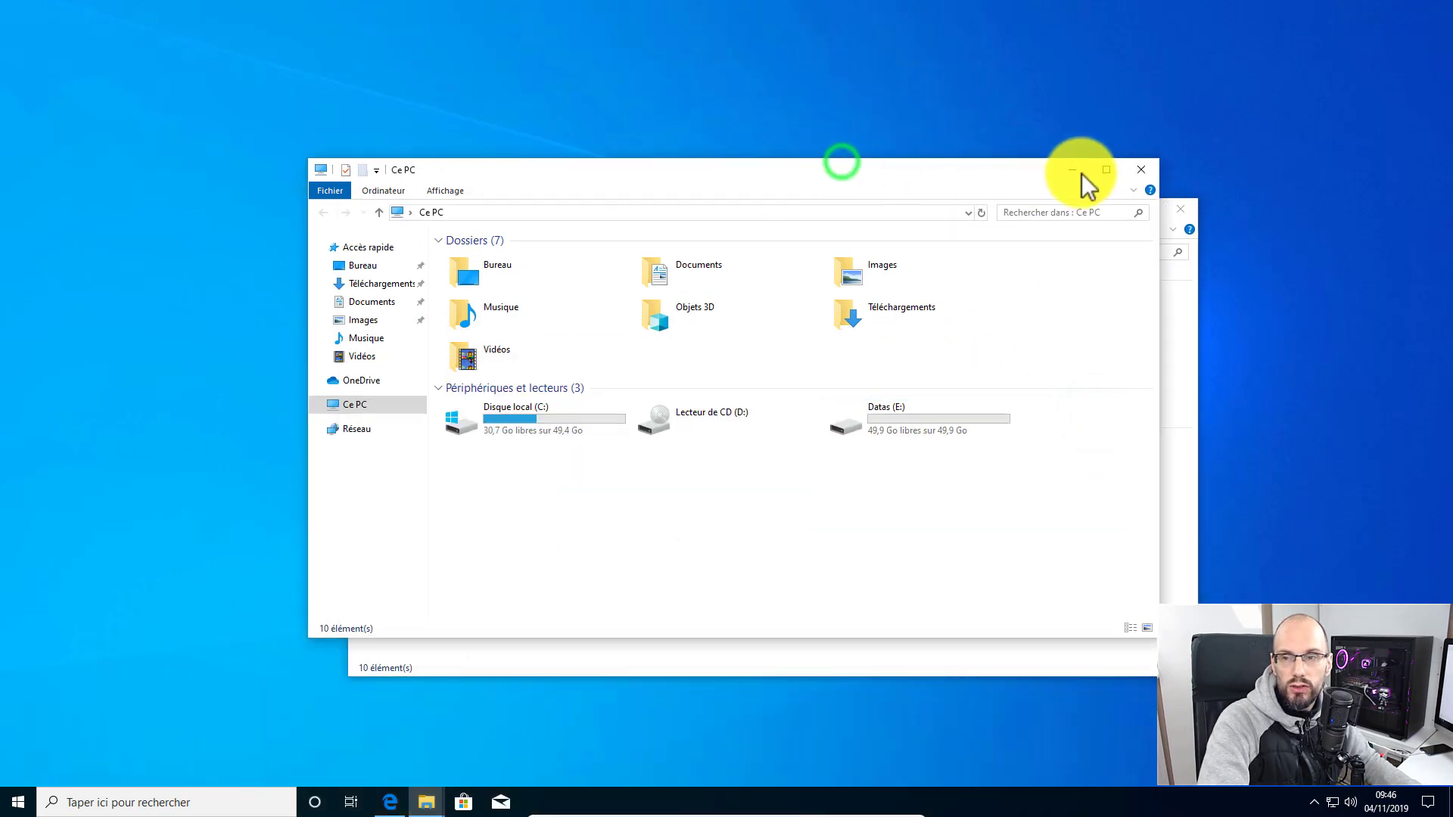
click(1185, 209)
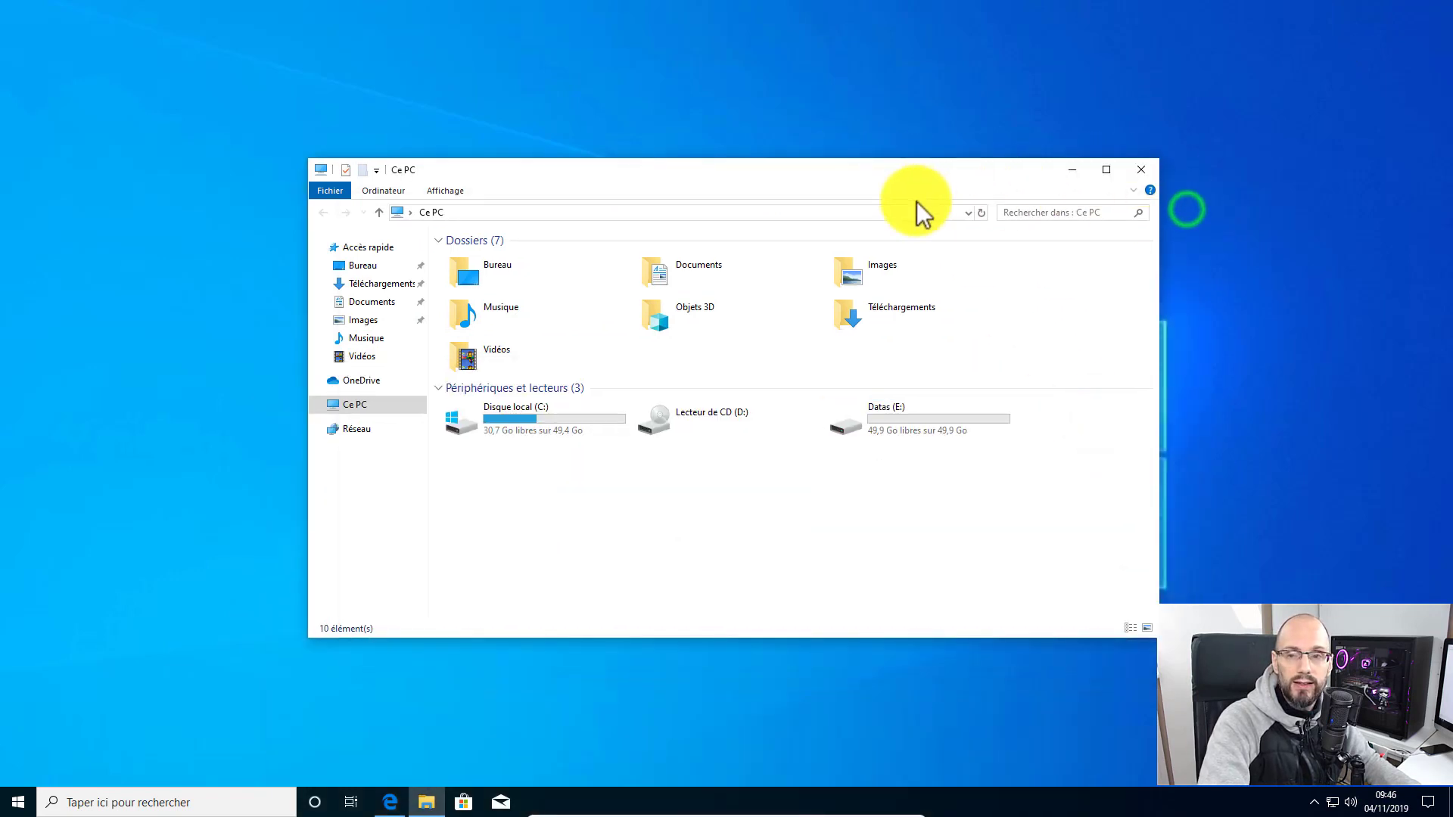
drag(843, 168, 868, 159)
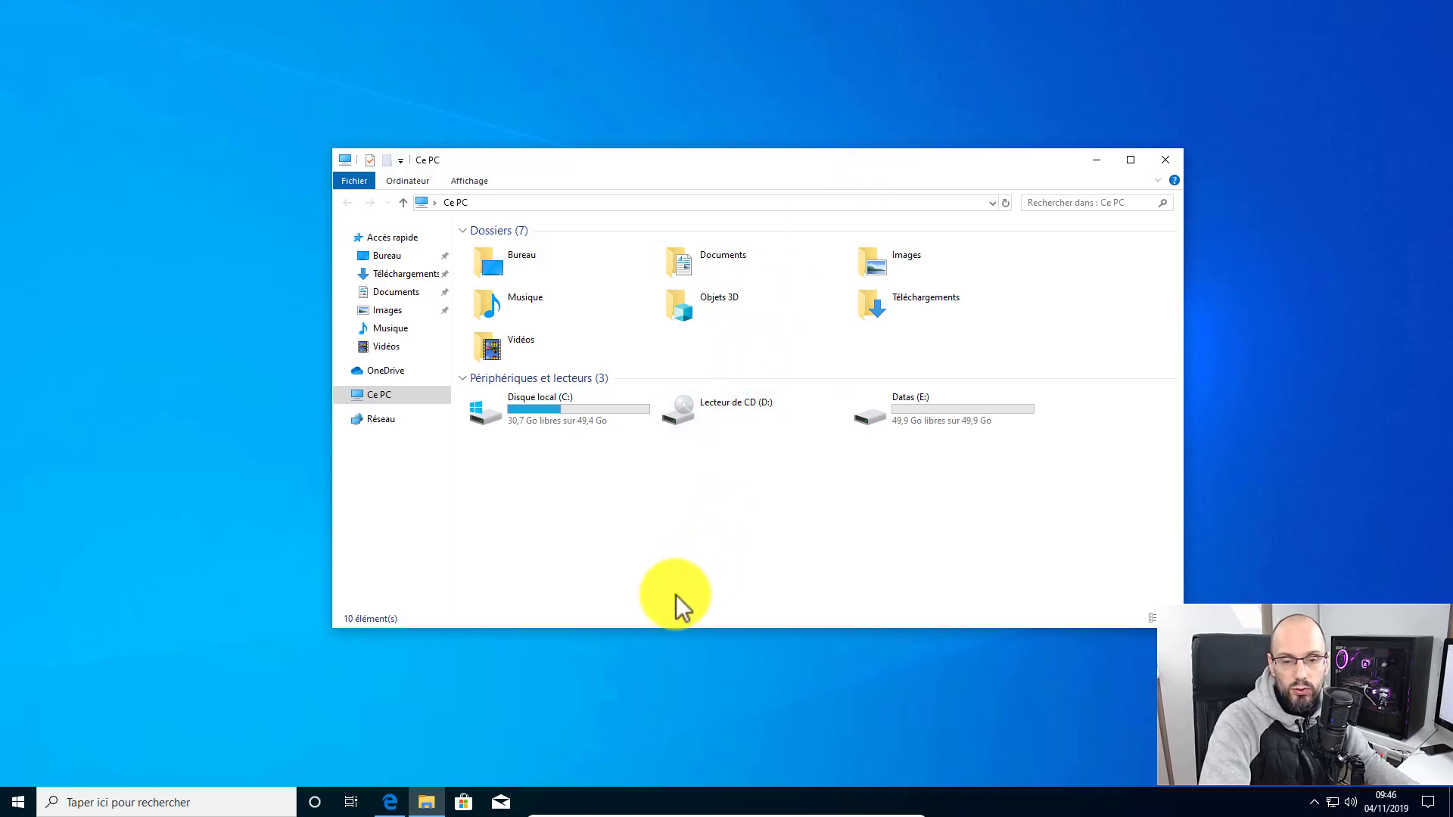
Step: Return to Edge and open the Pilier n°4 : Réinstaller Windows course from the Formations page
click(389, 804)
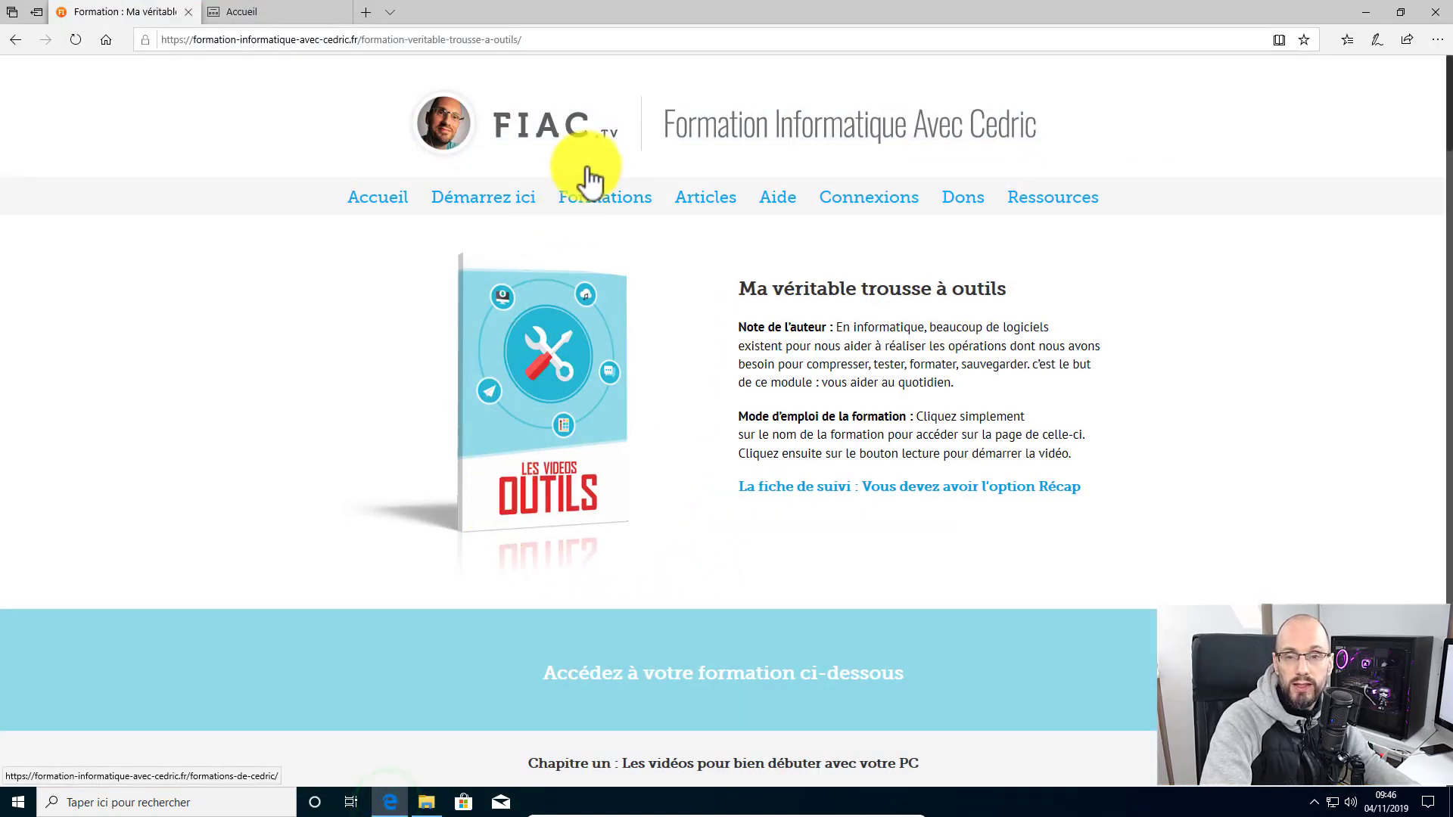
click(596, 199)
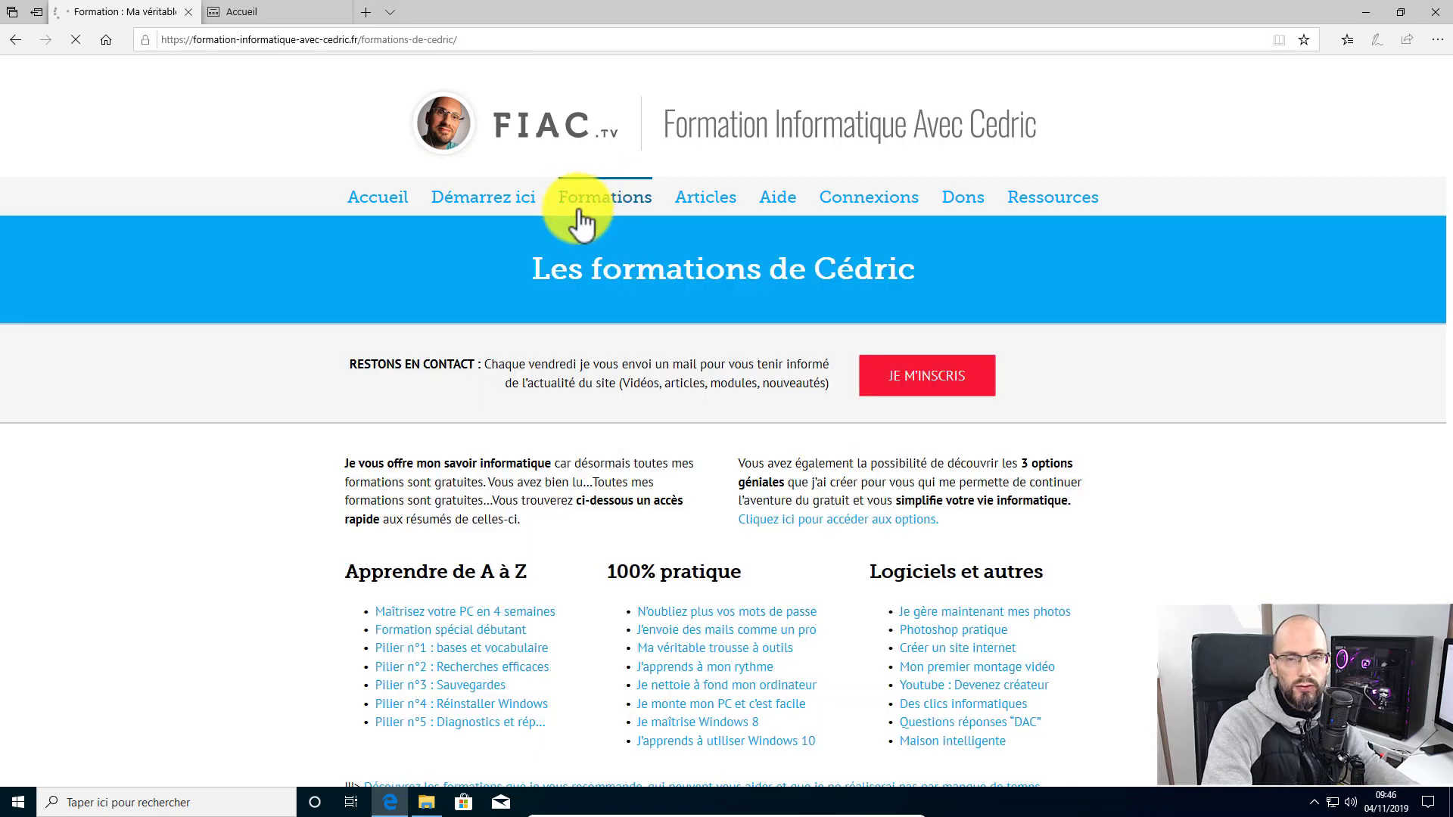
click(463, 704)
click(622, 254)
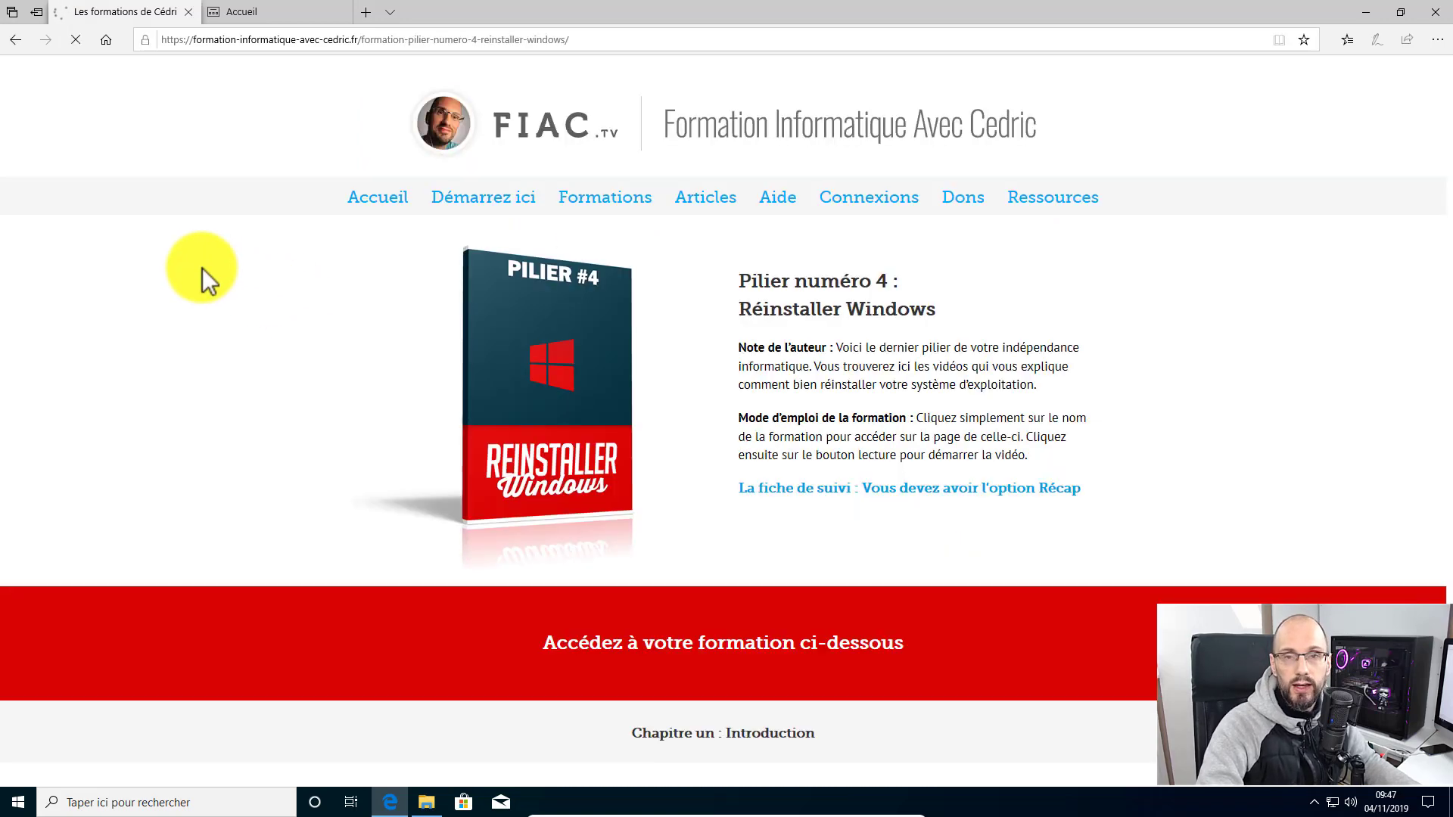
Step: Examine the chapters and video lists on the Pilier numéro 4 : Réinstaller Windows course page, including the En Pratique Avec Cédric section
scroll(281, 303, down, 5)
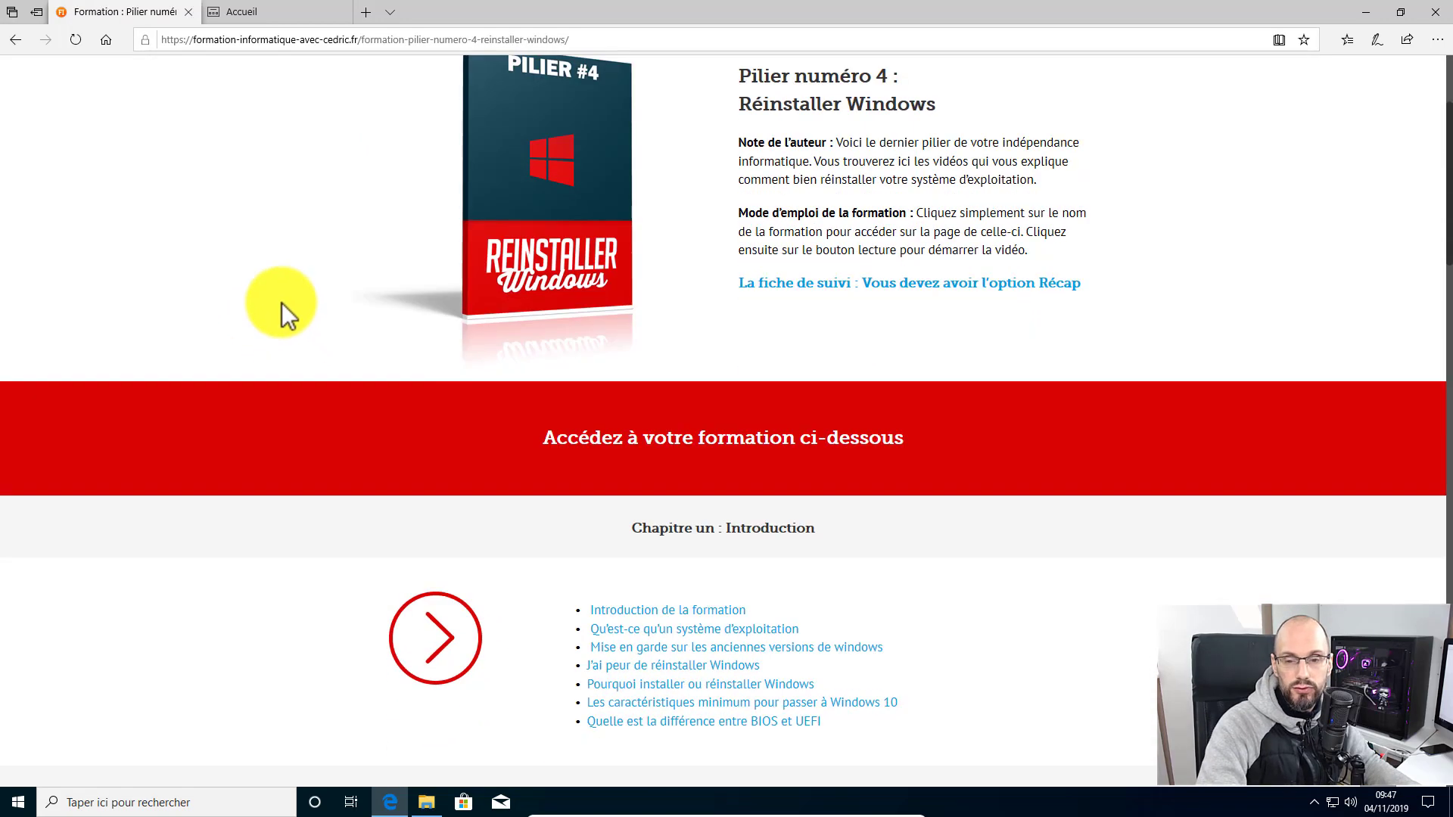
scroll(271, 288, down, 18)
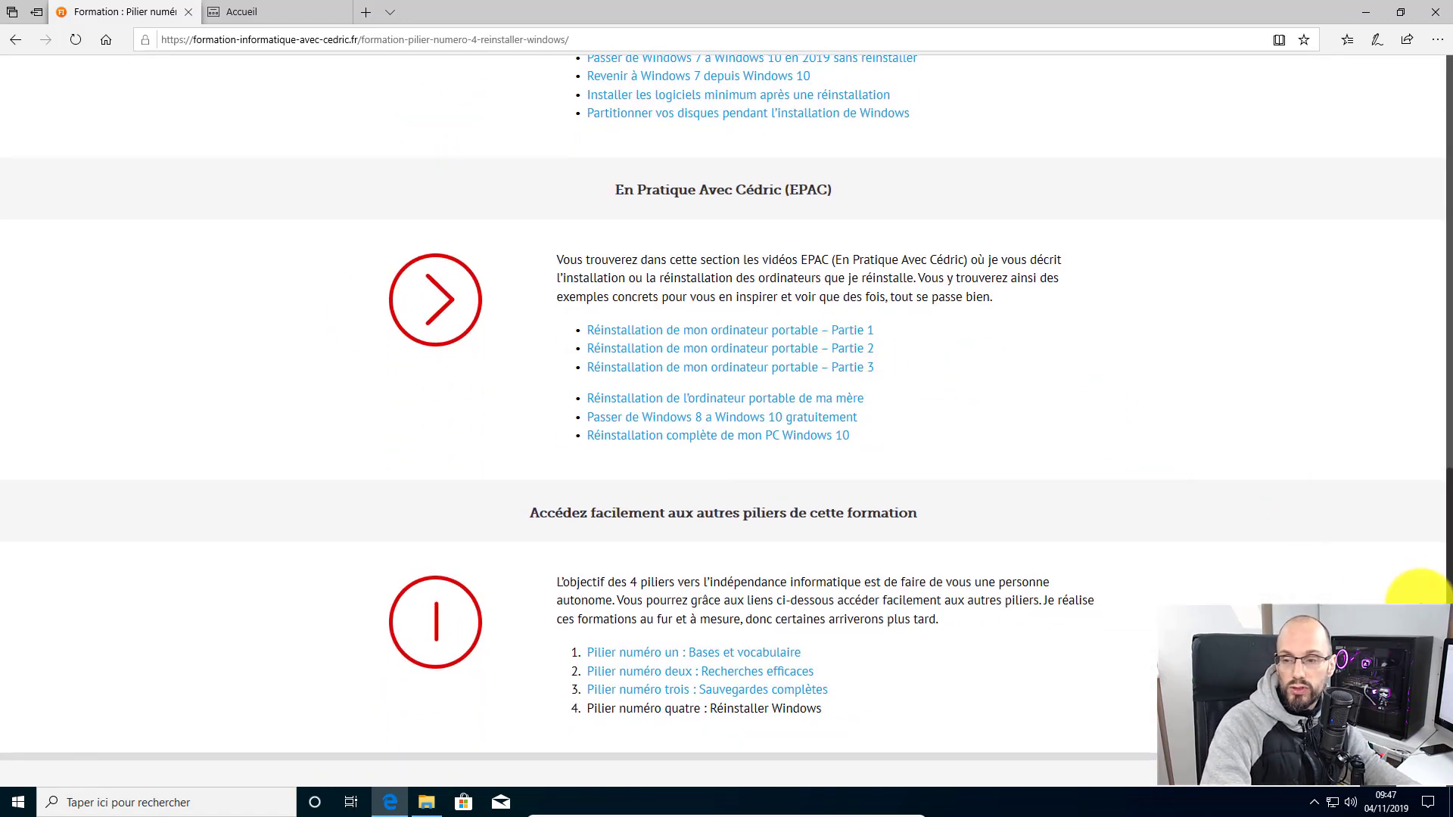
scroll(480, 509, up, 20)
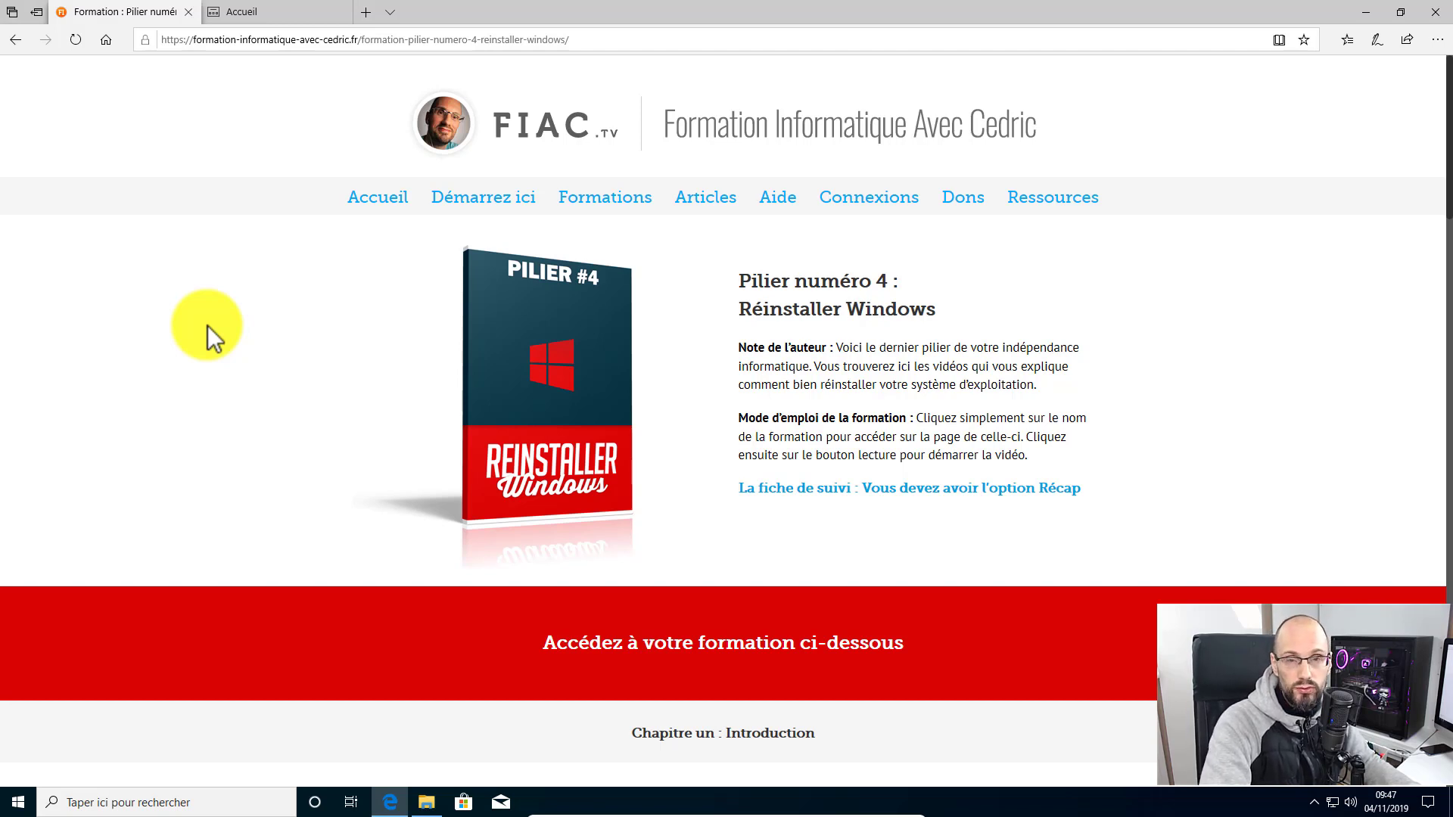
Step: Return to the training site's Formations page and go from there to the site's home page
click(598, 191)
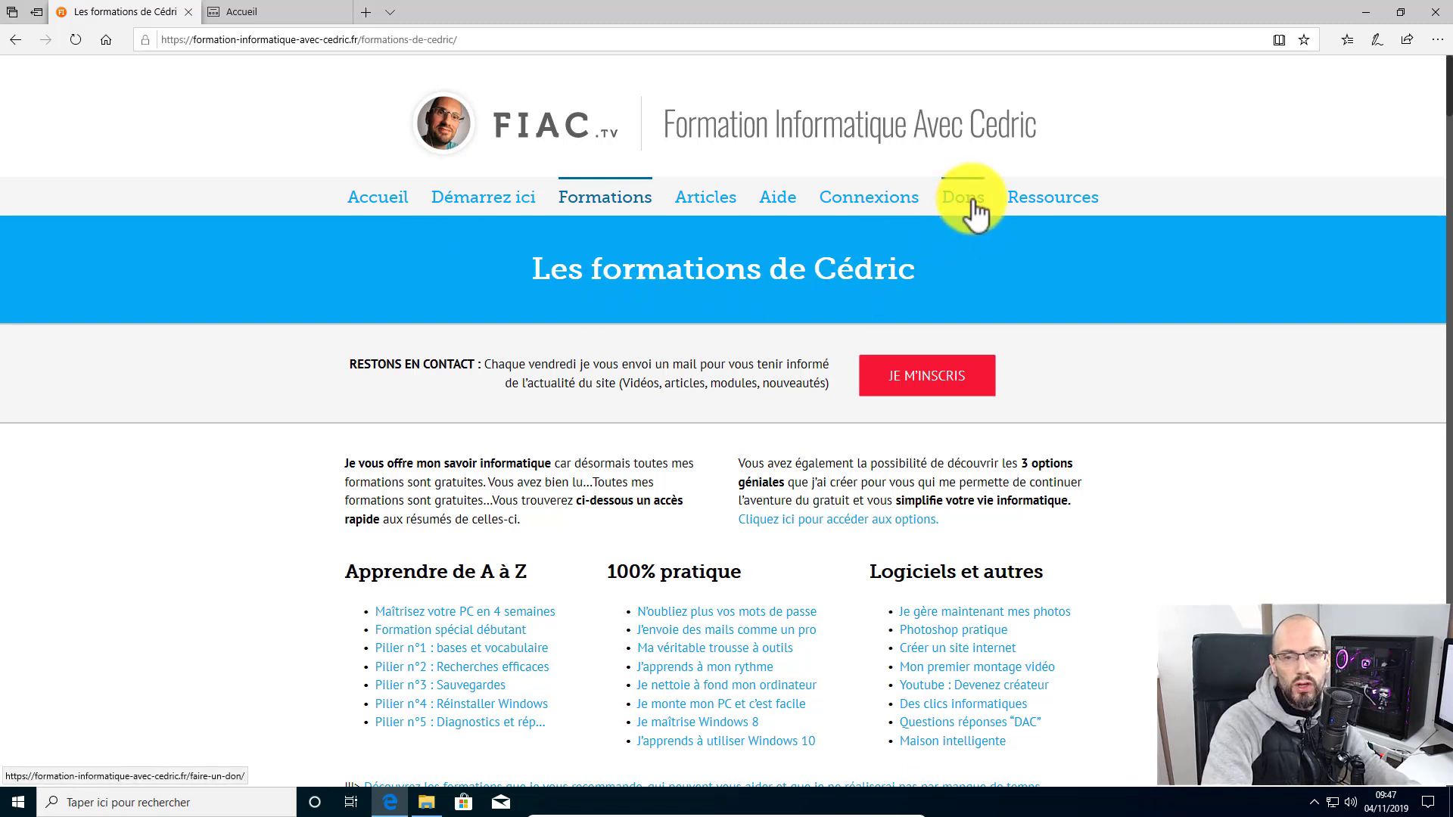
mouse_move(781, 201)
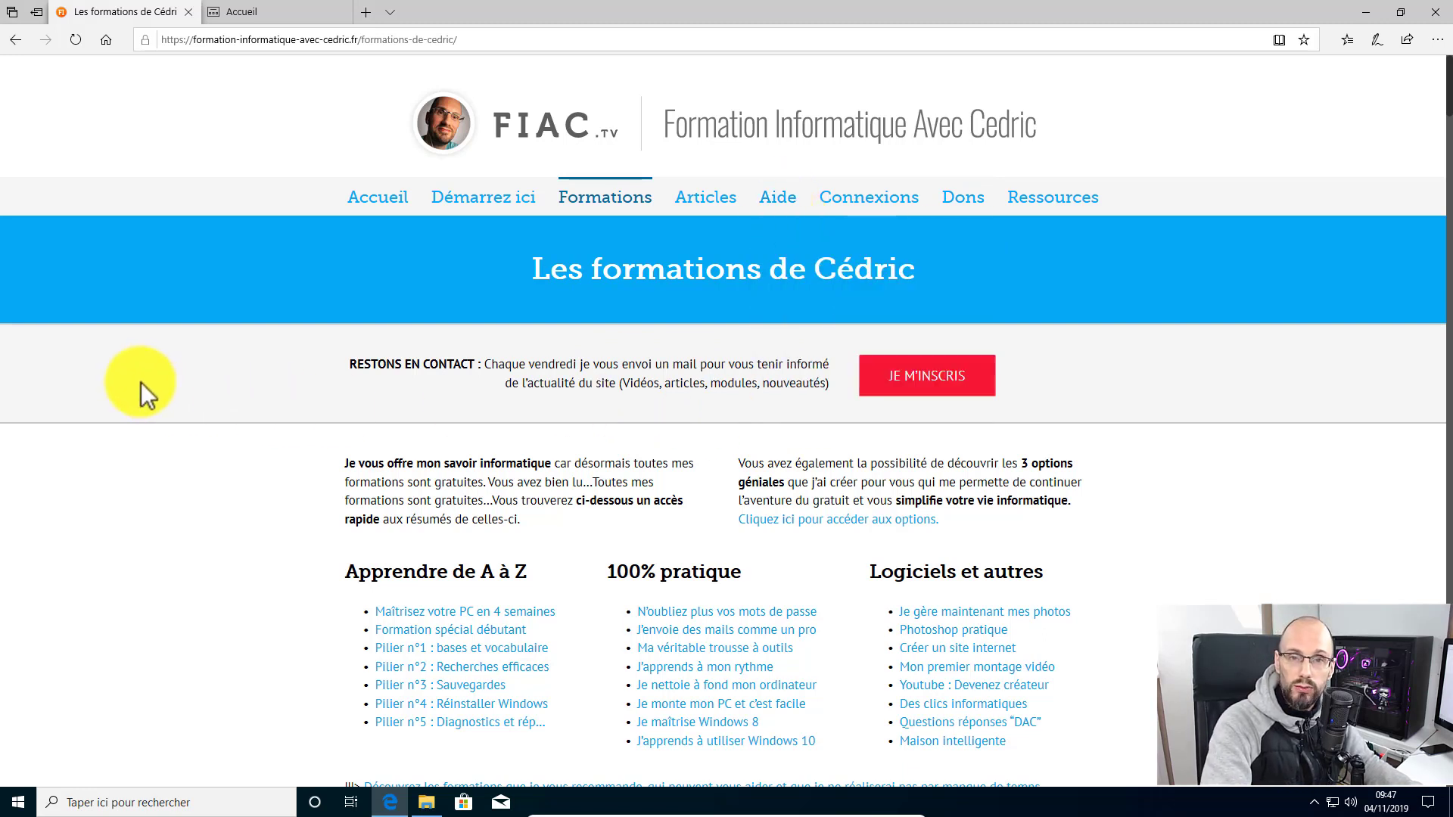
click(684, 136)
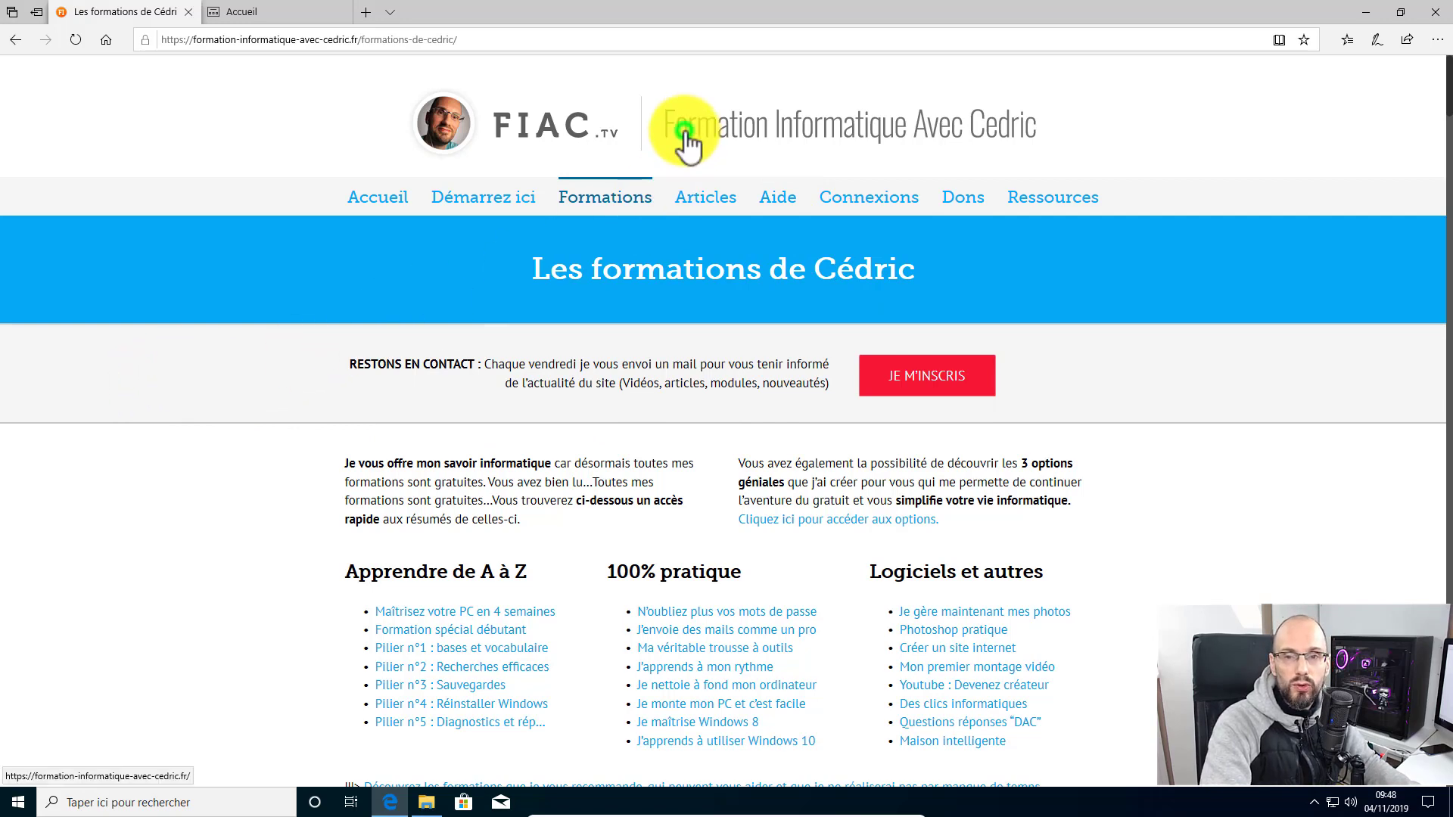